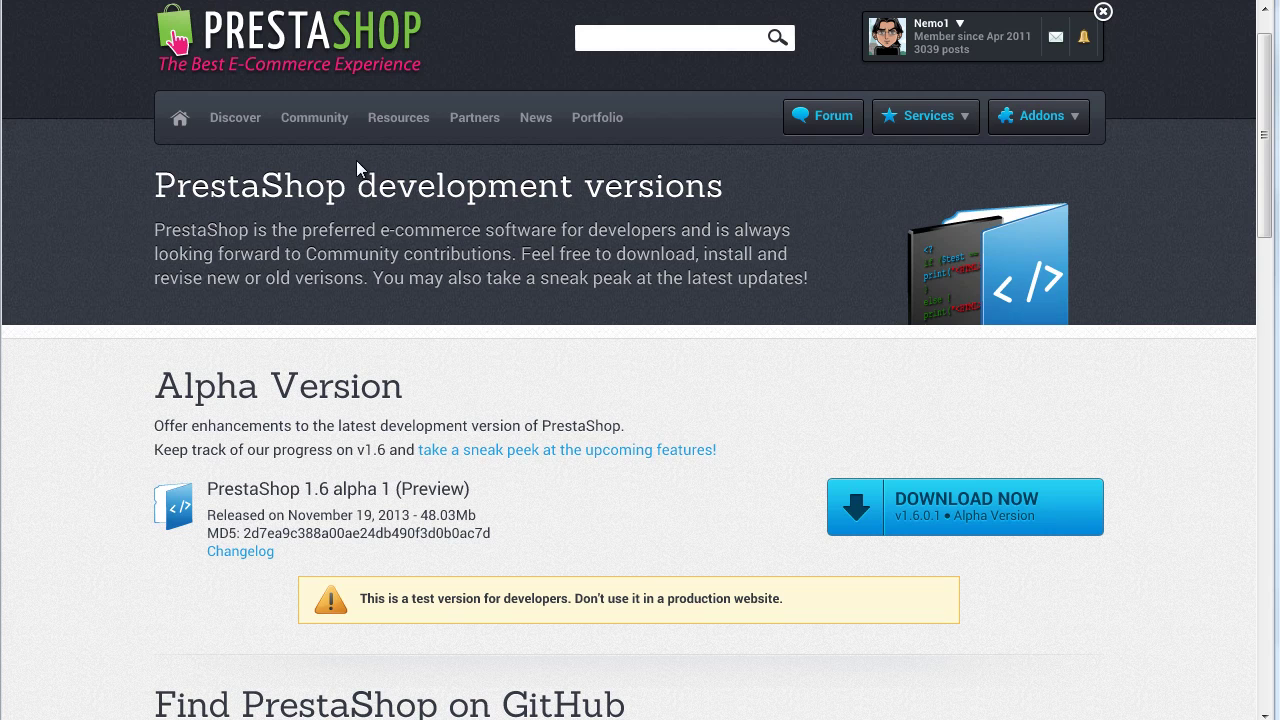
- Check the Community links on the PrestaShop development versions page
mouse_move(309, 120)
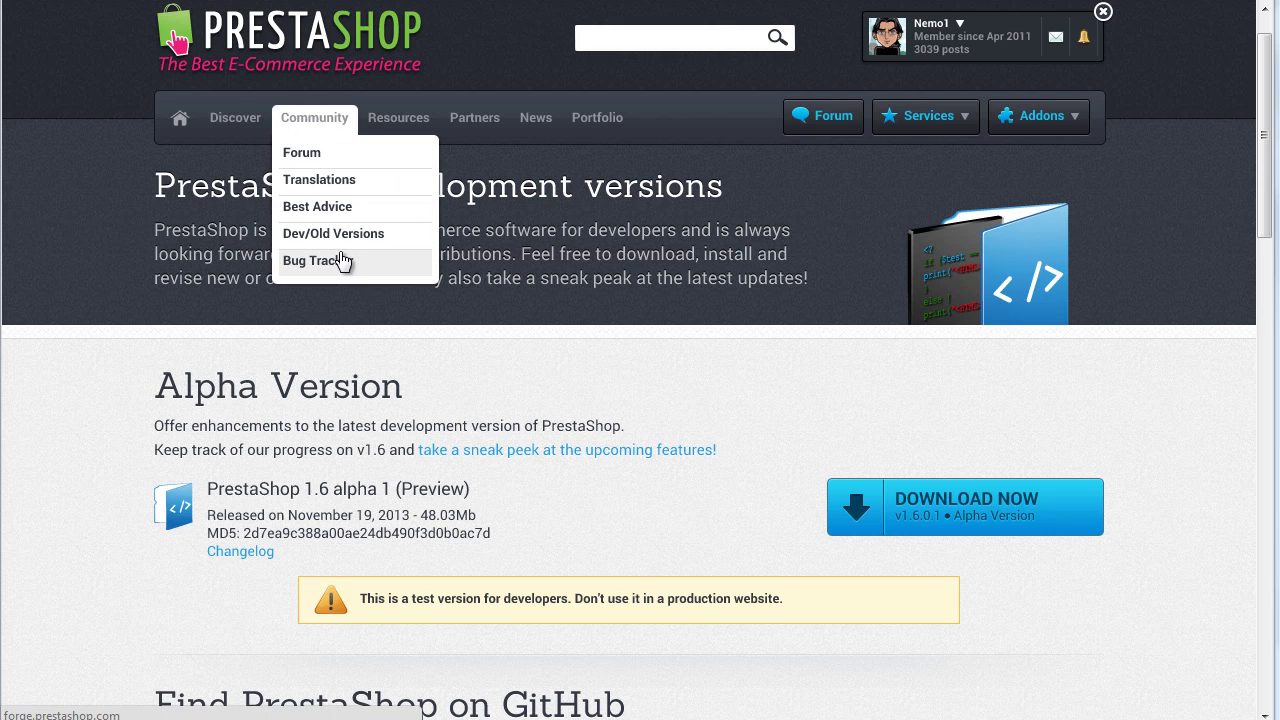
scroll(591, 505, "down", 1)
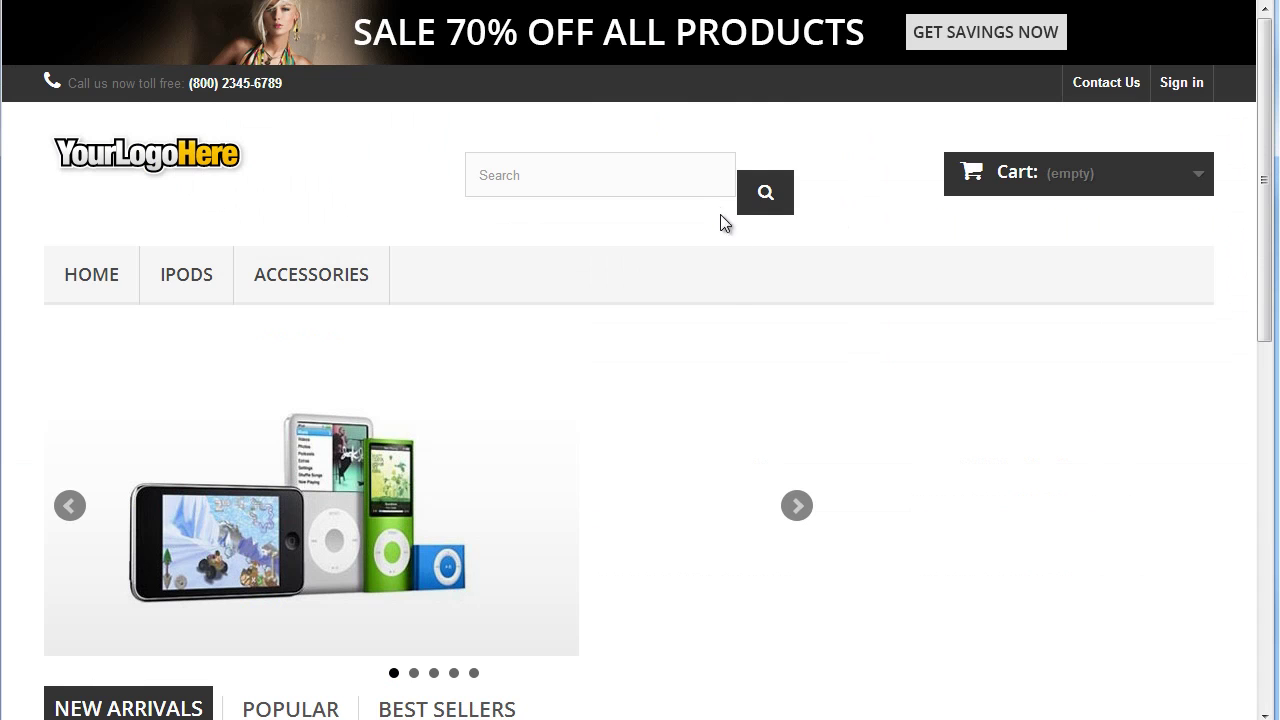
- Examine the iPod demo store's home page, viewing its Popular products and returning to New Arrivals
scroll(723, 346, "down", 6)
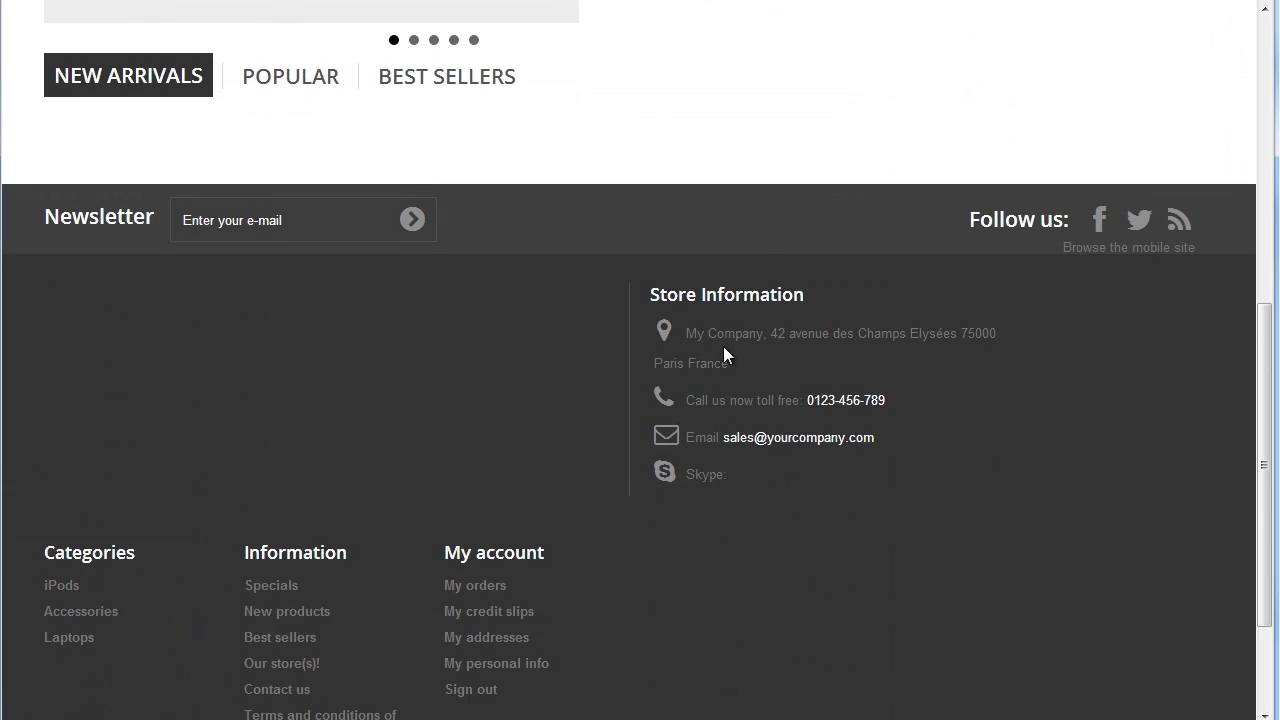
scroll(723, 346, "up", 4)
left_click(302, 438)
scroll(449, 470, "down", 3)
scroll(450, 460, "up", 2)
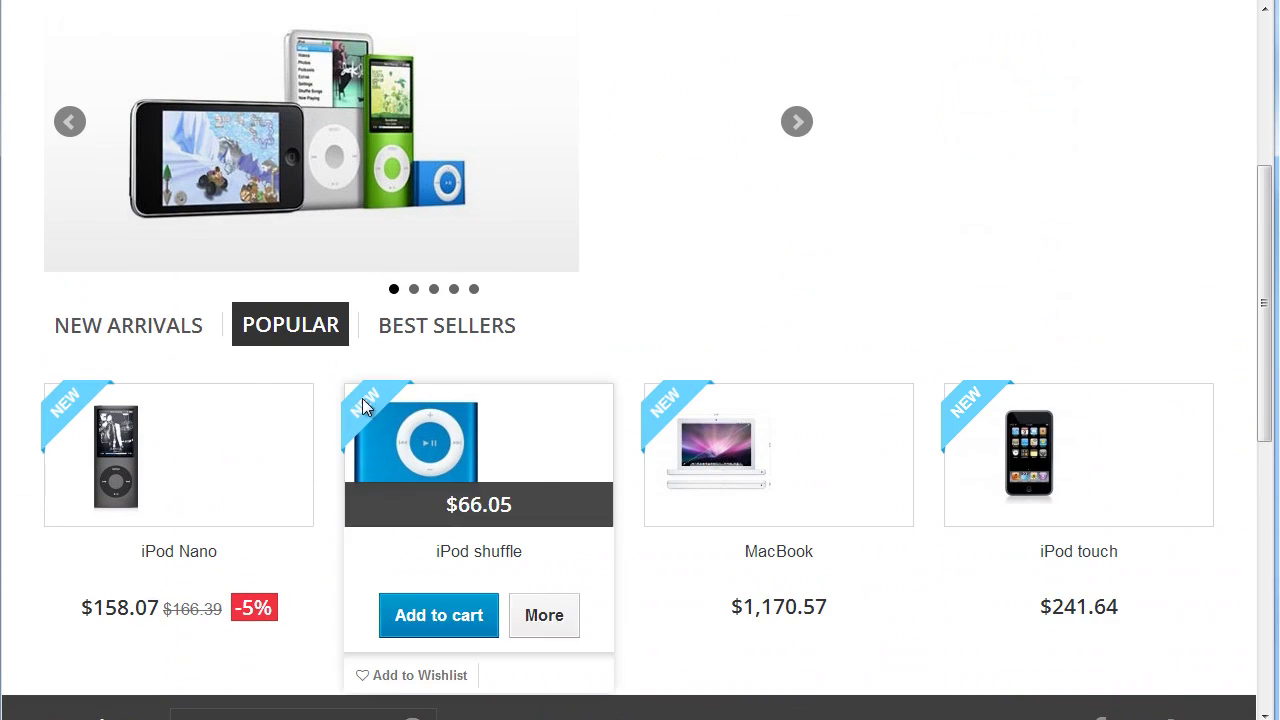
left_click(177, 325)
scroll(559, 463, "up", 3)
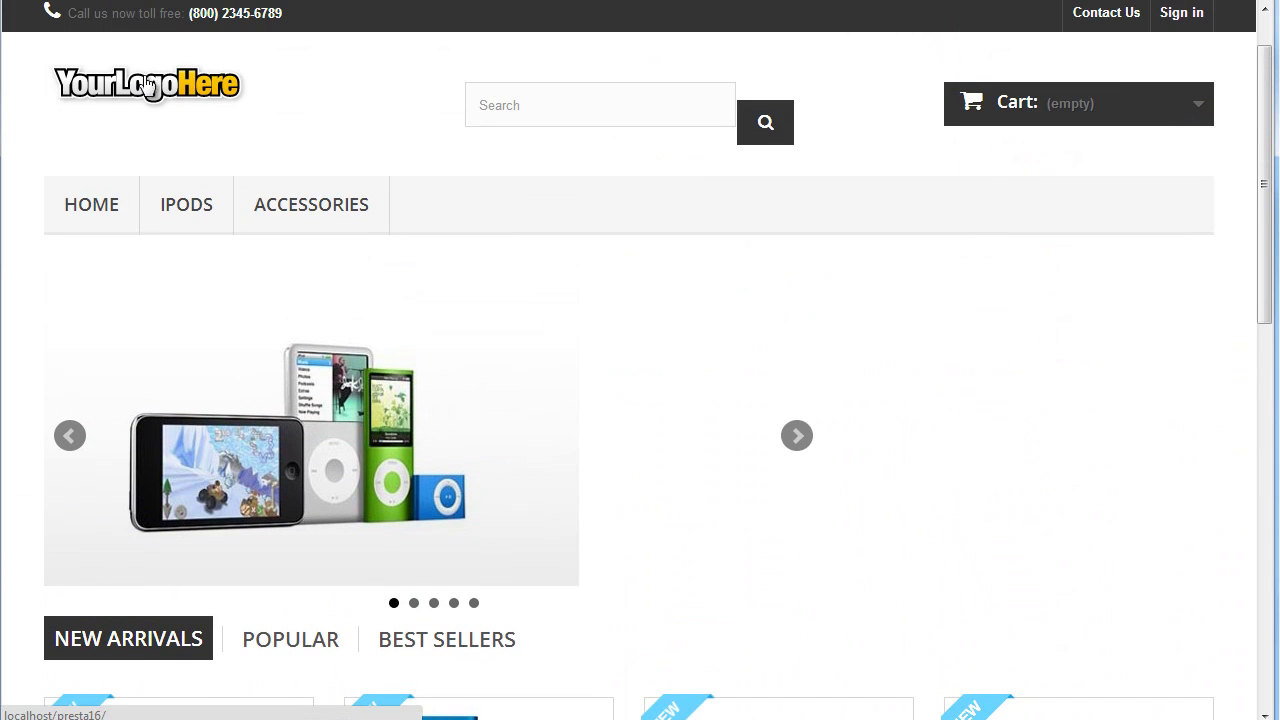
scroll(370, 313, "up", 1)
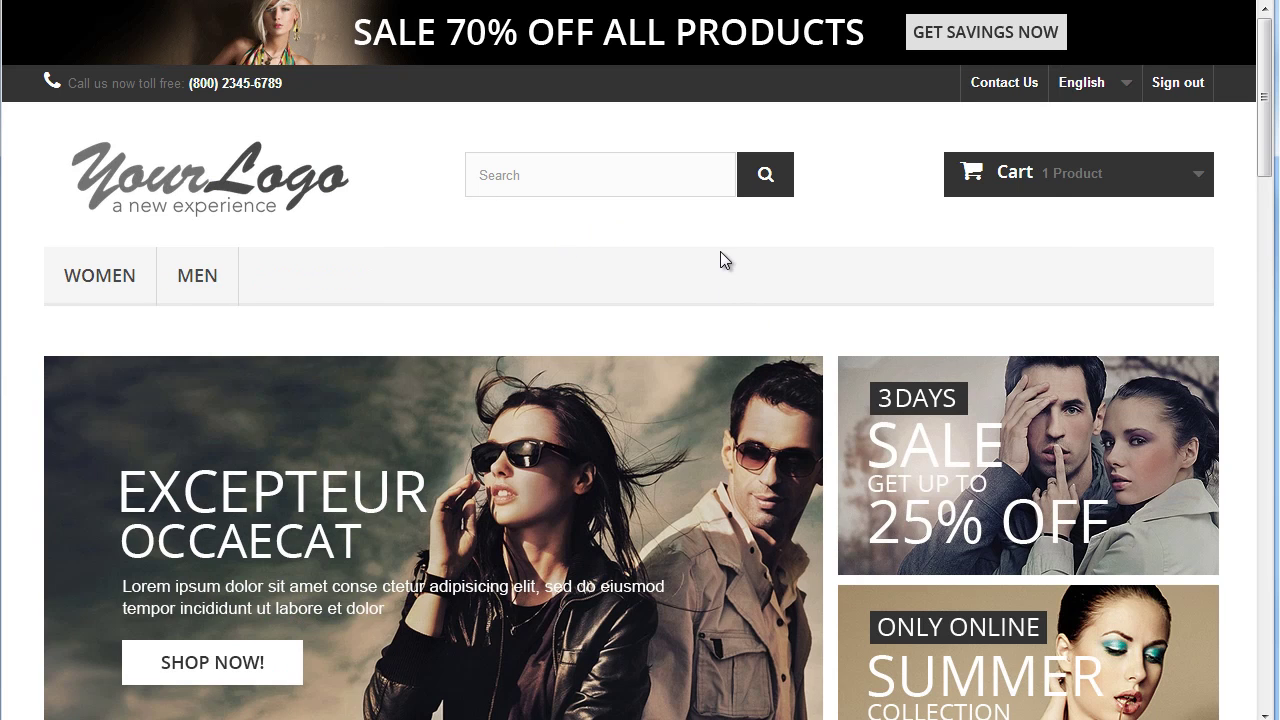
- Review the fashion demo store's whole home page from the header to the footer
scroll(720, 251, "down", 5)
scroll(717, 251, "down", 4)
scroll(705, 257, "down", 5)
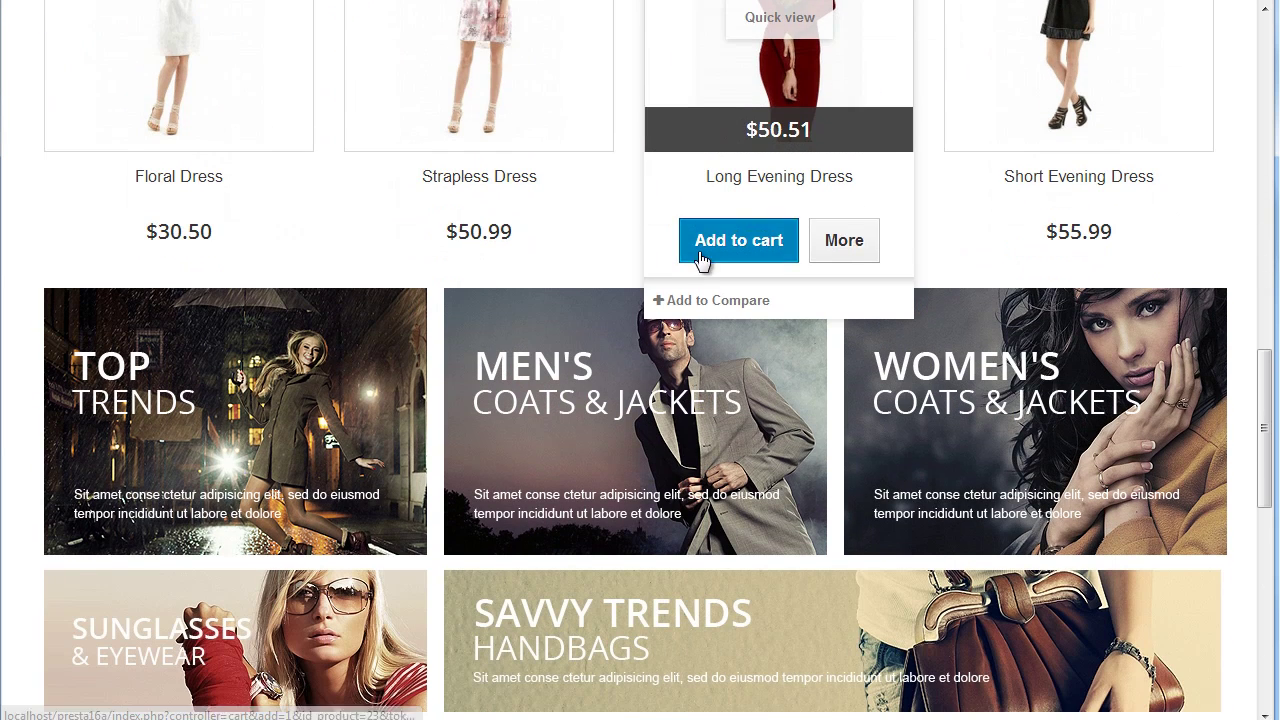
scroll(11, 243, "down", 6)
scroll(11, 237, "down", 3)
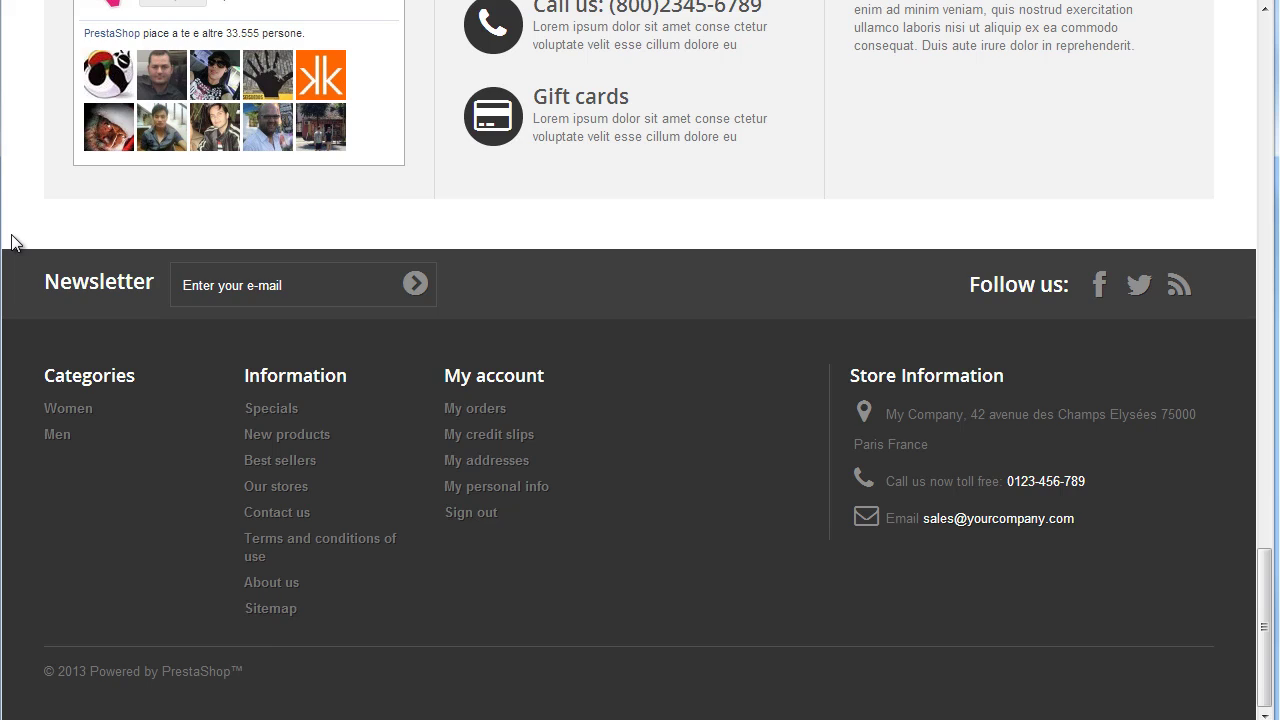
scroll(11, 243, "up", 20)
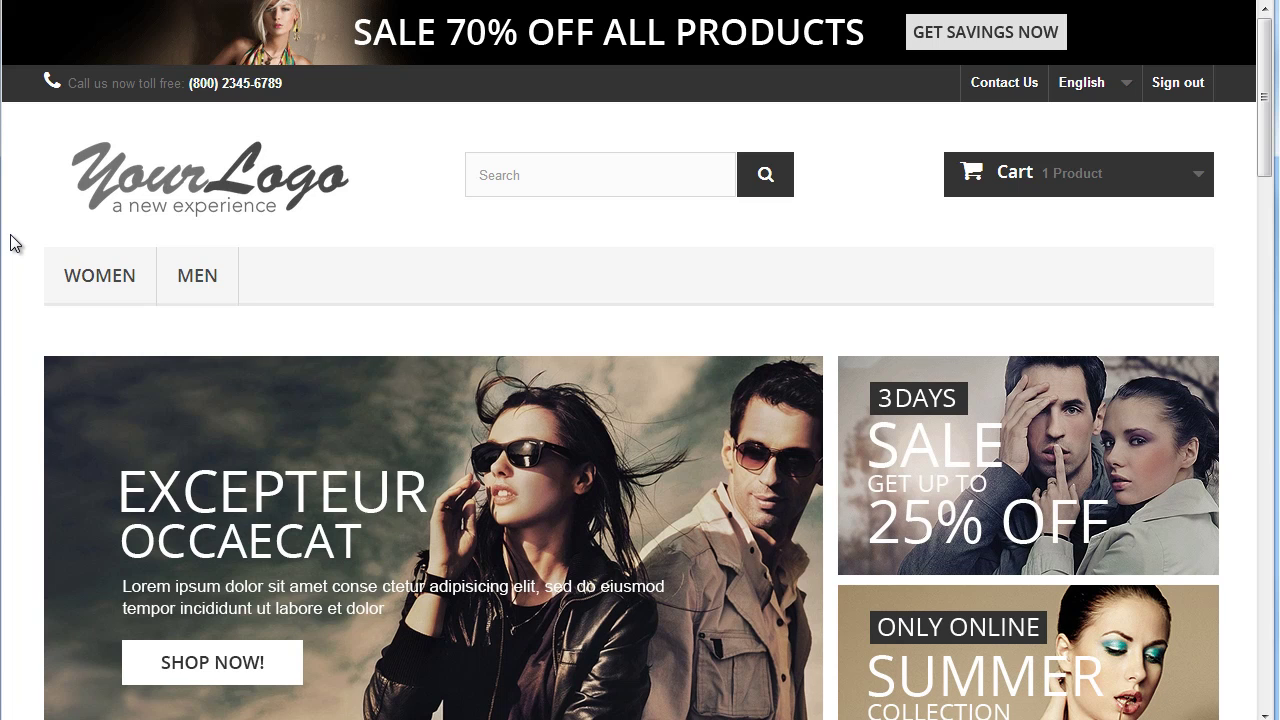
- Examine the Women and Men category submenus, plus the home page slider and the sale banners beside it
scroll(12, 243, "down", 2)
mouse_move(90, 171)
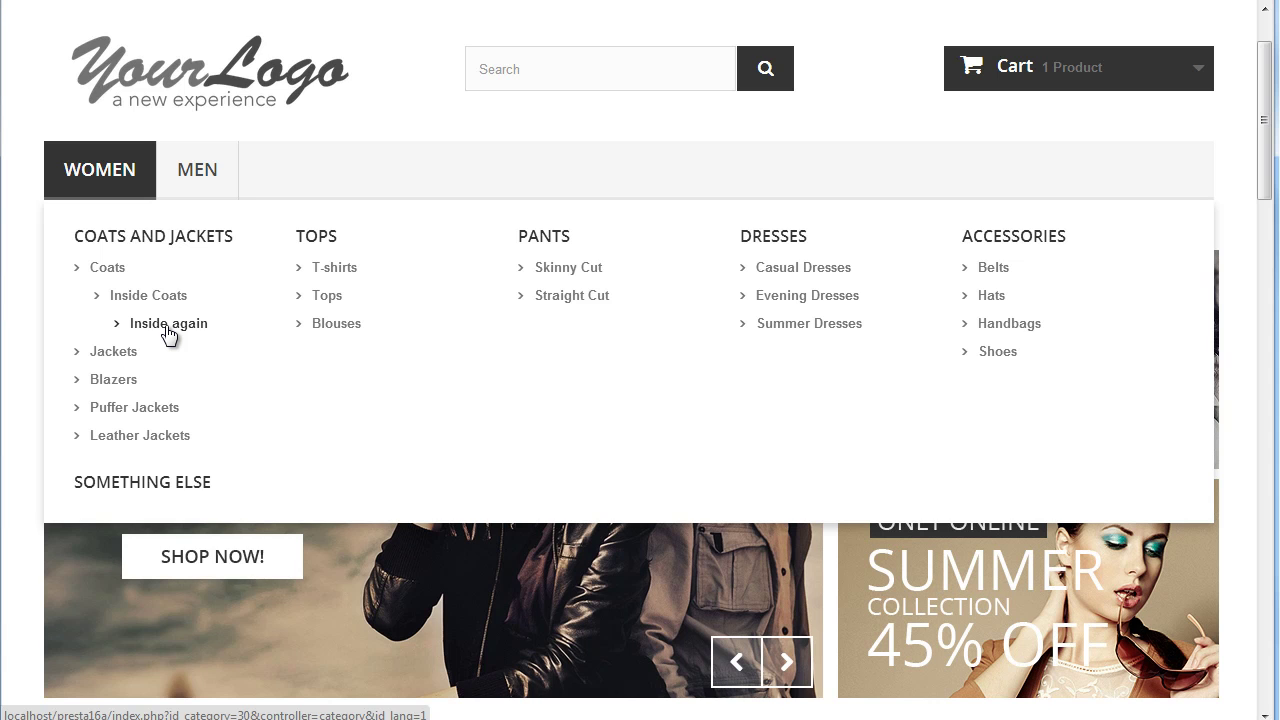
mouse_move(200, 188)
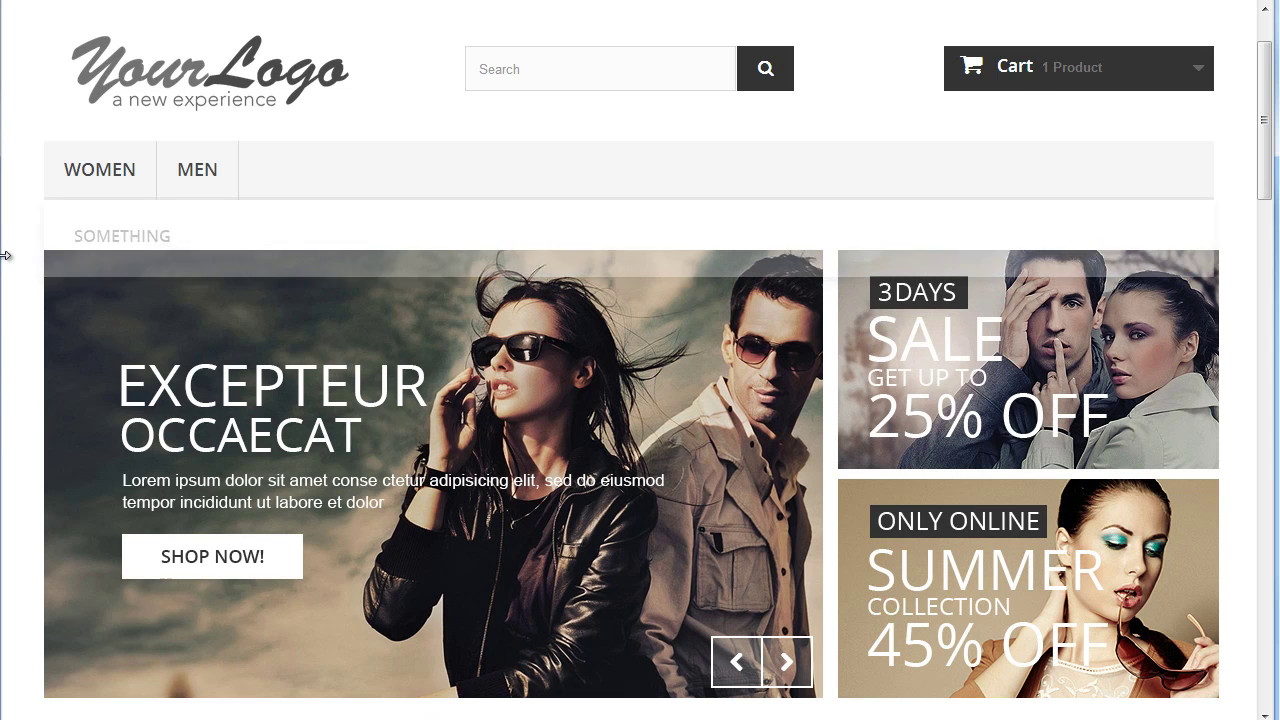
scroll(11, 345, "down", 3)
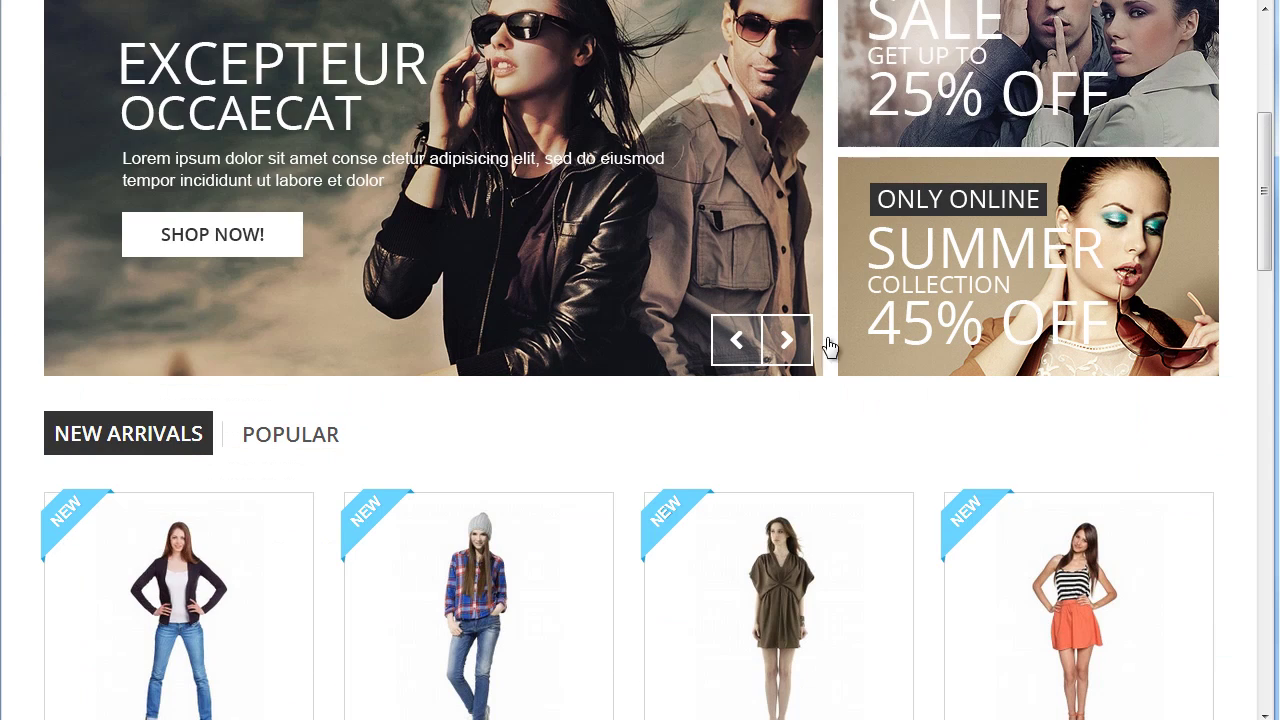
scroll(800, 357, "up", 2)
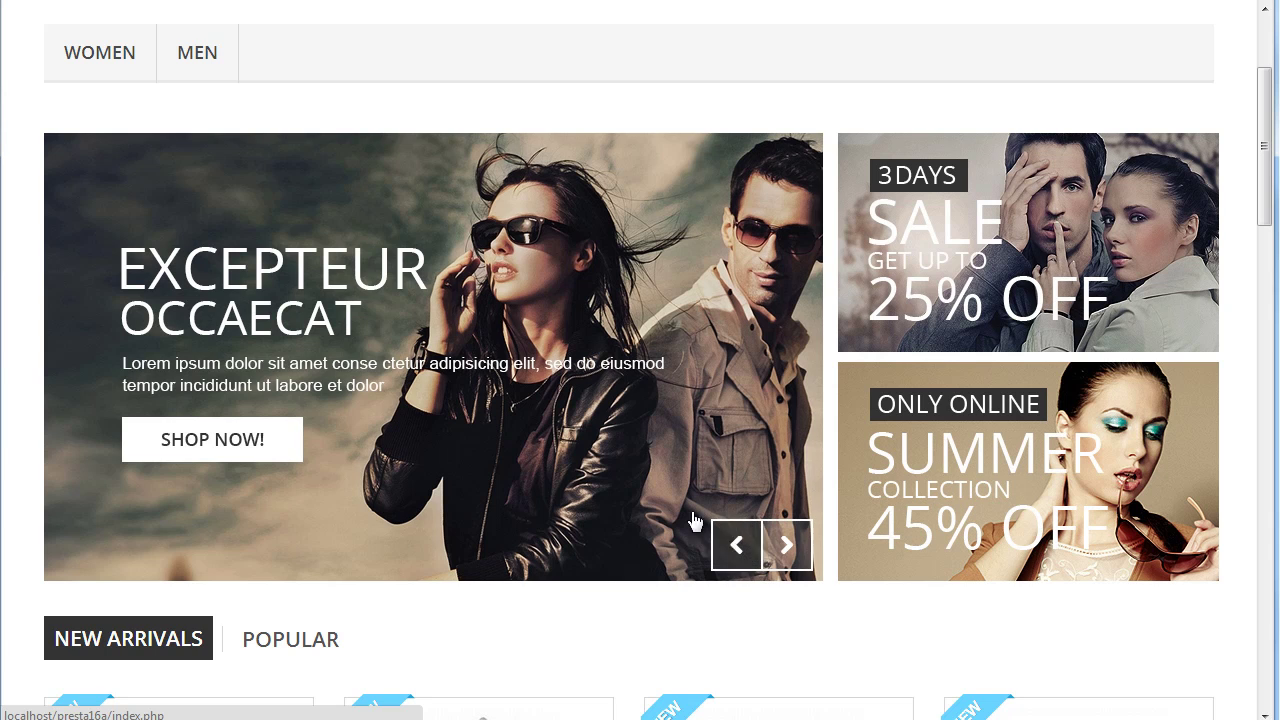
scroll(340, 440, "down", 1)
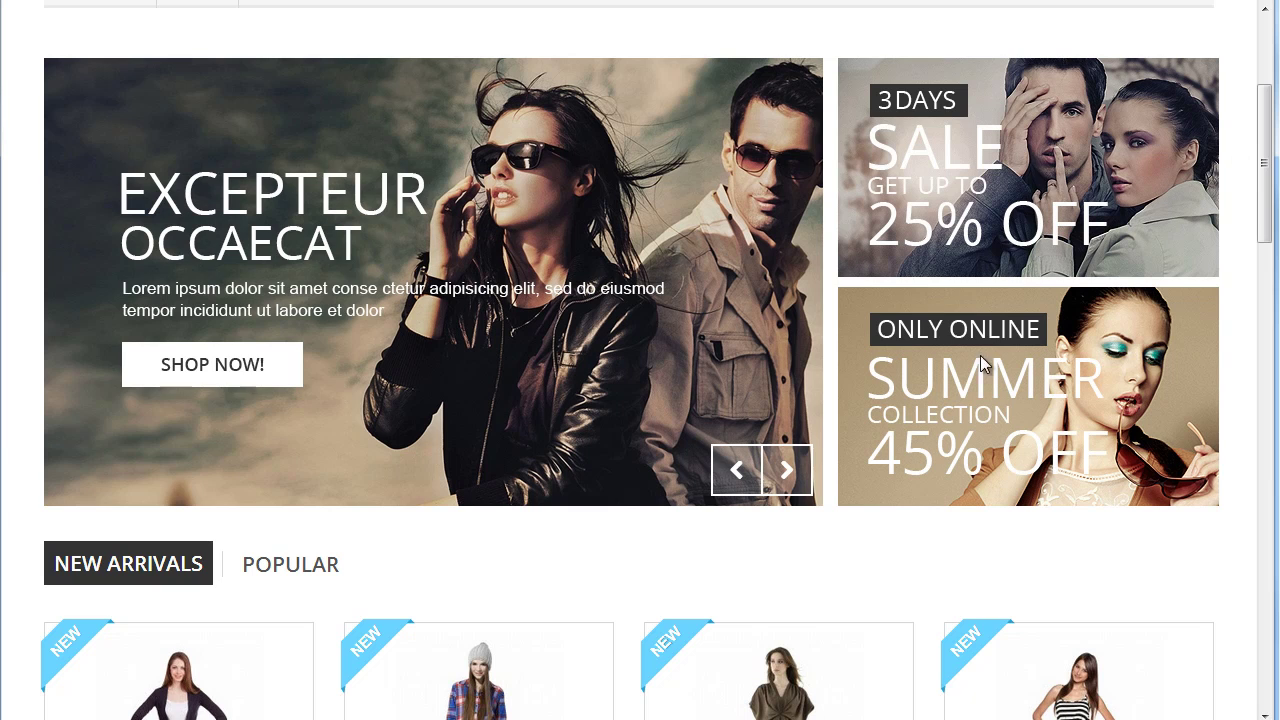
- View the Popular products on the fashion store's home page and return to New Arrivals
scroll(1084, 256, "down", 3)
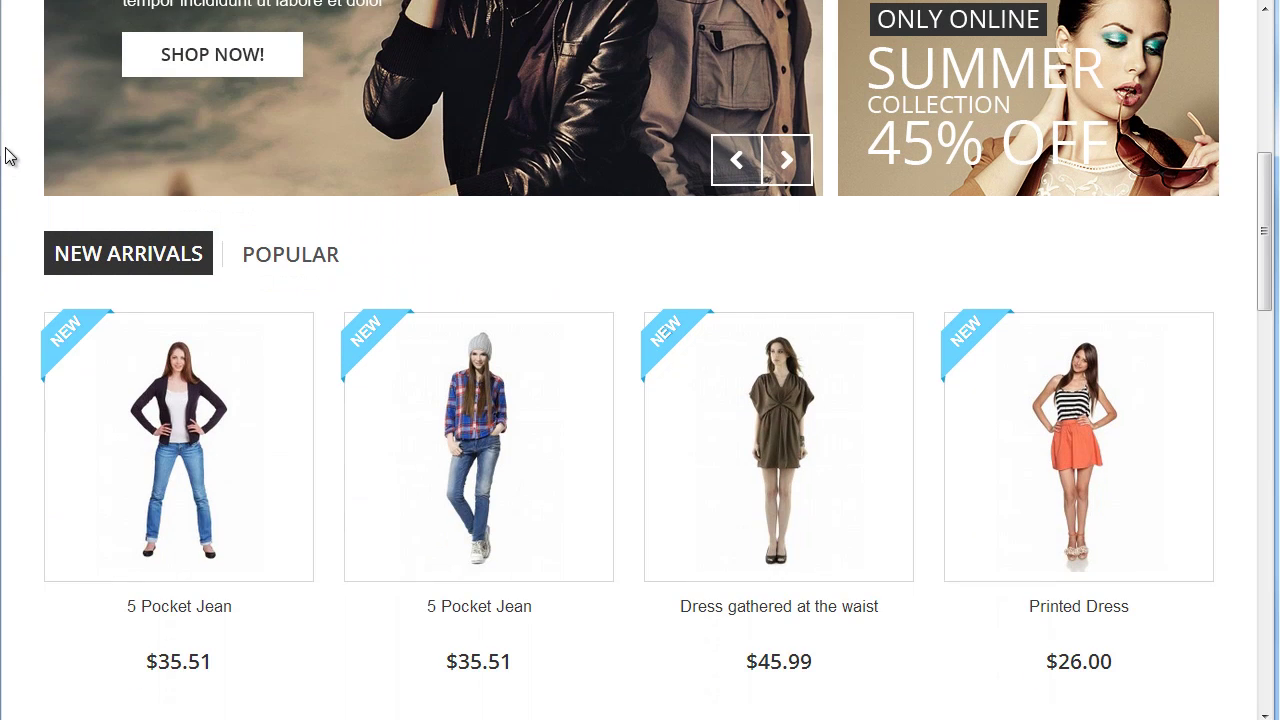
scroll(5, 160, "down", 2)
scroll(5, 155, "up", 1)
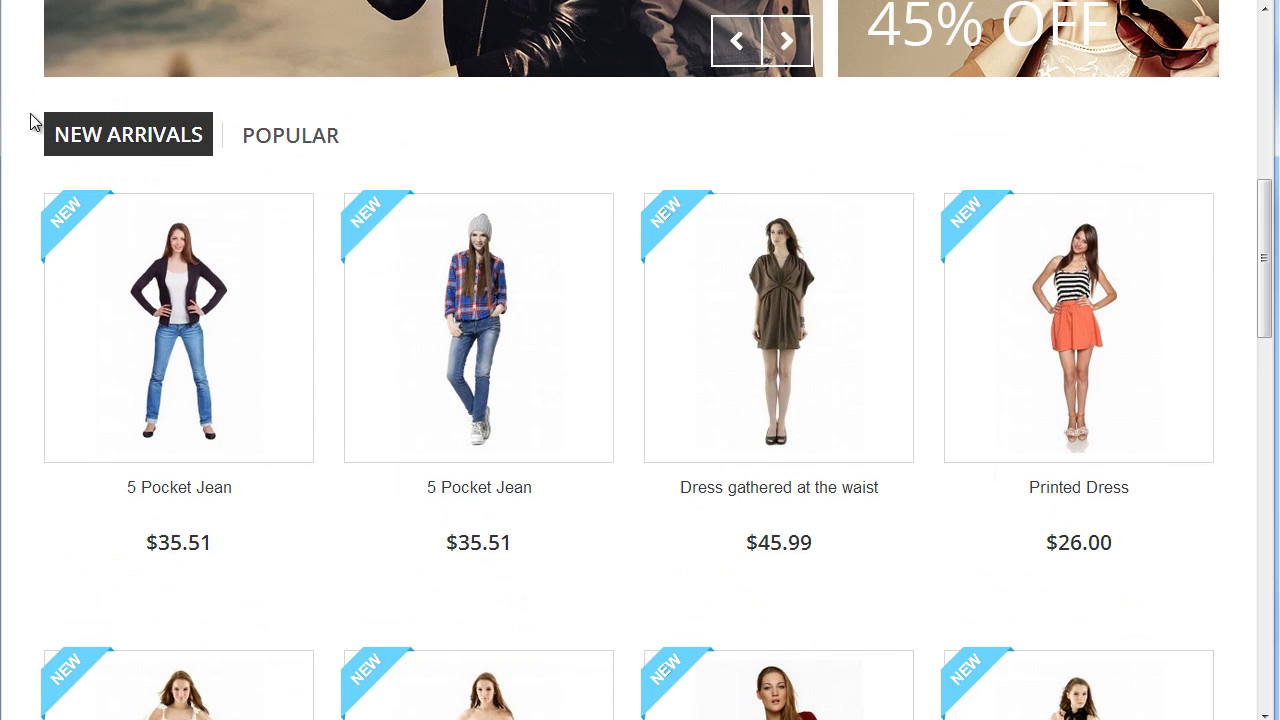
left_click(257, 143)
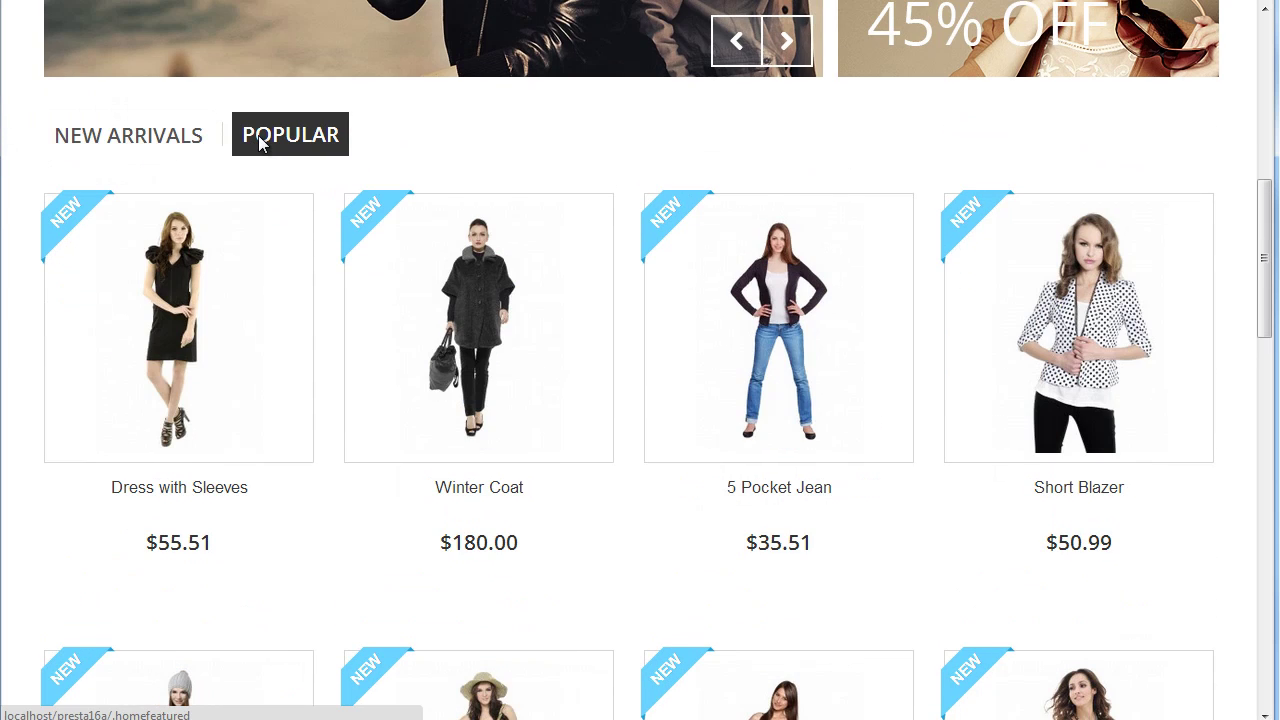
left_click(160, 144)
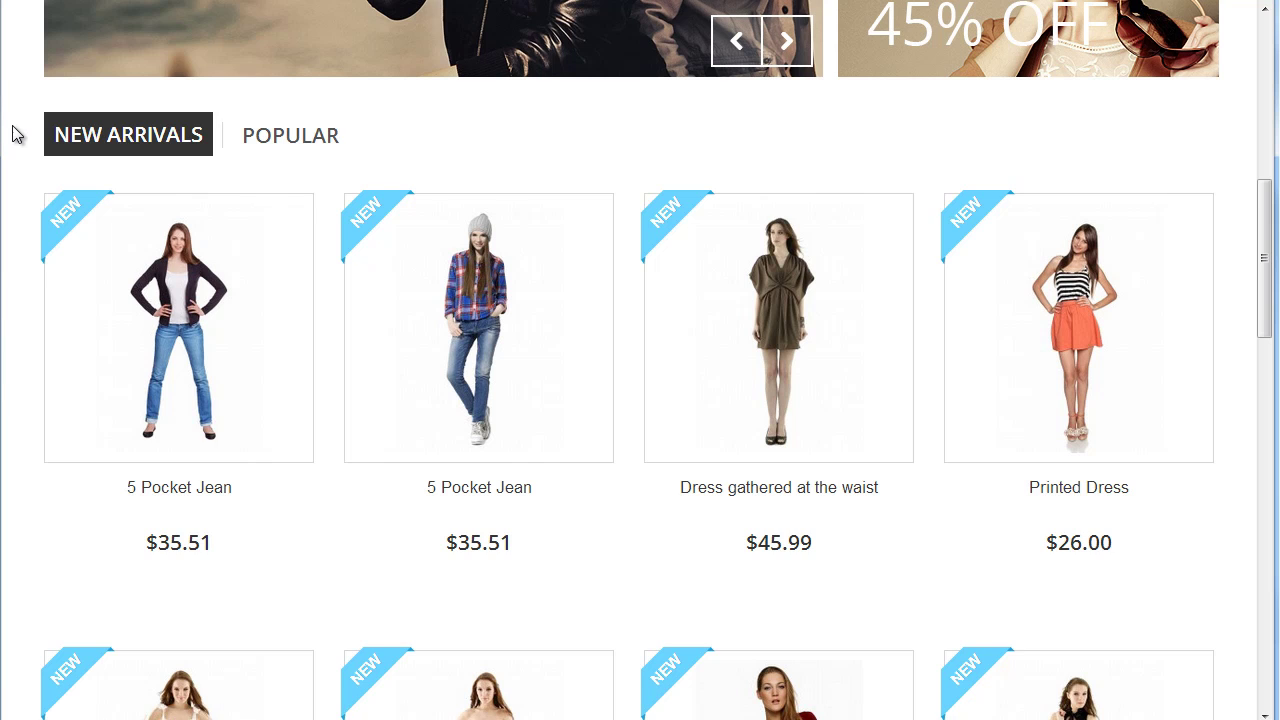
- Open the quick view of the first 5 Pocket Jean under New Arrivals and close it
scroll(12, 133, "down", 3)
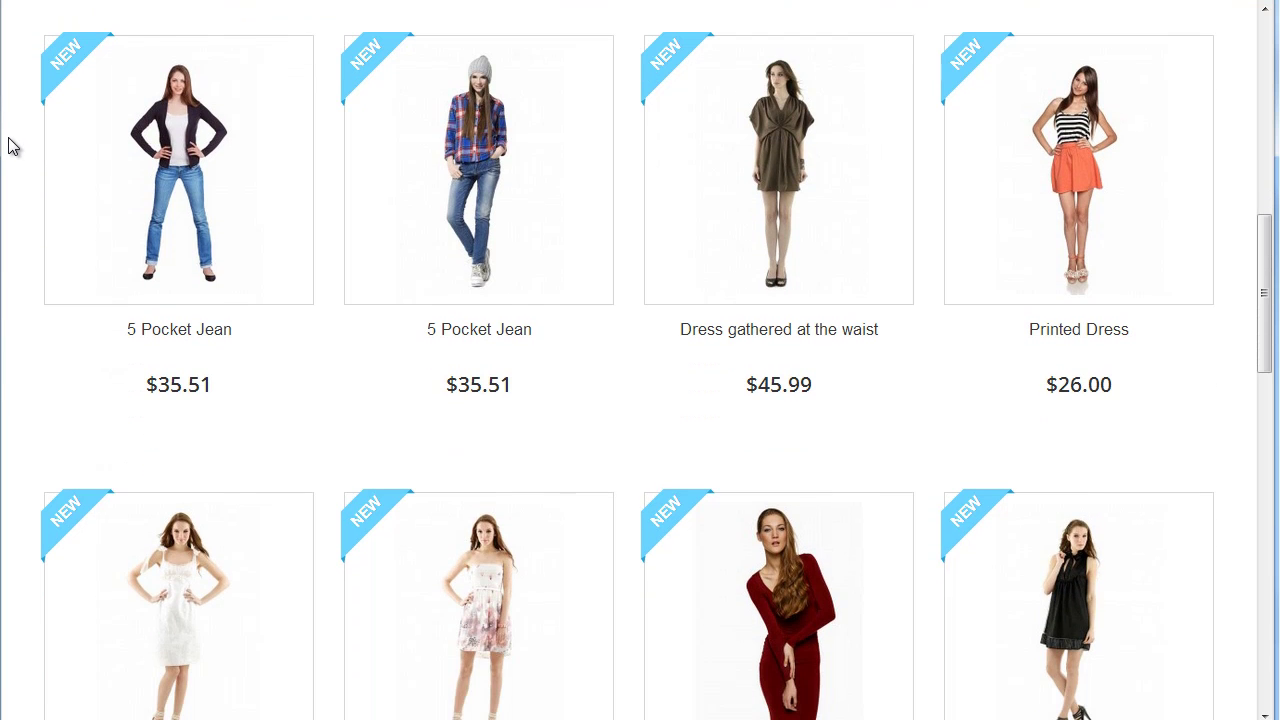
mouse_move(103, 143)
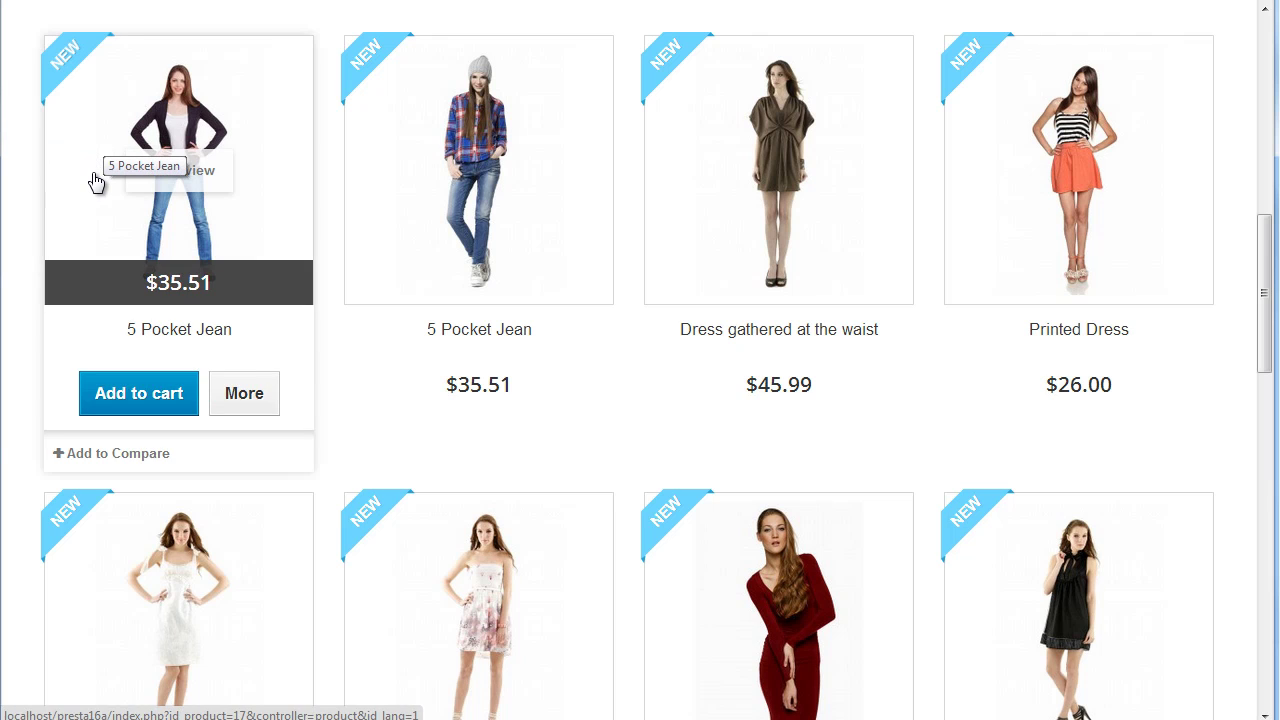
left_click(168, 182)
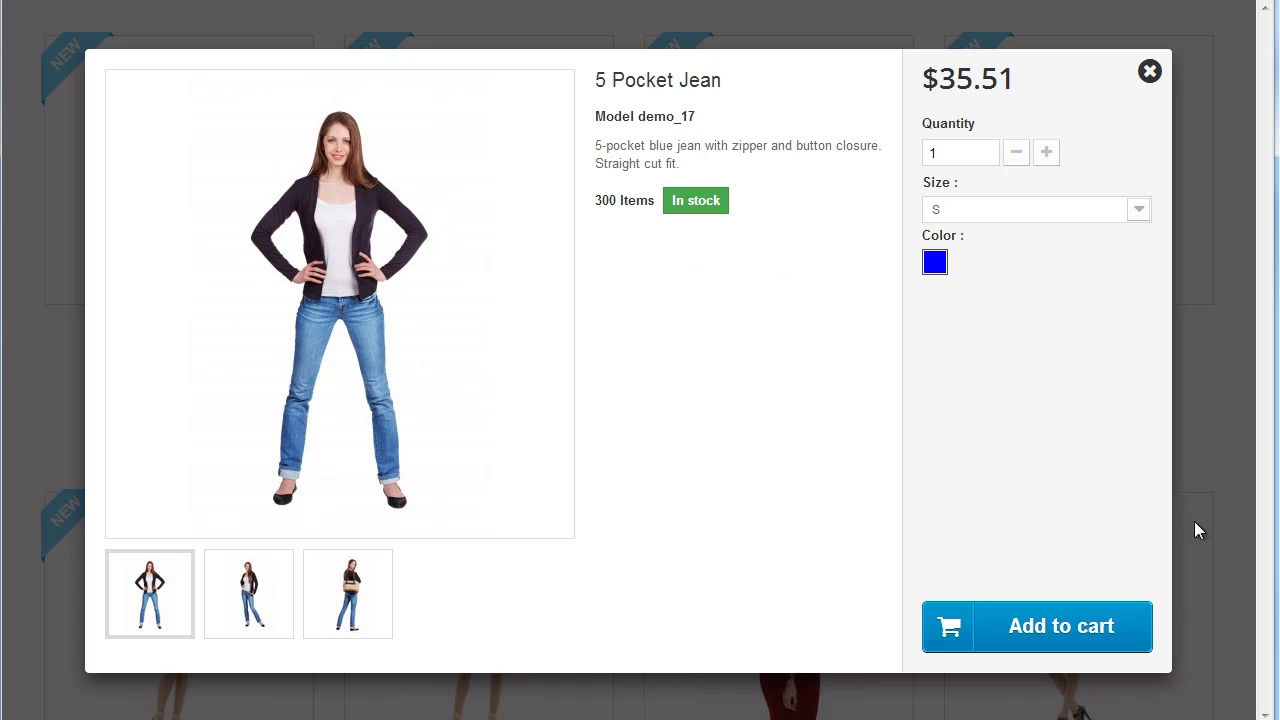
left_click(1202, 436)
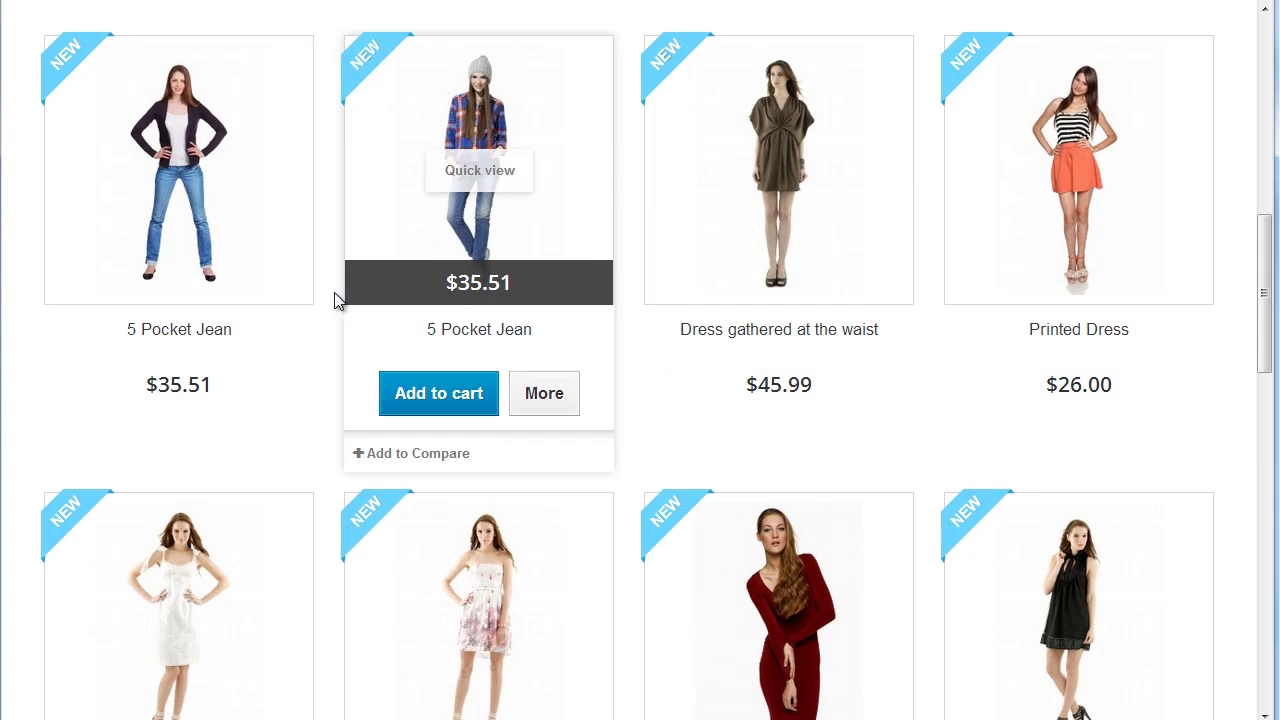
- Examine the promotional banners below the product list, from Top Trends to Savvy Trends Handbags
scroll(5, 317, "down", 4)
scroll(29, 431, "down", 1)
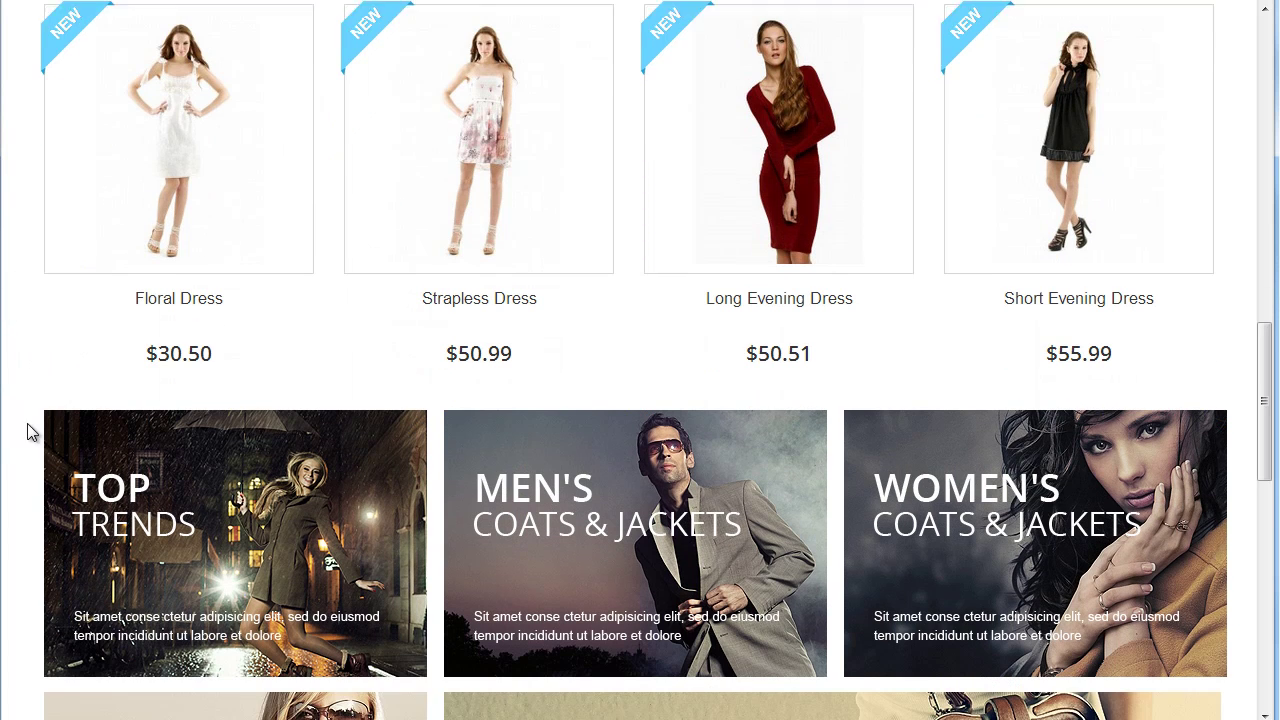
scroll(240, 462, "down", 2)
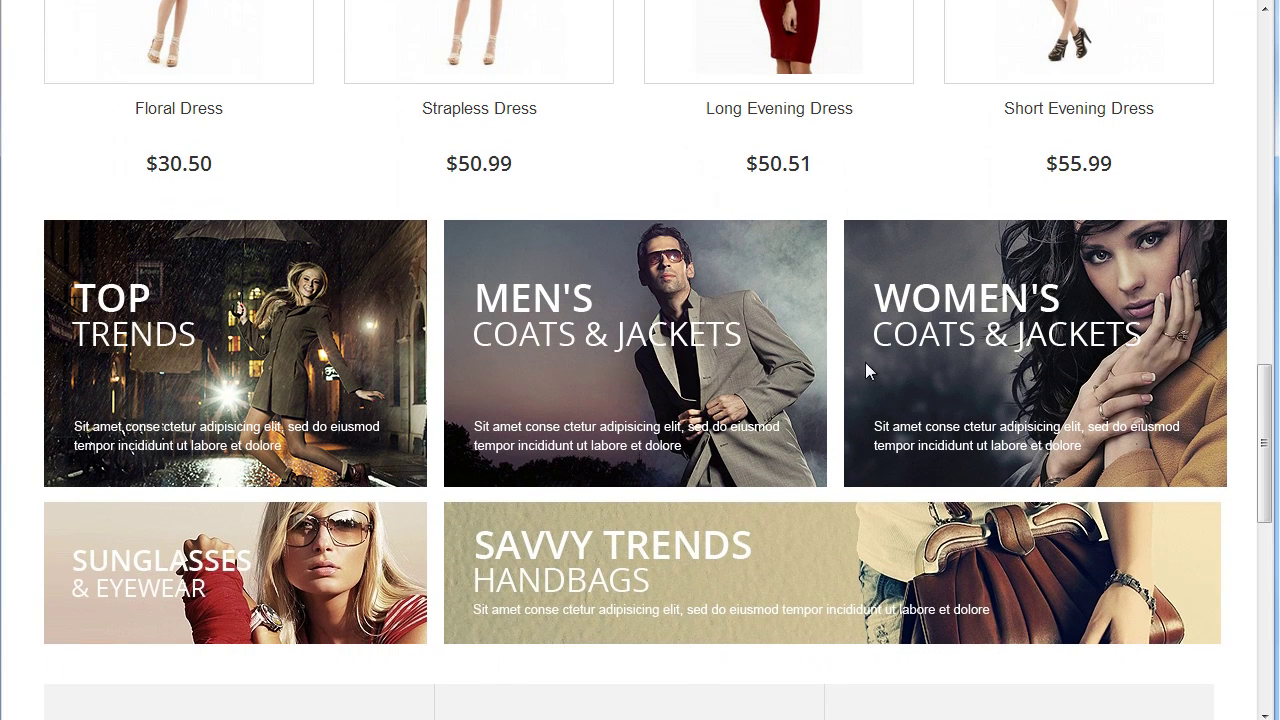
scroll(446, 370, "down", 1)
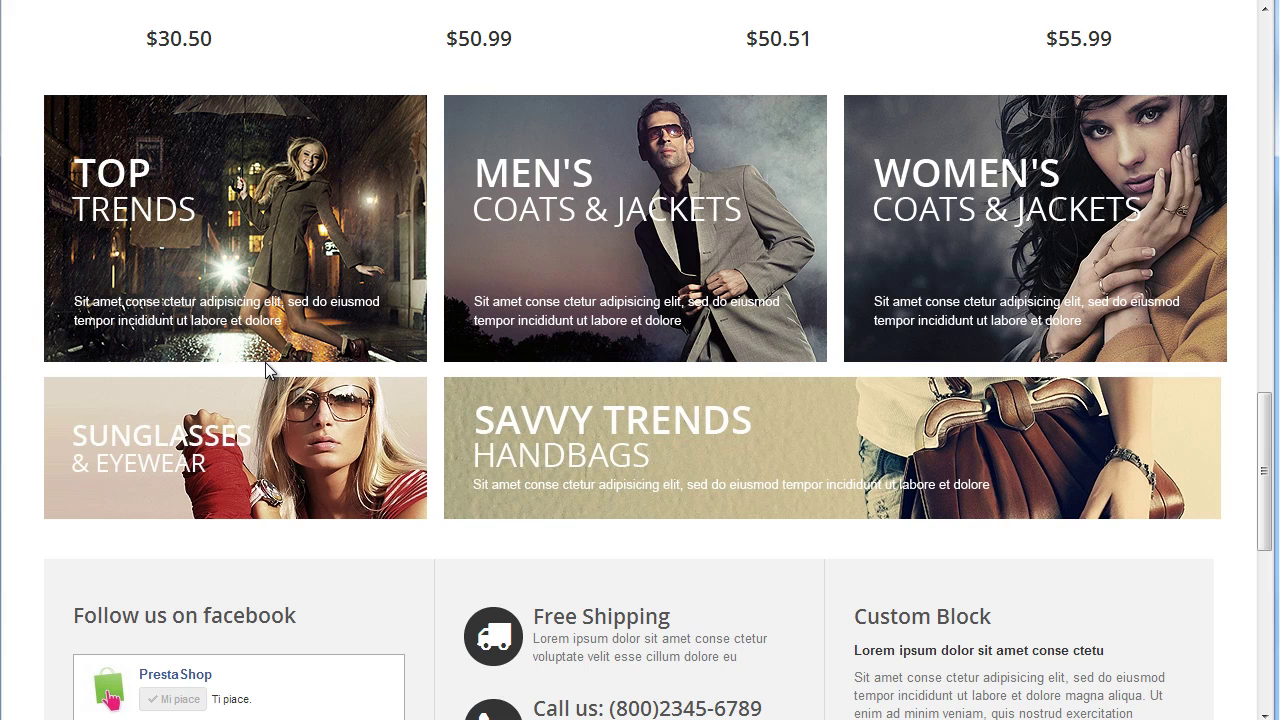
scroll(265, 367, "down", 3)
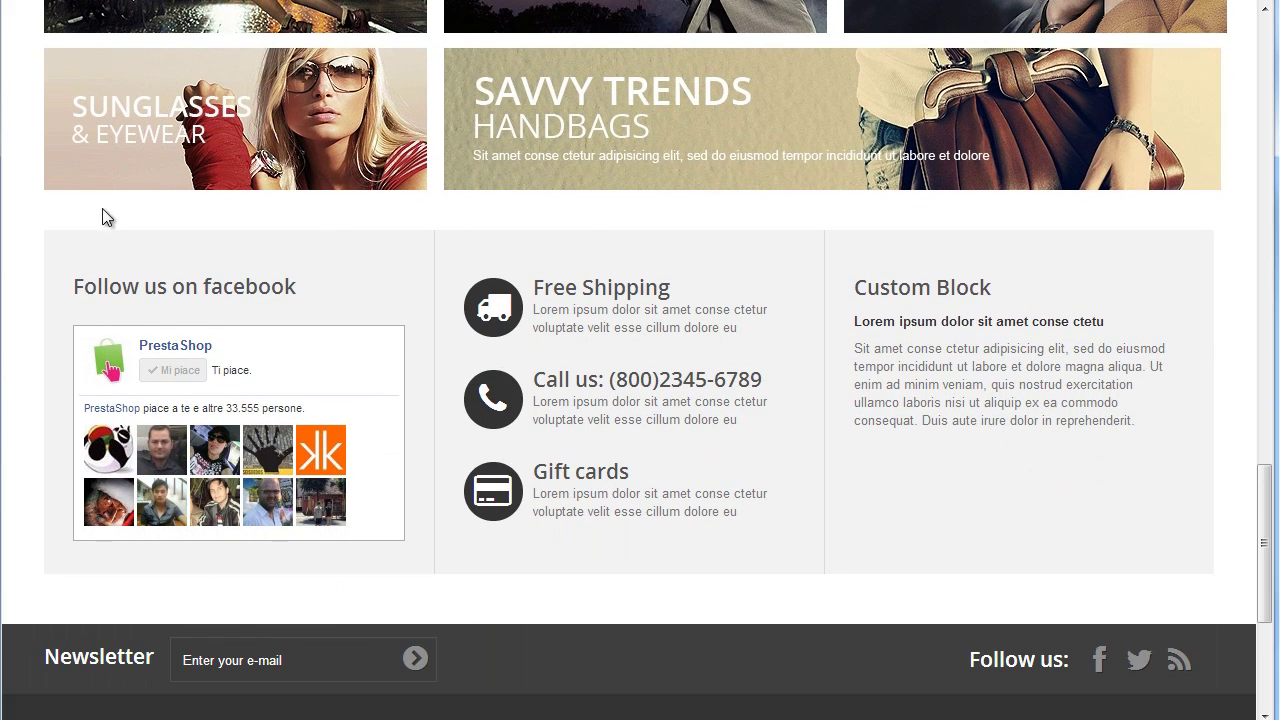
- Examine the Facebook, shipping information and custom blocks together with the newsletter and footer area of the home page
left_click_drag(73, 256, 877, 500)
left_click(920, 492)
scroll(591, 200, "down", 2)
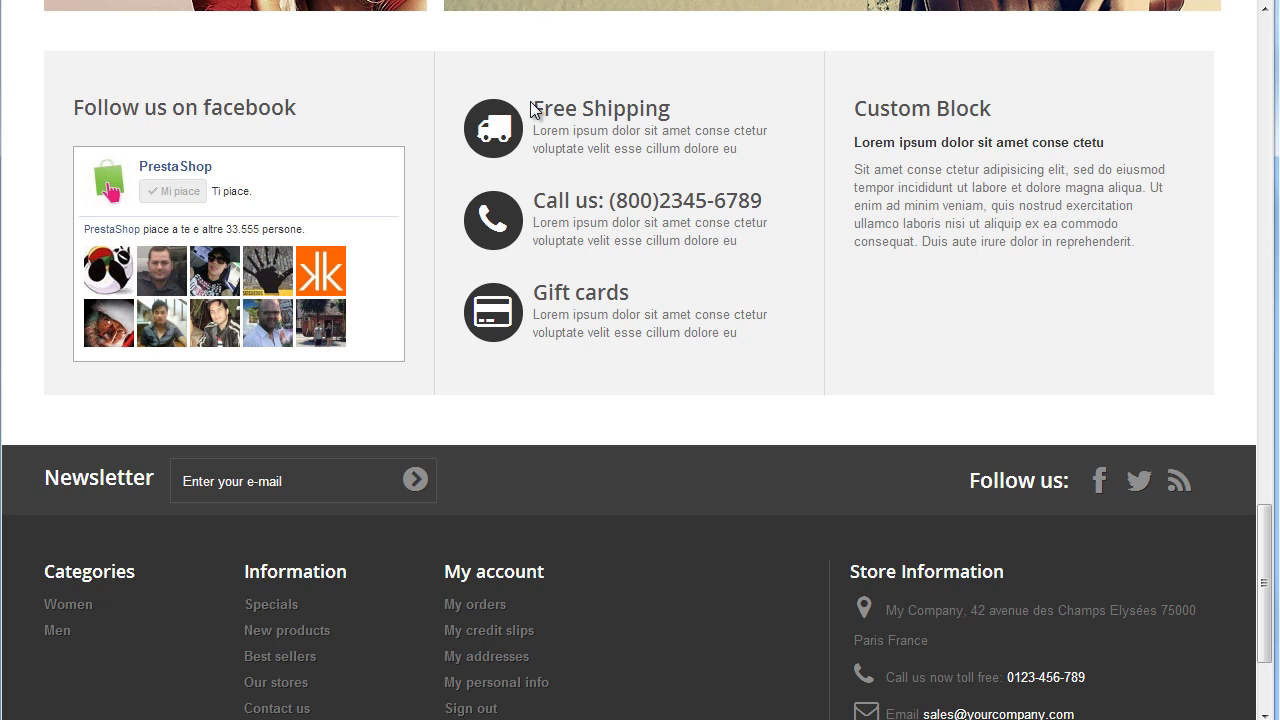
scroll(529, 104, "down", 2)
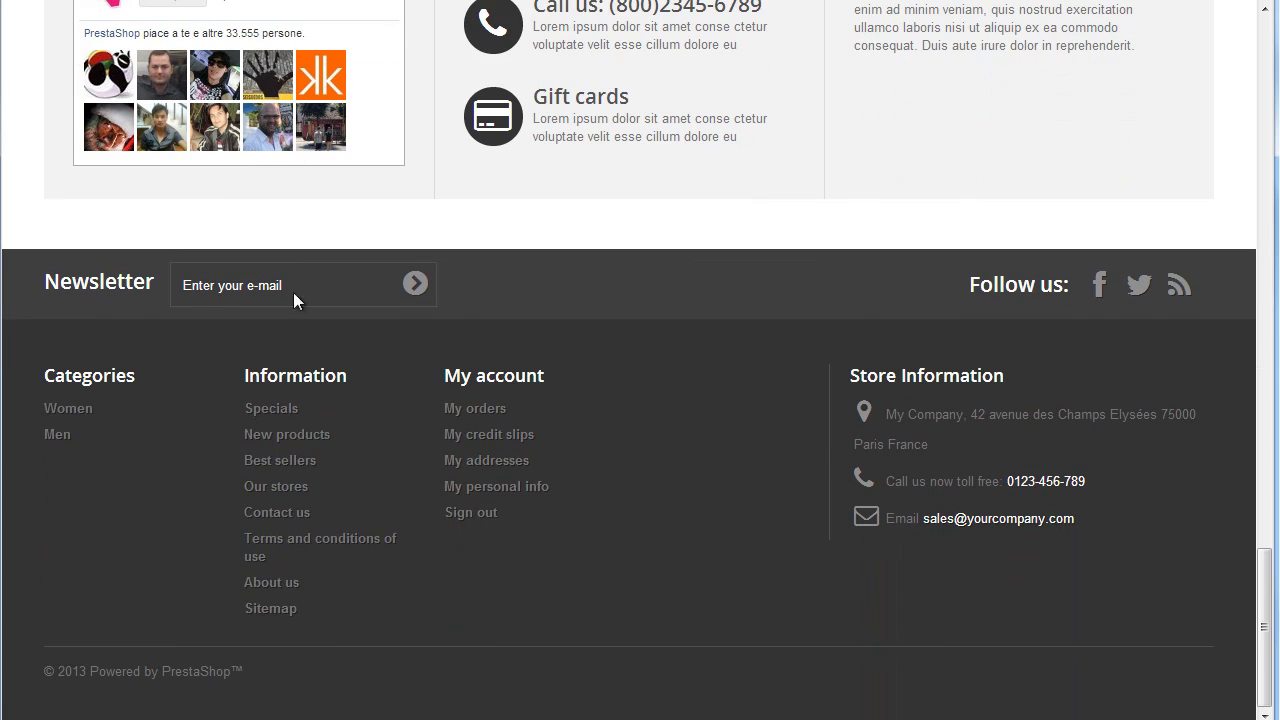
scroll(611, 496, "up", 1)
scroll(619, 492, "up", 8)
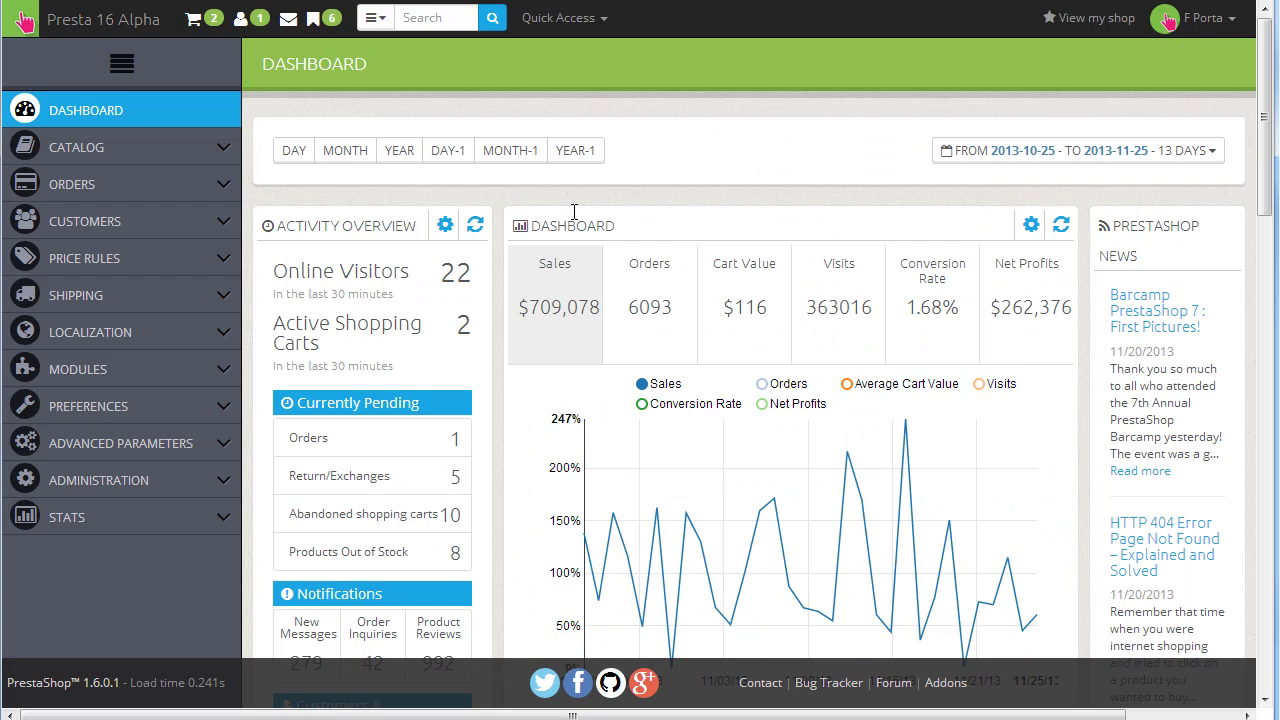
- Switch to the shop's back office and review the dashboard's statistics and recent orders
scroll(667, 240, "down", 15)
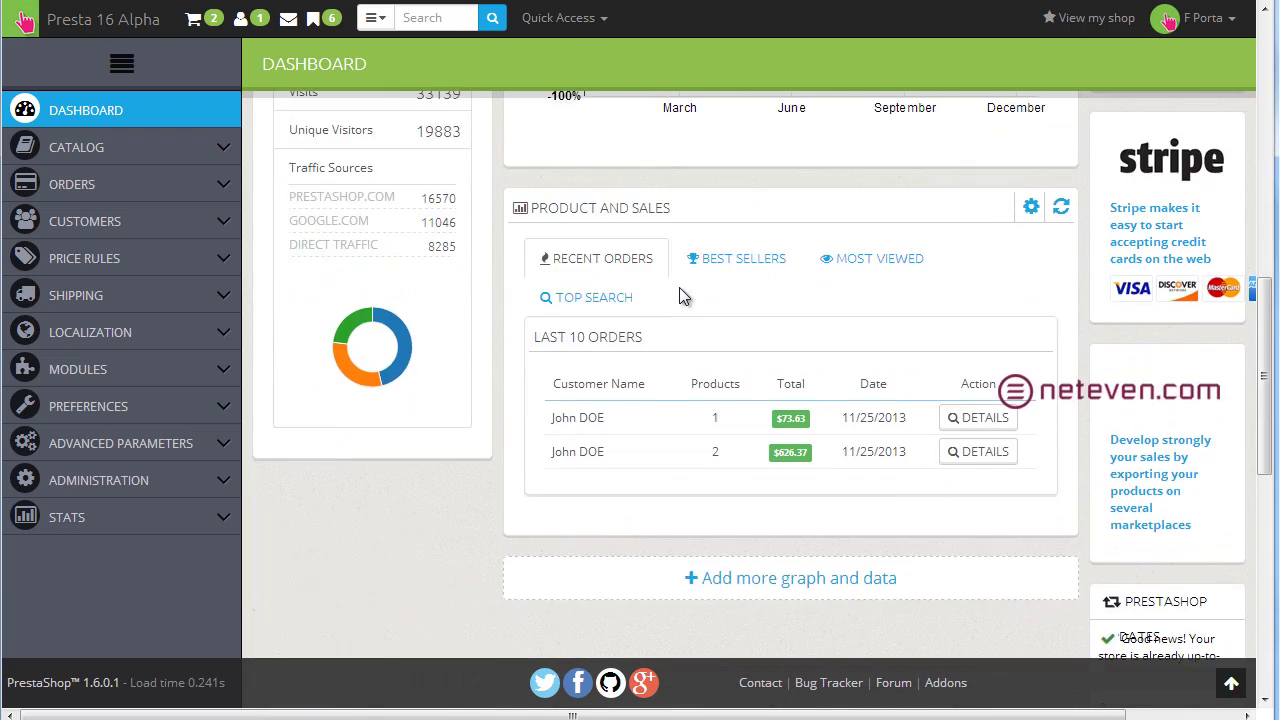
scroll(667, 336, "up", 15)
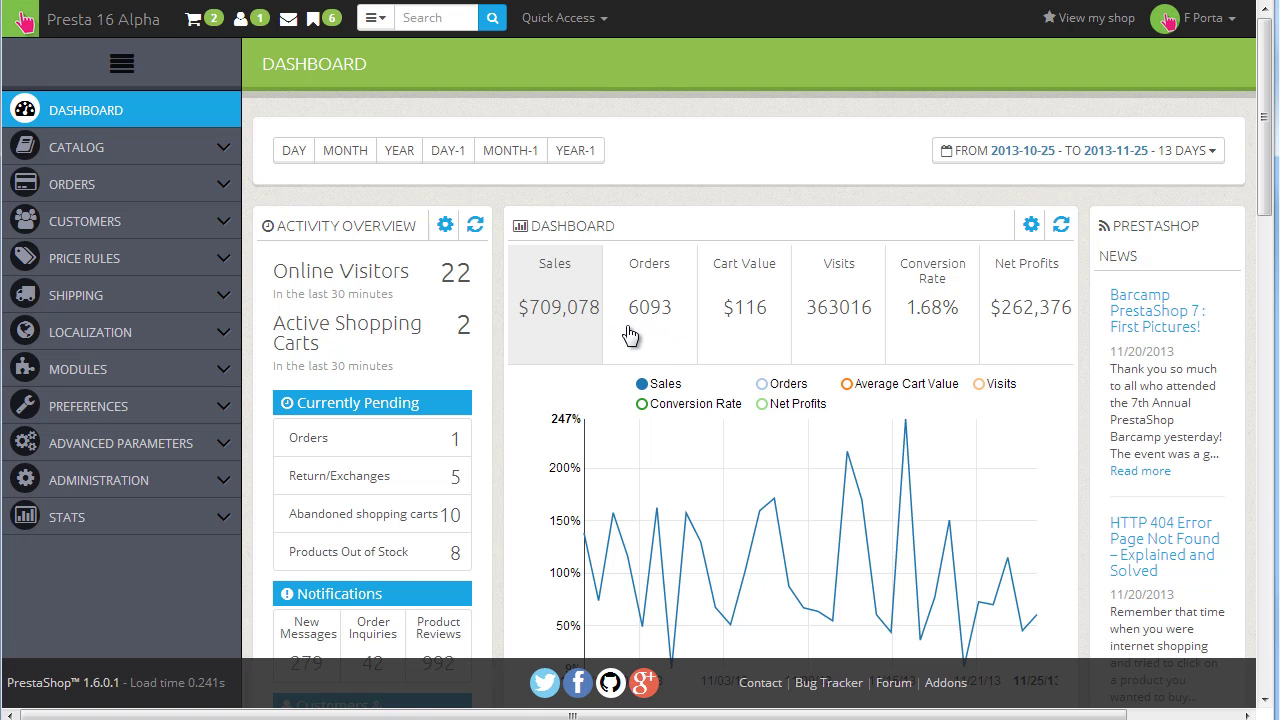
- Search the installed modules for "theme" and open the Theme configurator's configuration to review its settings
left_click(183, 374)
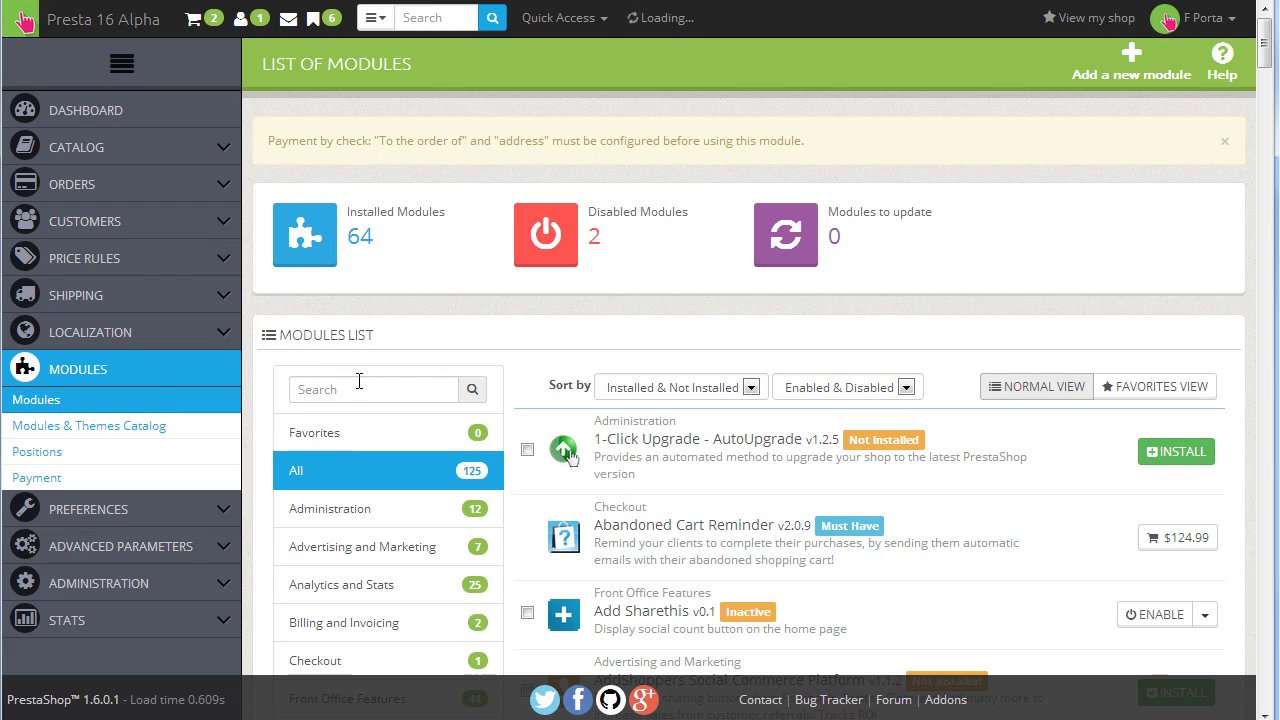
left_click(360, 386)
type("theme")
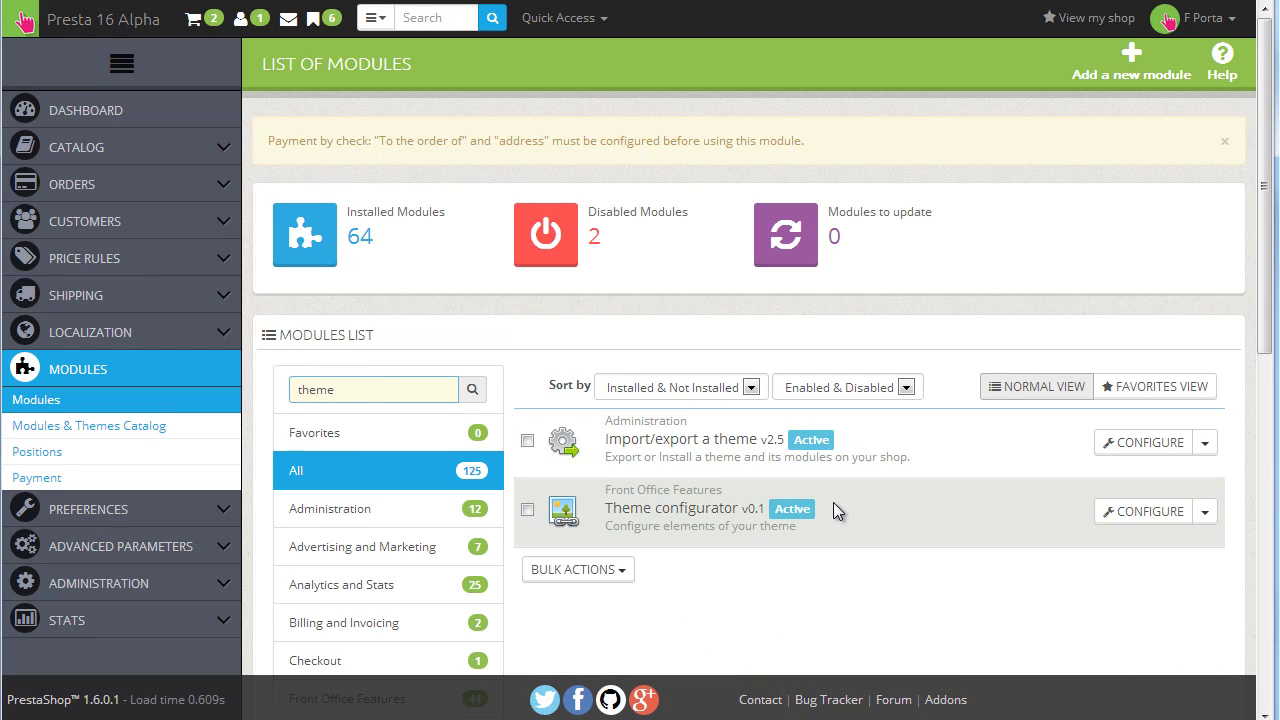
left_click(1116, 514)
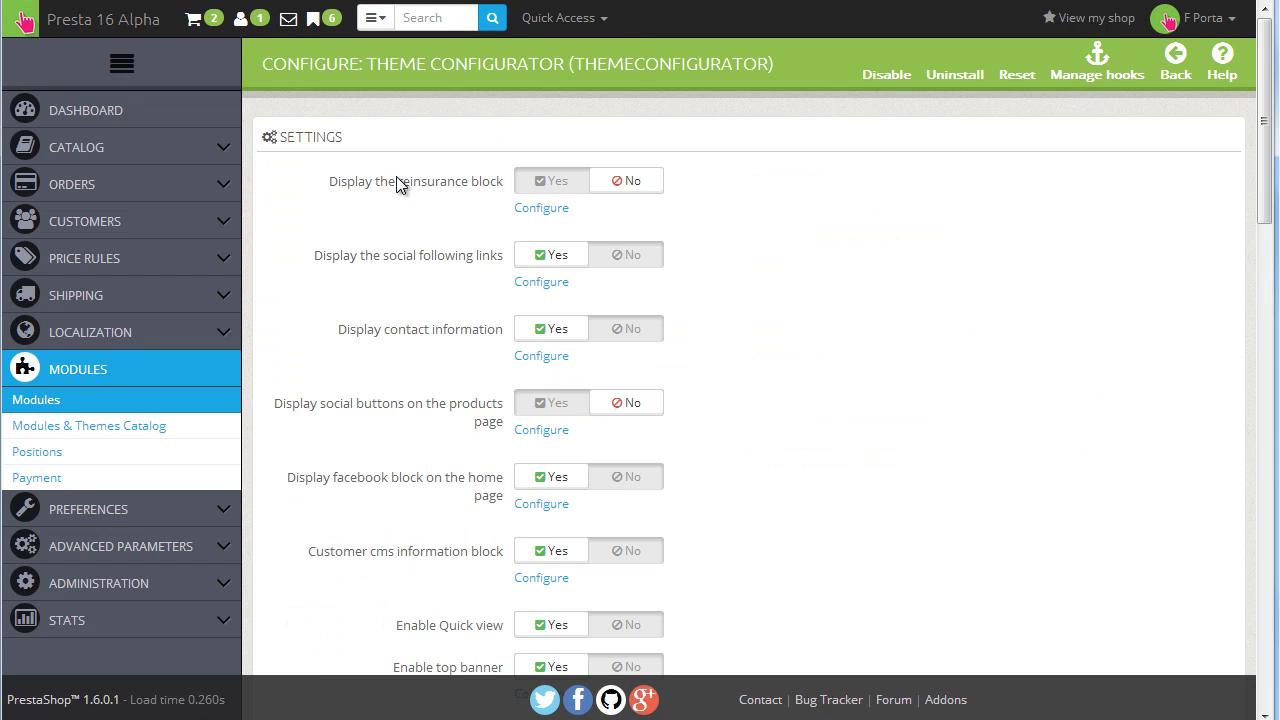
scroll(413, 199, "down", 2)
scroll(413, 199, "up", 2)
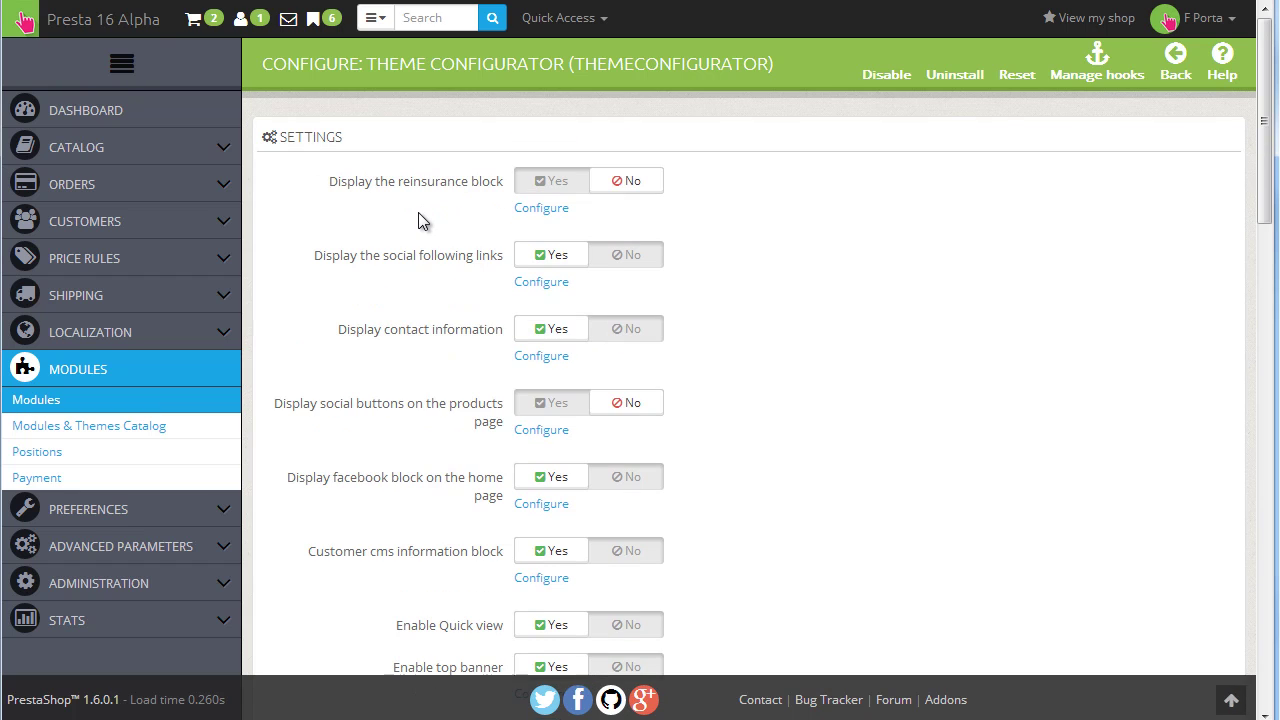
- Open the Floral Dress product page from the storefront's home page and examine its product details
scroll(410, 211, "down", 2)
scroll(410, 211, "down", 1)
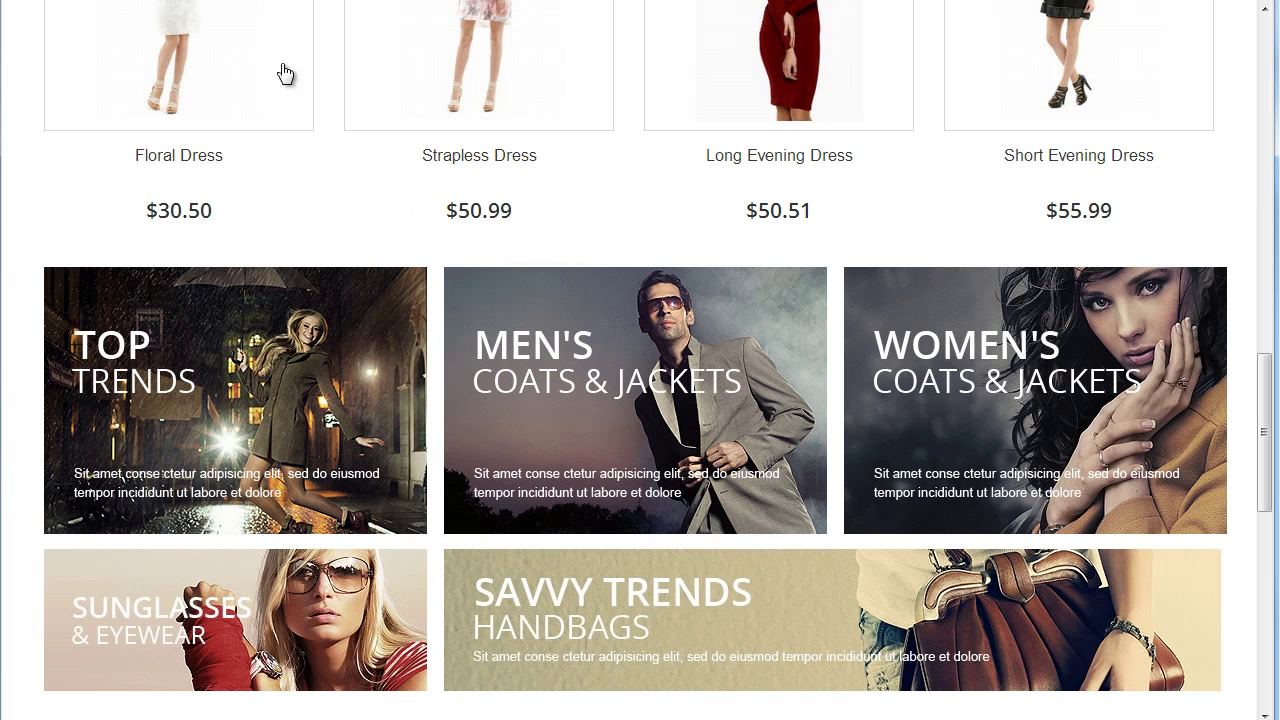
scroll(437, 277, "up", 5)
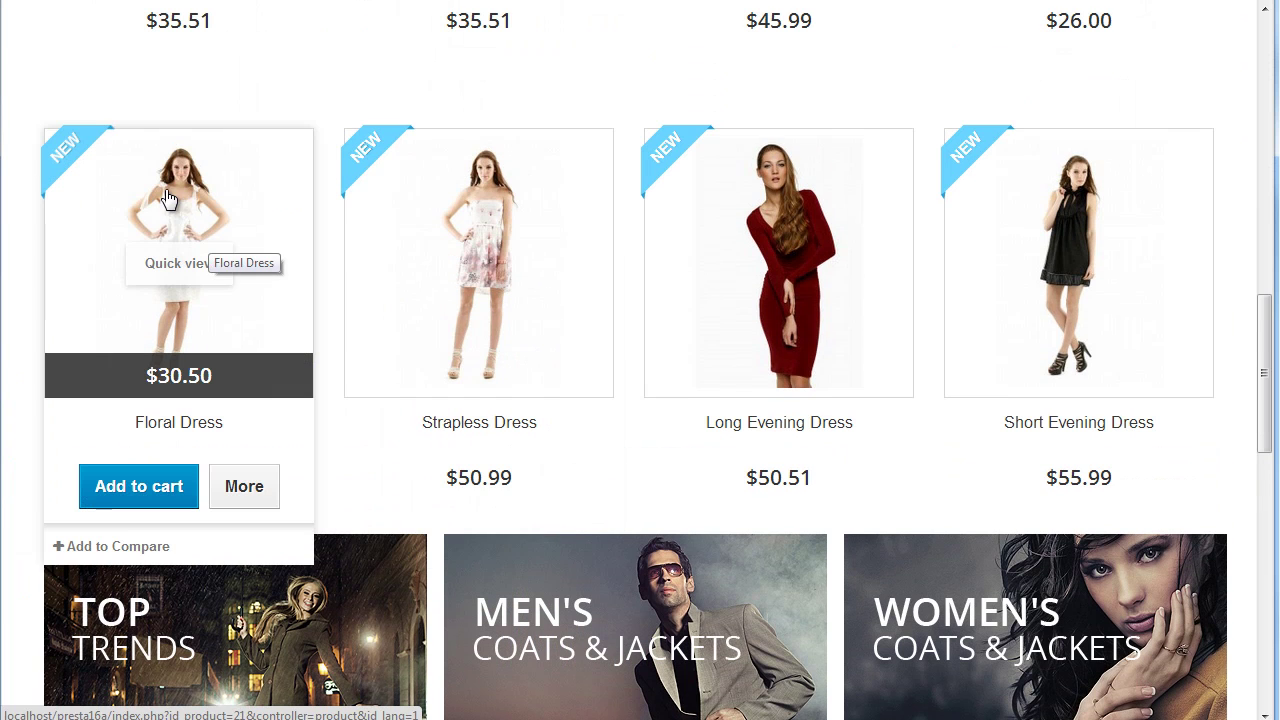
left_click(177, 212)
scroll(590, 293, "down", 2)
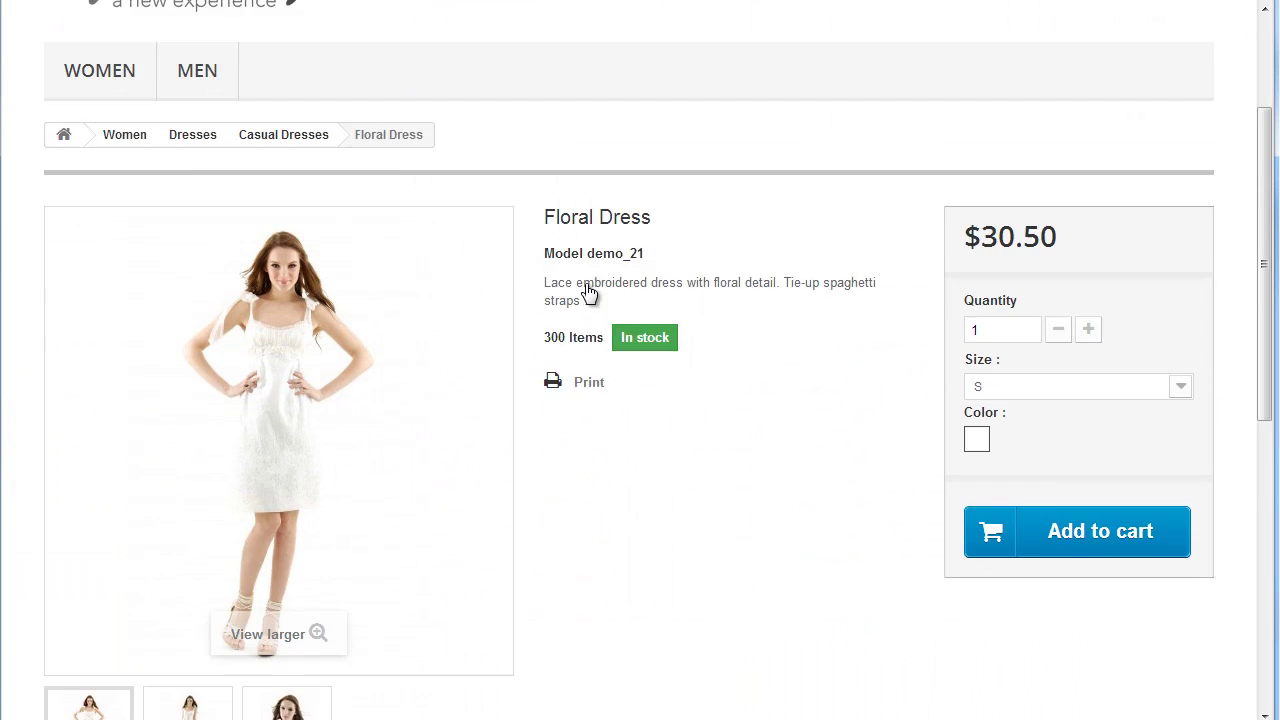
scroll(585, 292, "down", 4)
scroll(578, 295, "up", 5)
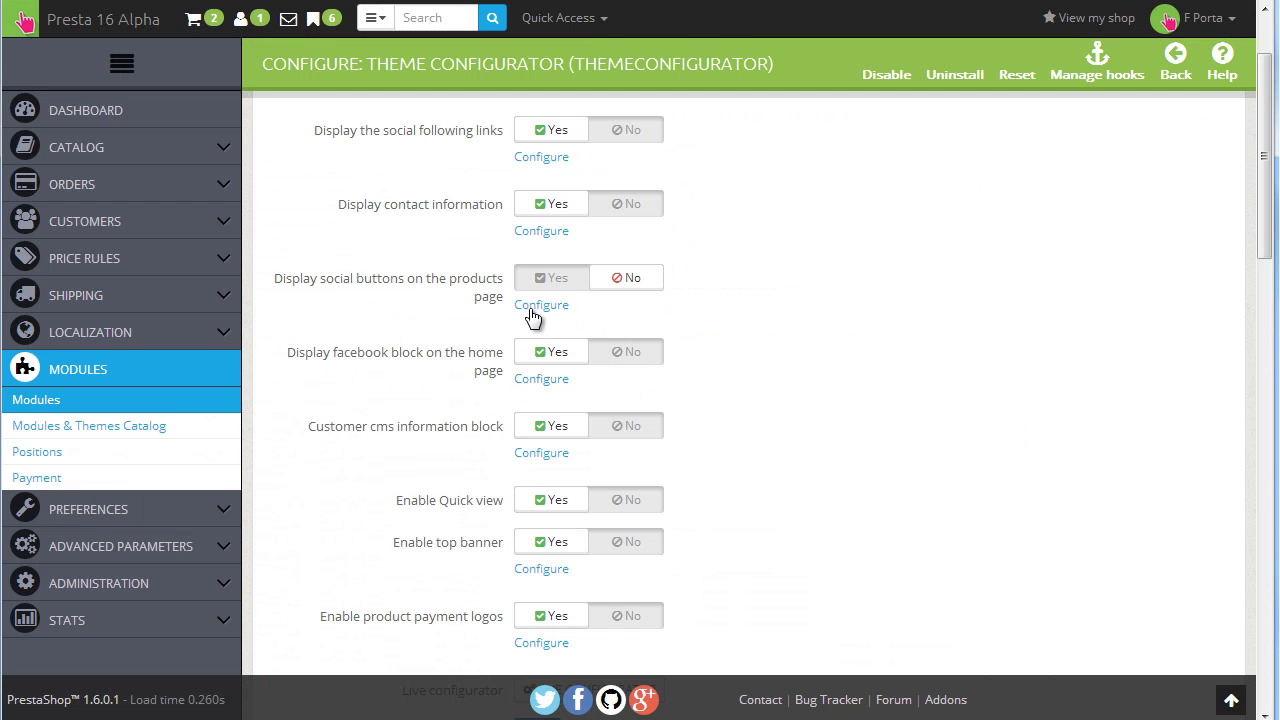
- Enable the display of social buttons on the products page in the Theme configurator and save the settings
left_click(535, 284)
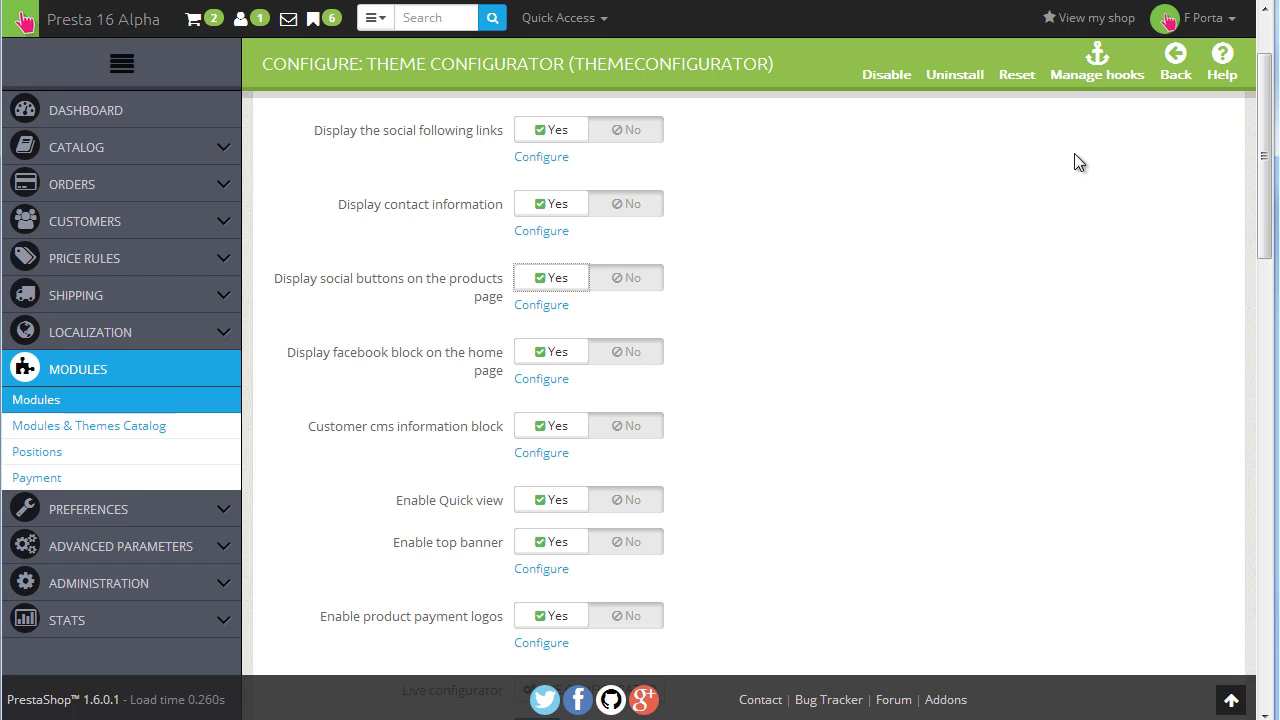
scroll(1057, 214, "down", 5)
left_click(534, 248)
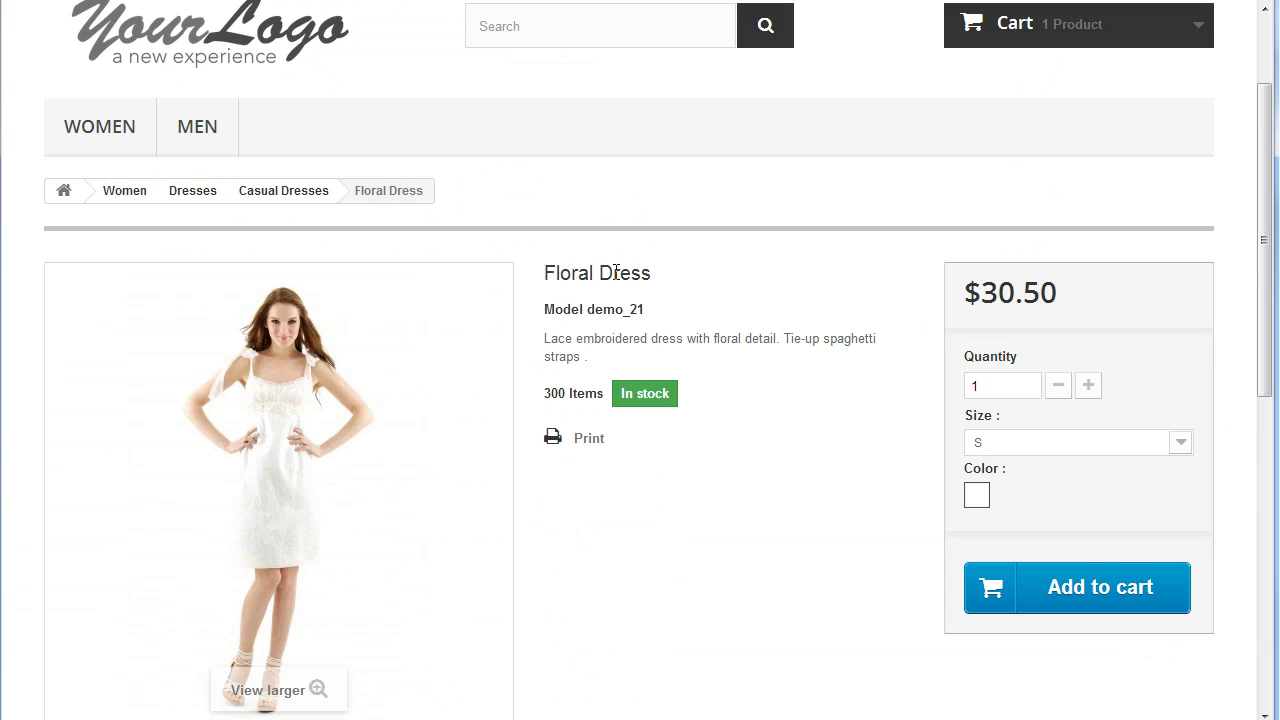
- Reload the Floral Dress product page on the storefront and examine its social sharing buttons
key("F5")
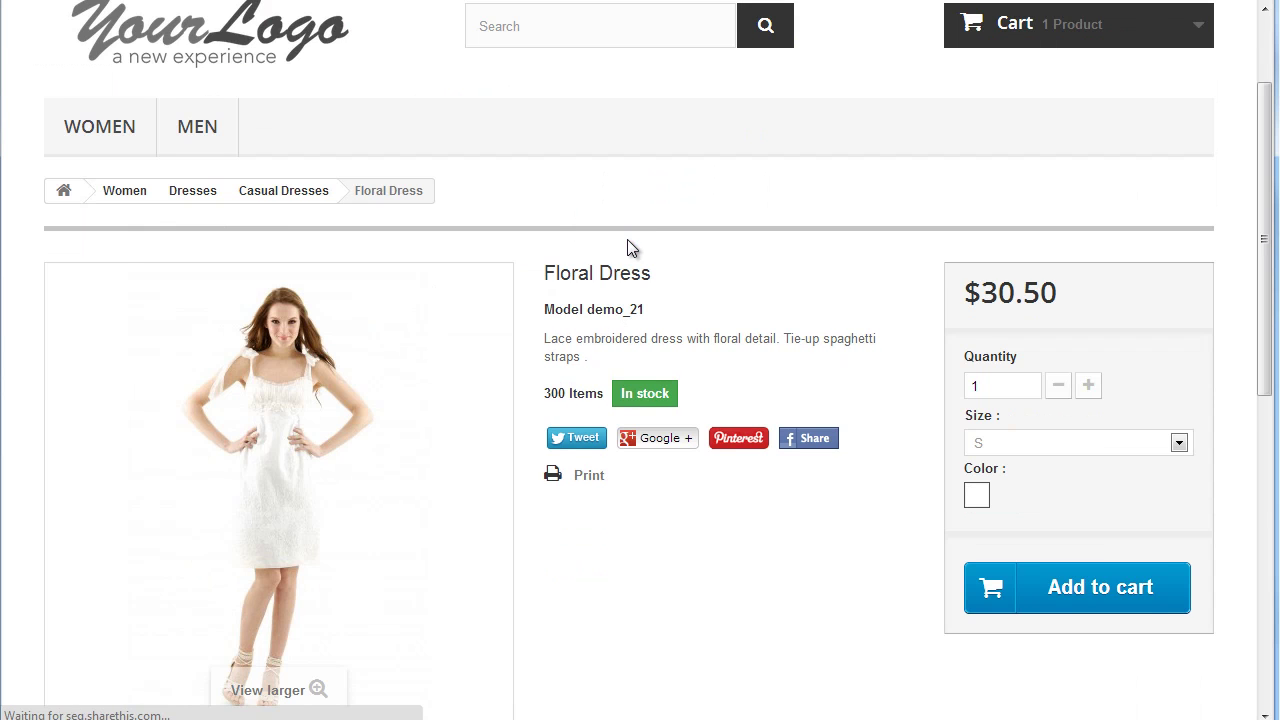
scroll(630, 260, "down", 1)
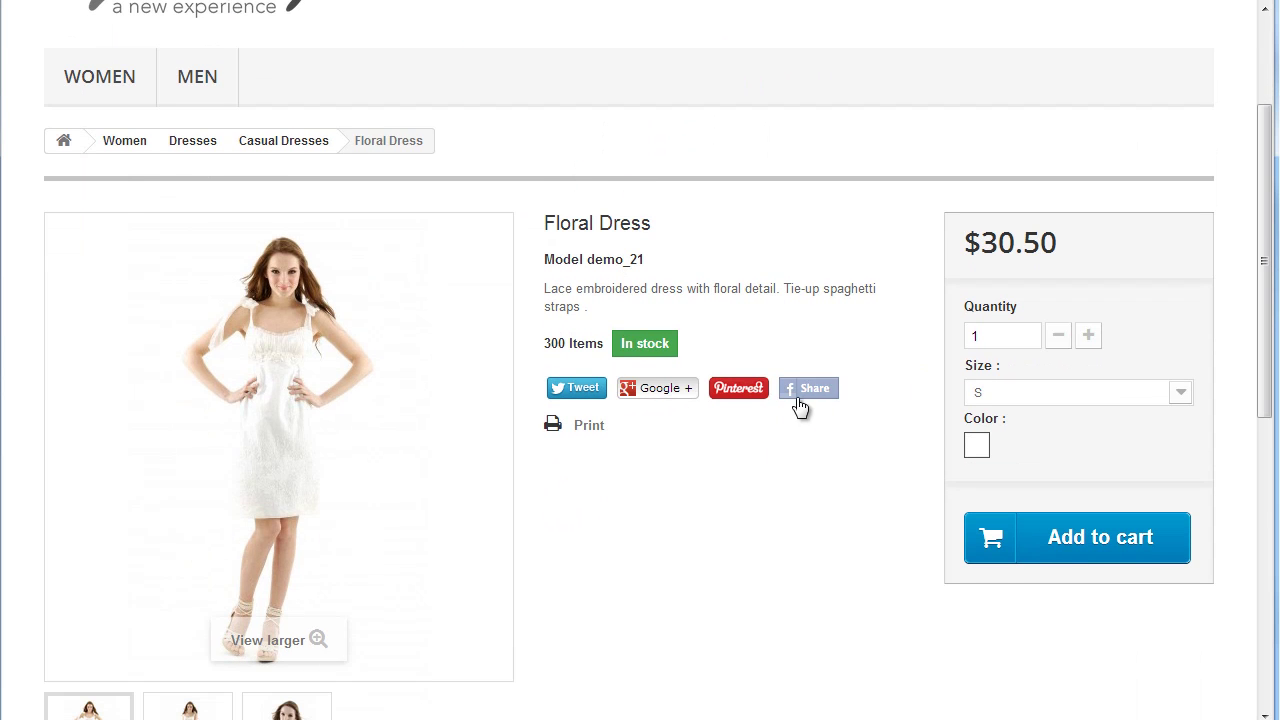
scroll(655, 380, "down", 3)
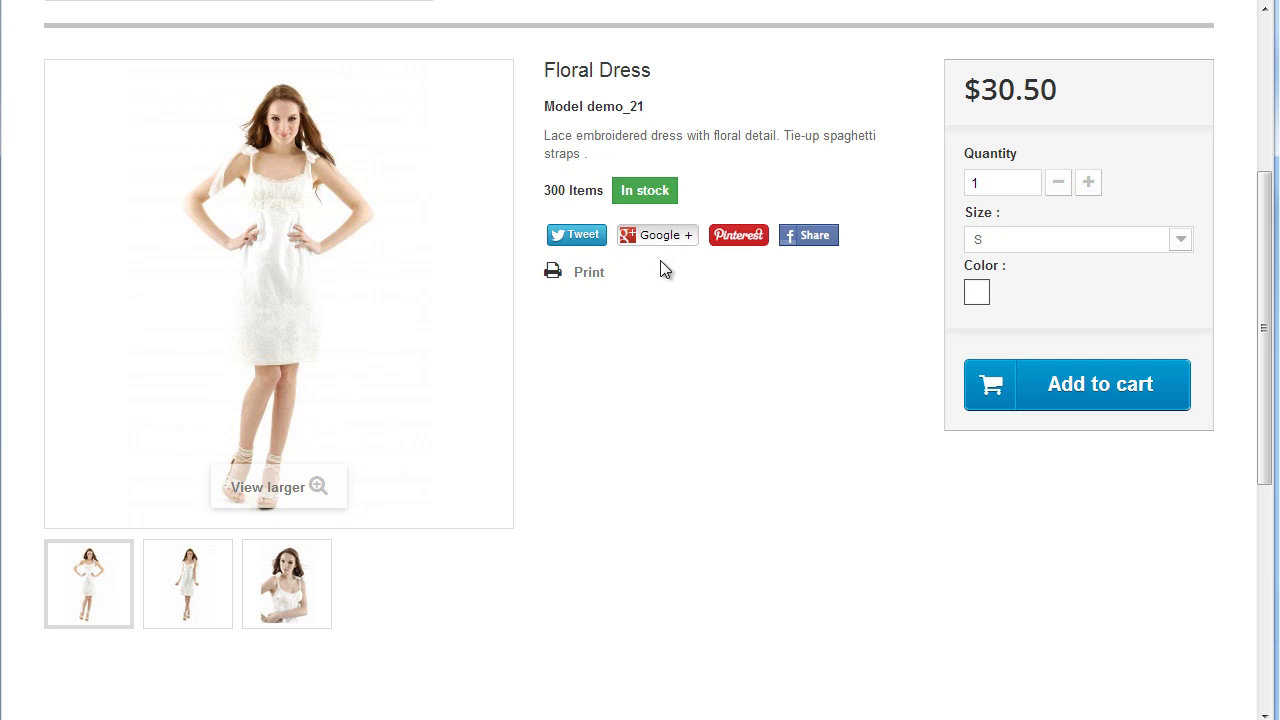
- Open the configuration of the products page's social buttons from the Theme configurator and review the selectable sharing networks
key("ctrl+Tab")
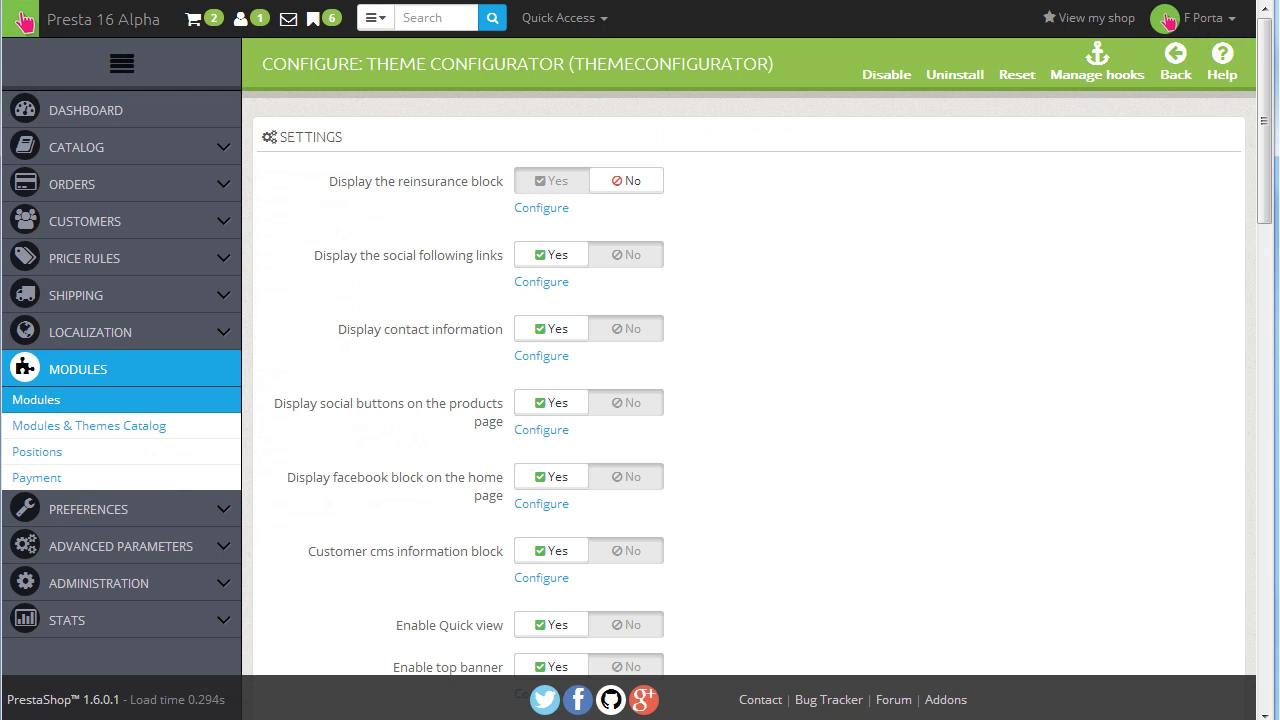
scroll(405, 420, "down", 1)
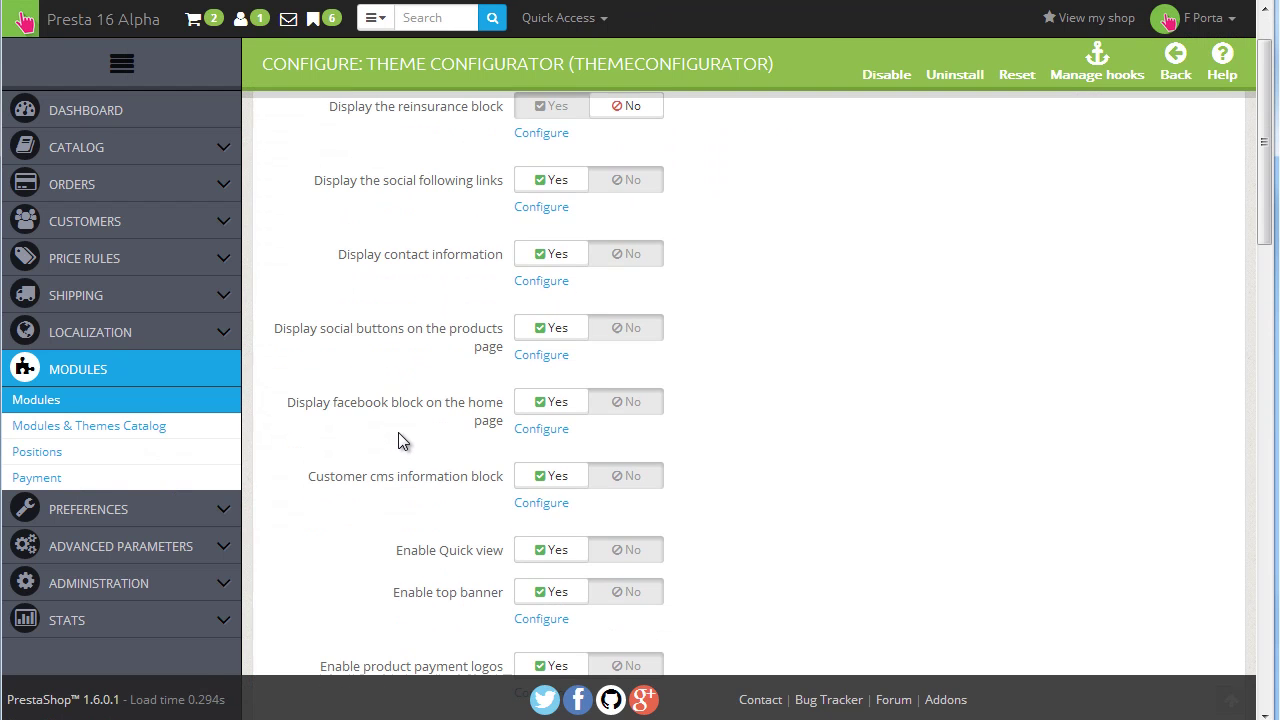
left_click(541, 356)
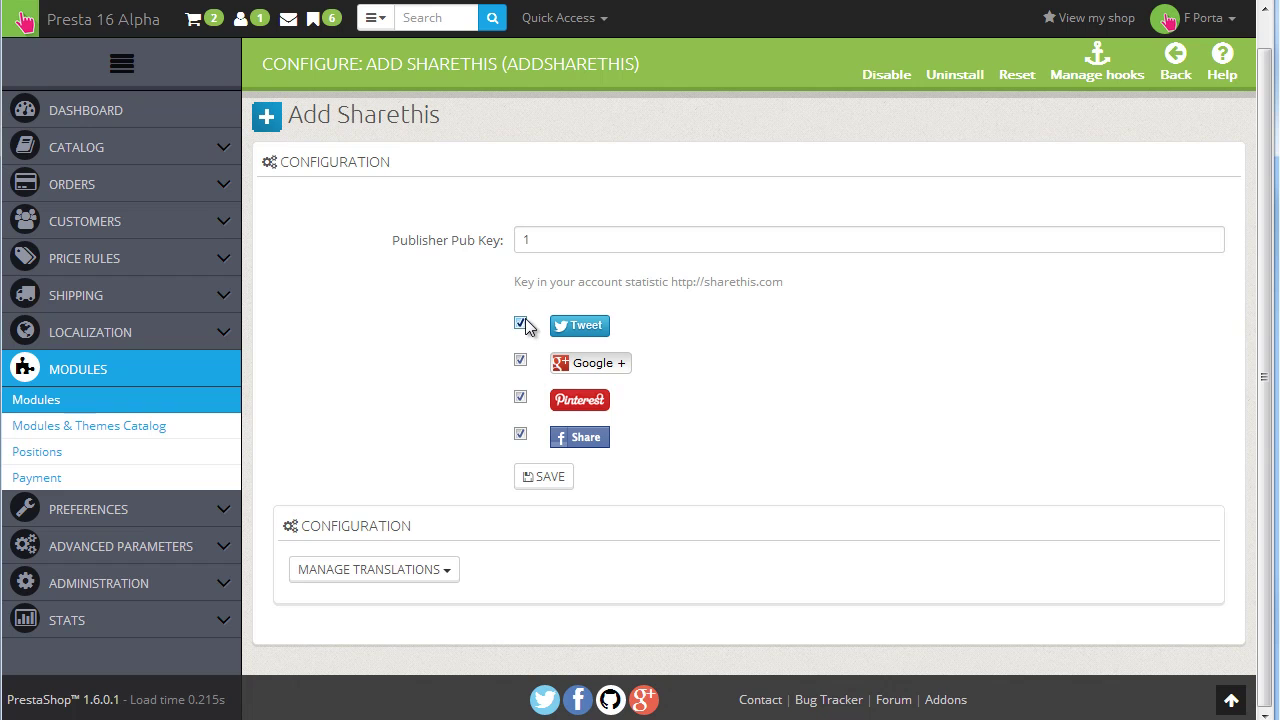
left_click(521, 363)
left_click(521, 363)
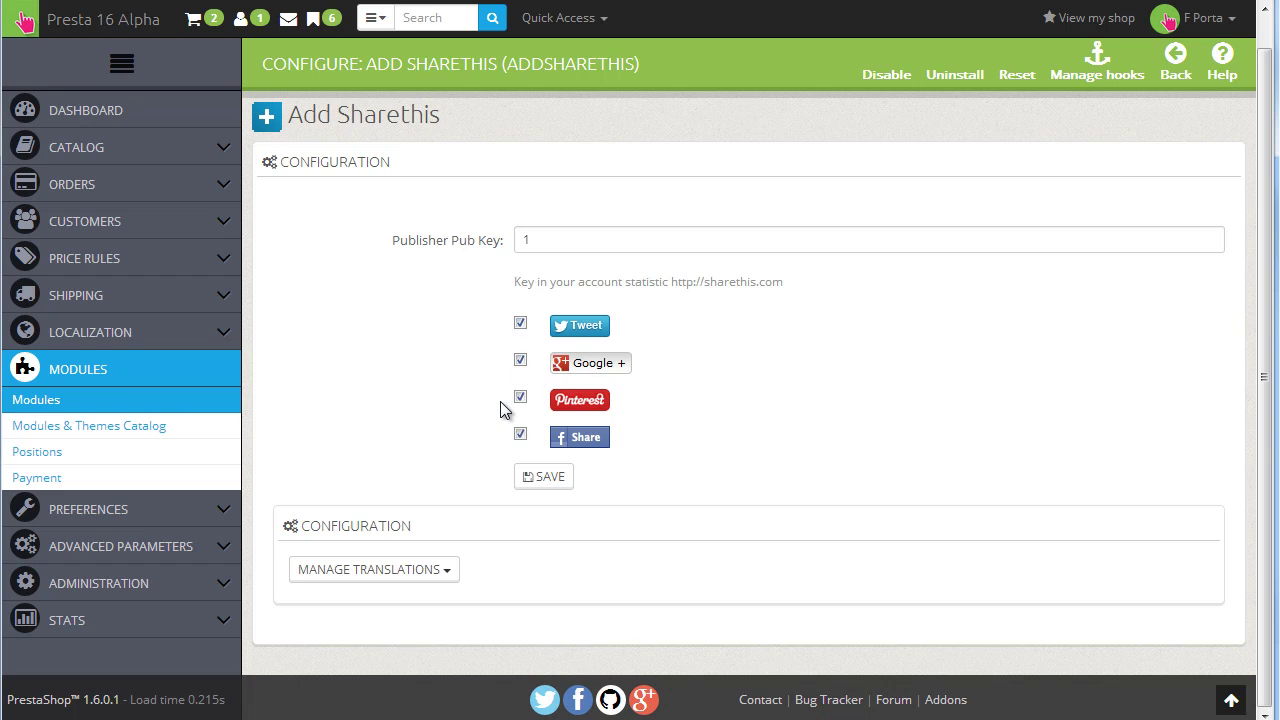
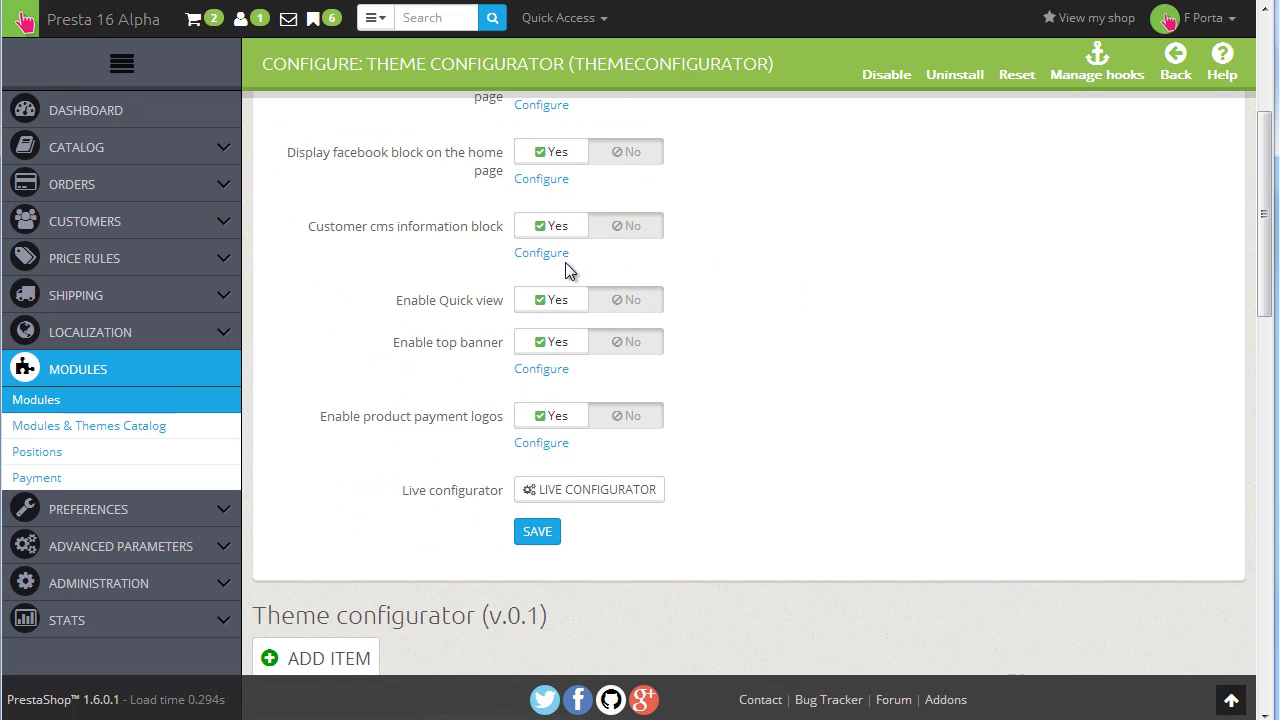
- Open the Customer cms information block's configuration and examine the corresponding shipping information and custom blocks on the storefront's home page
left_click(551, 254)
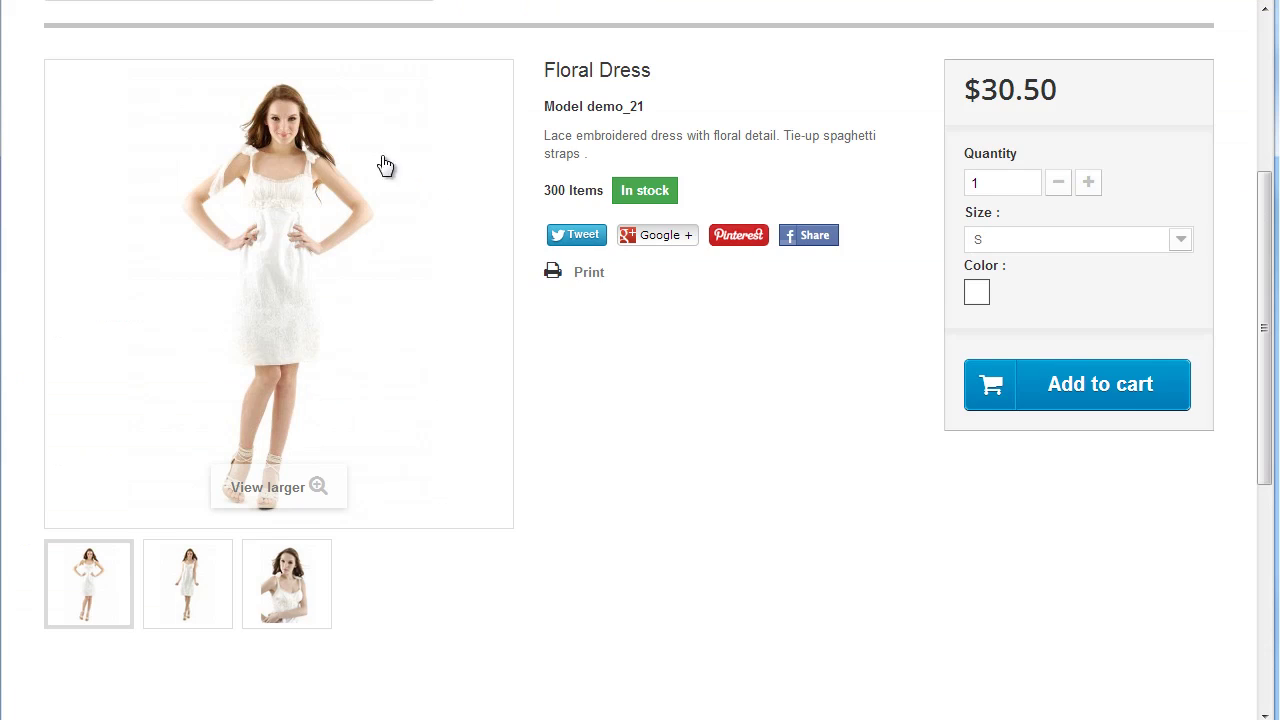
scroll(380, 163, "down", 5)
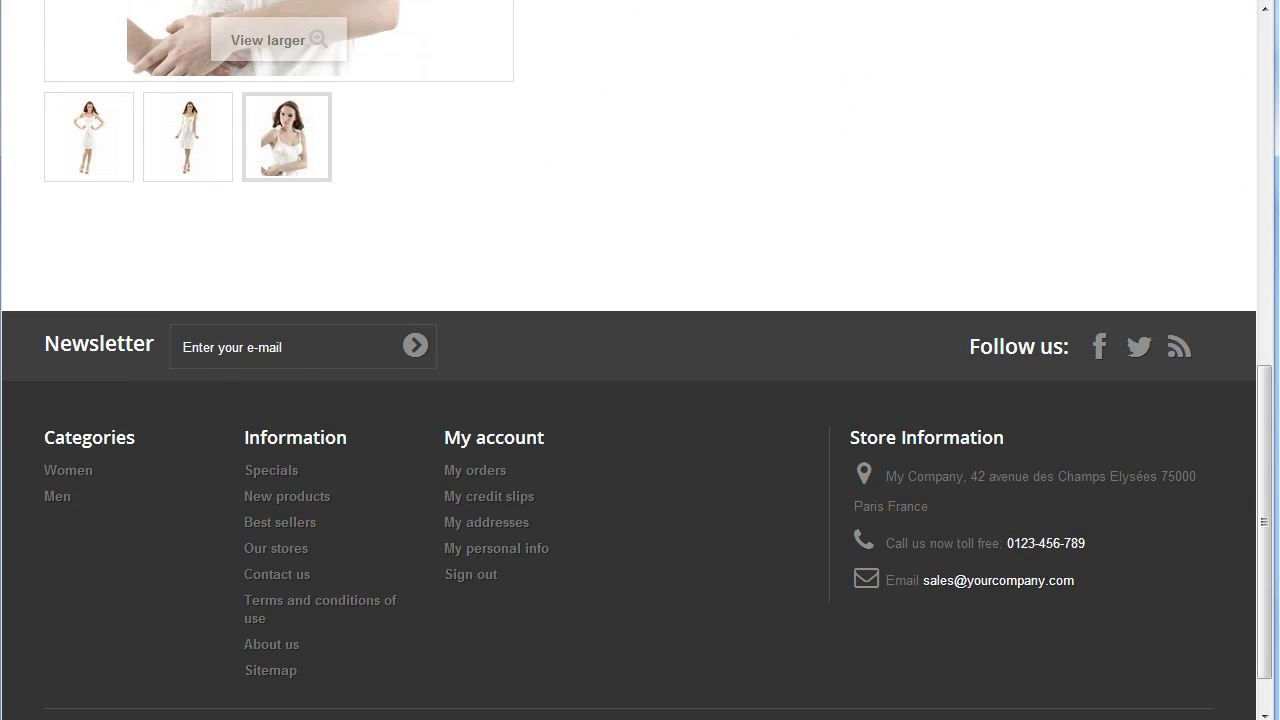
key("alt+Left")
key("alt+Left")
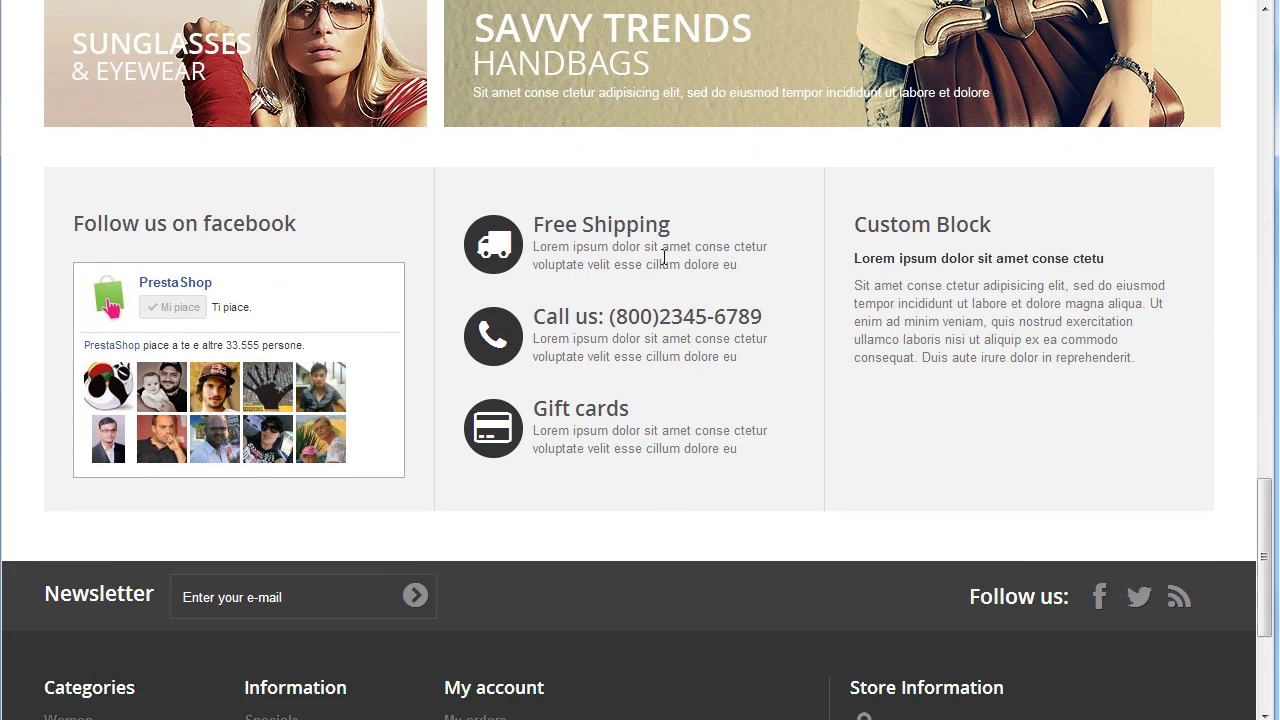
left_click_drag(533, 218, 957, 469)
left_click(993, 394)
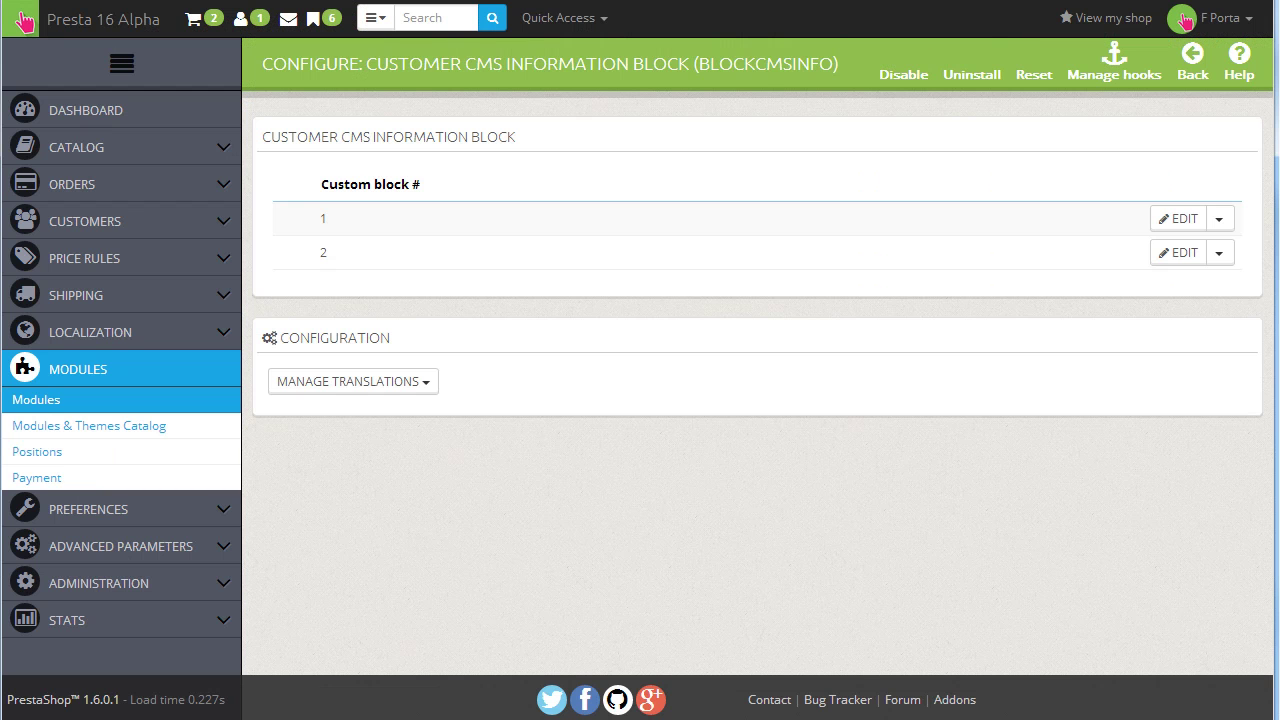
- Open custom block 1 for editing to review its text, and return to the block list
left_click(1176, 222)
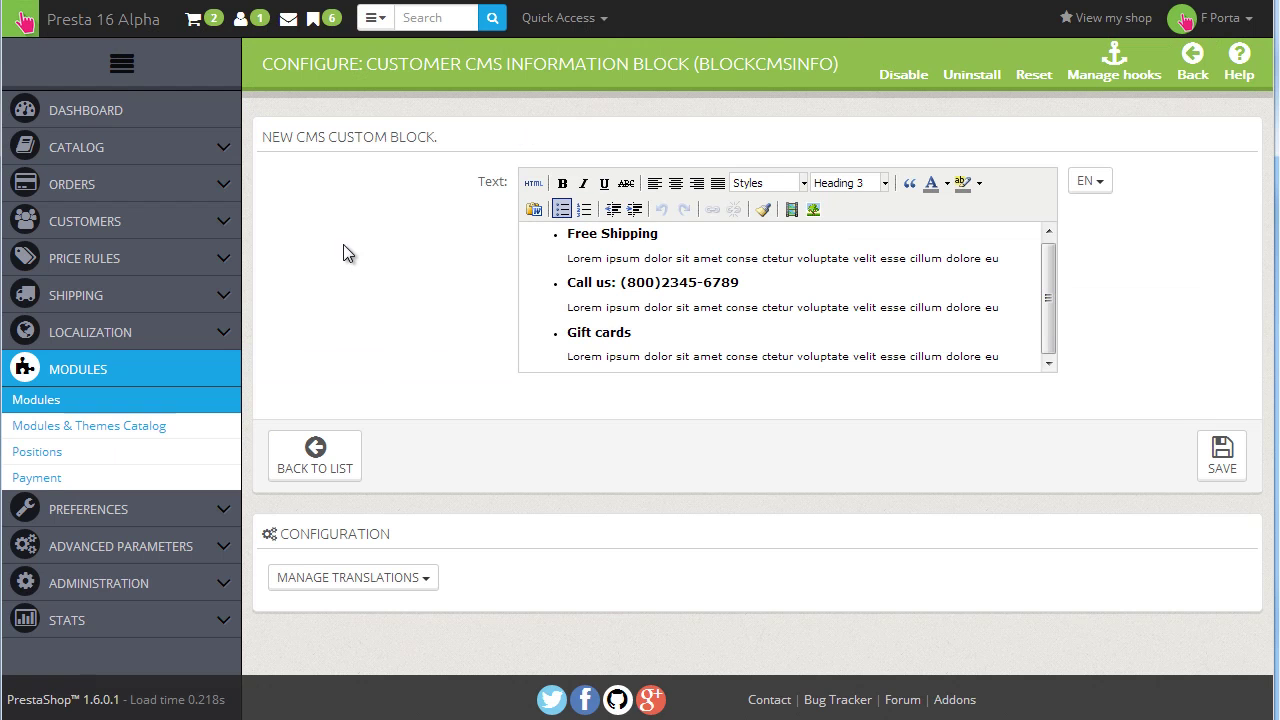
left_click(345, 472)
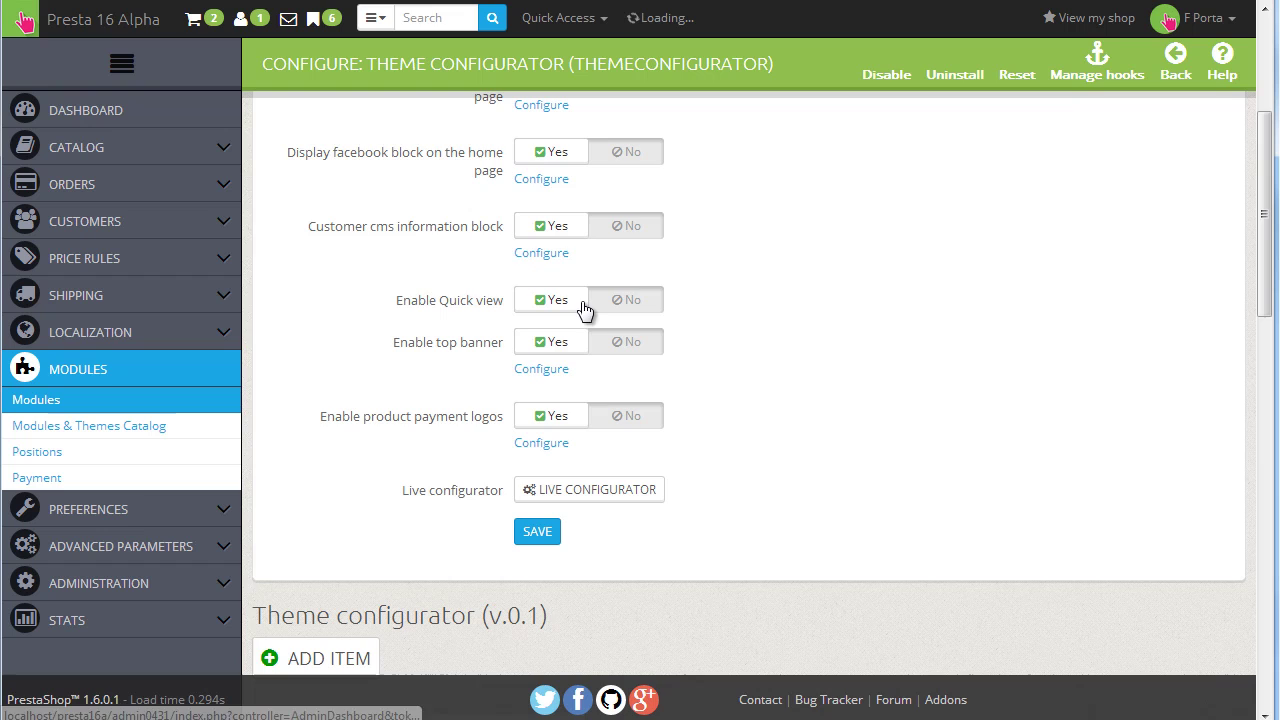
- Review the Theme configurator's items under the "Home" hook and compare them with the storefront's home page
scroll(472, 310, "down", 2)
scroll(780, 395, "down", 1)
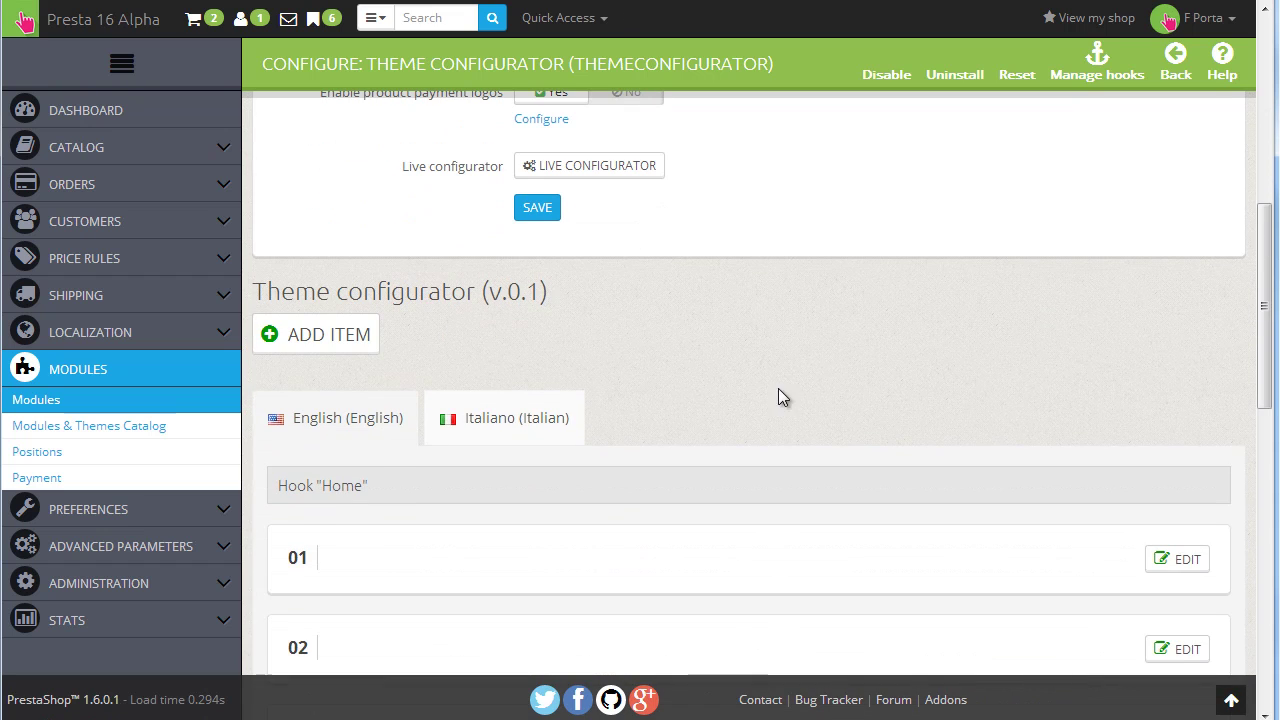
scroll(468, 321, "down", 2)
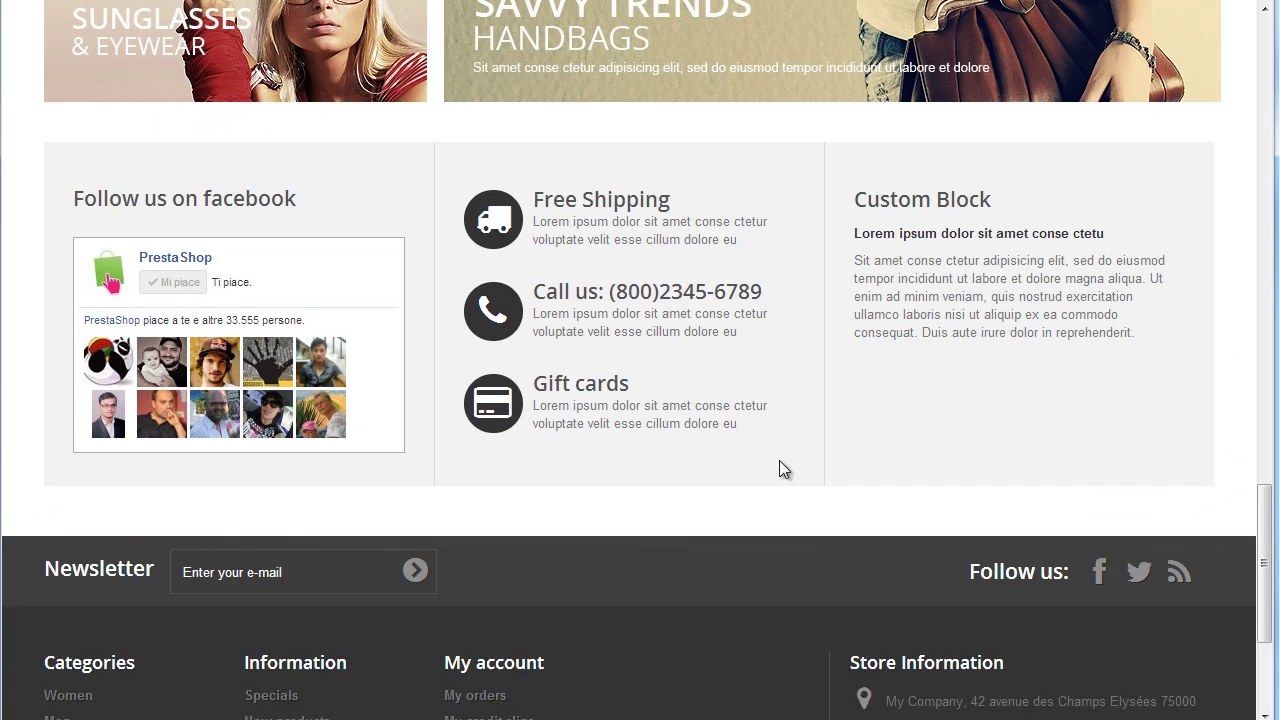
scroll(779, 465, "up", 6)
scroll(796, 476, "down", 1)
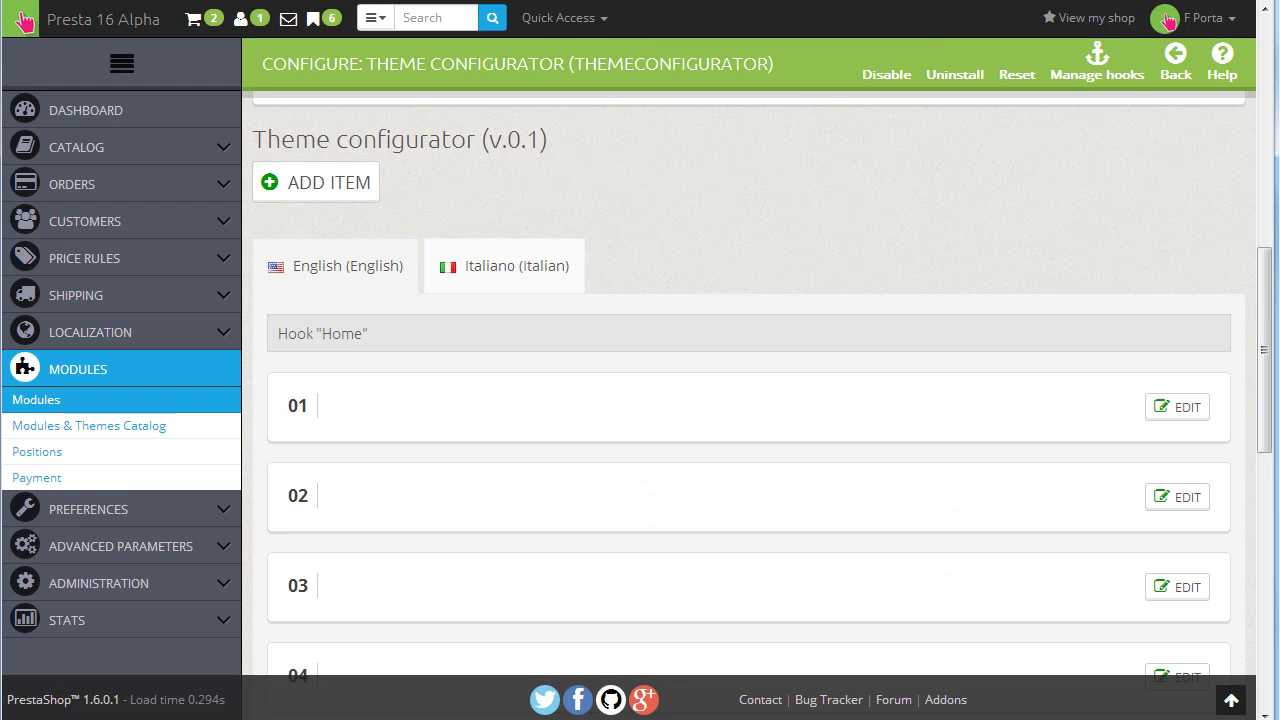
scroll(617, 322, "down", 1)
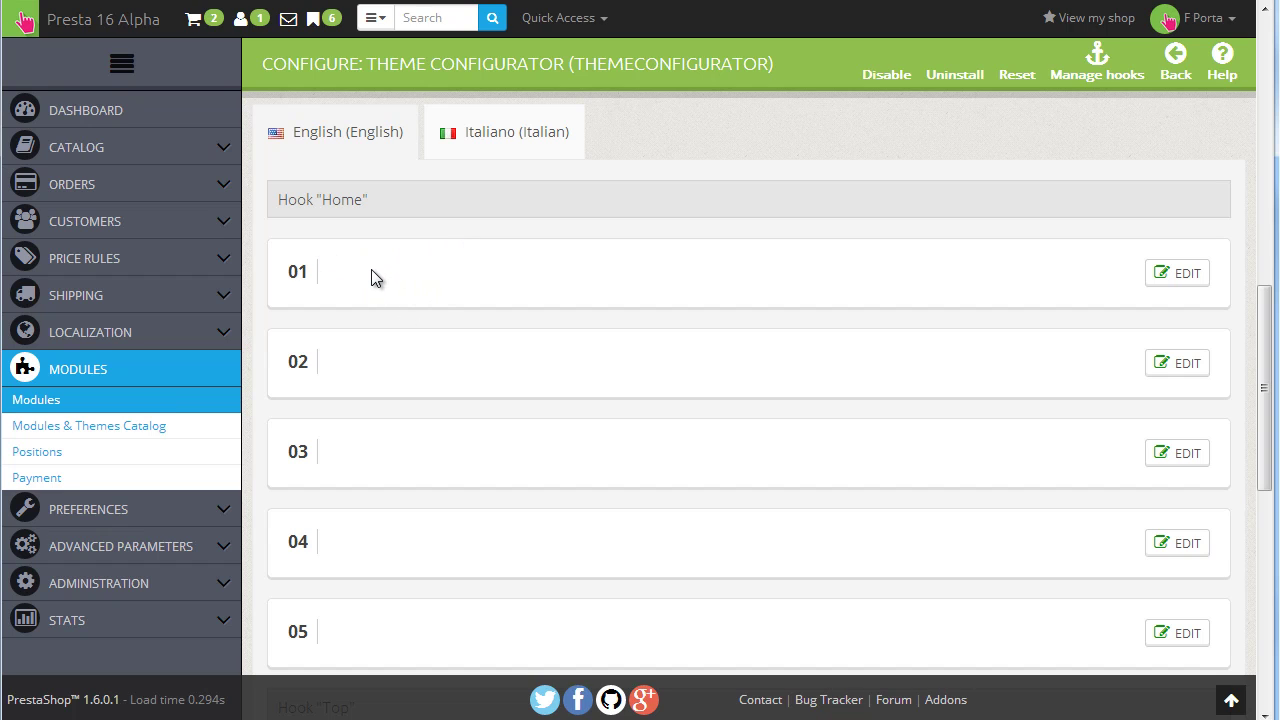
scroll(335, 262, "down", 1)
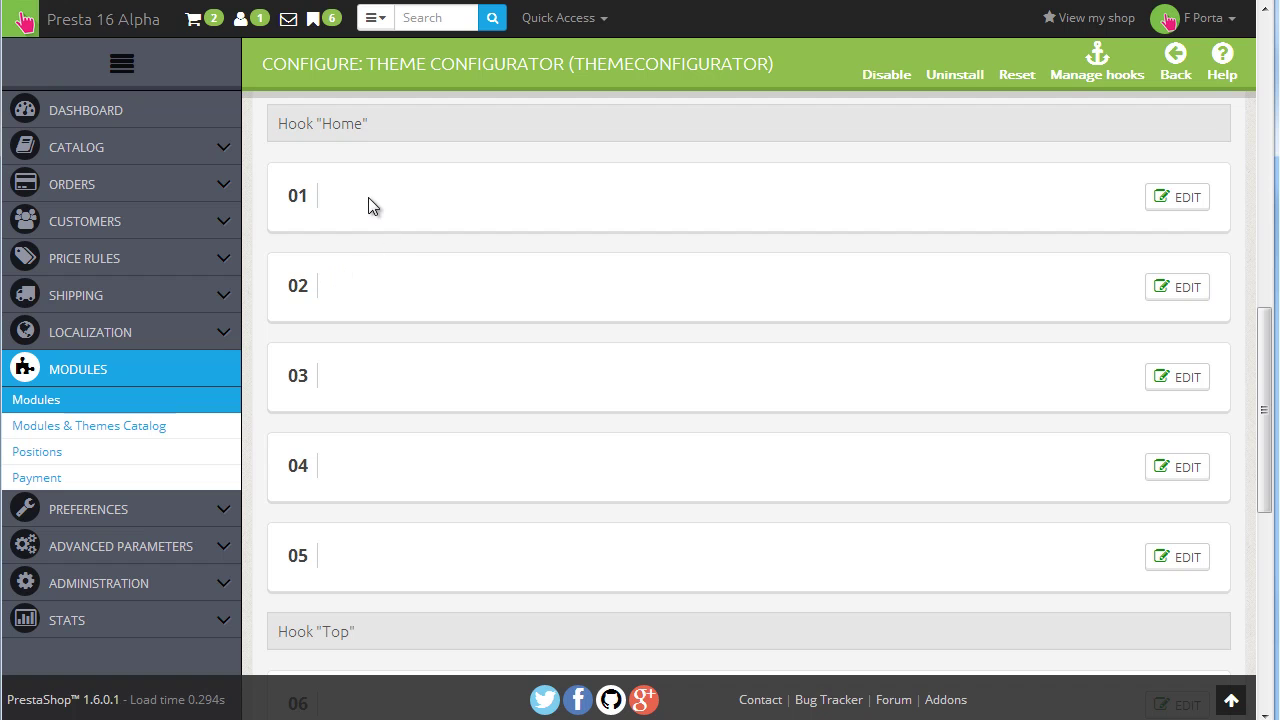
- Open item 01 of the "Home" hook for editing and compare its Top Trends image with the home page banners
left_click(1190, 199)
scroll(700, 150, "down", 1)
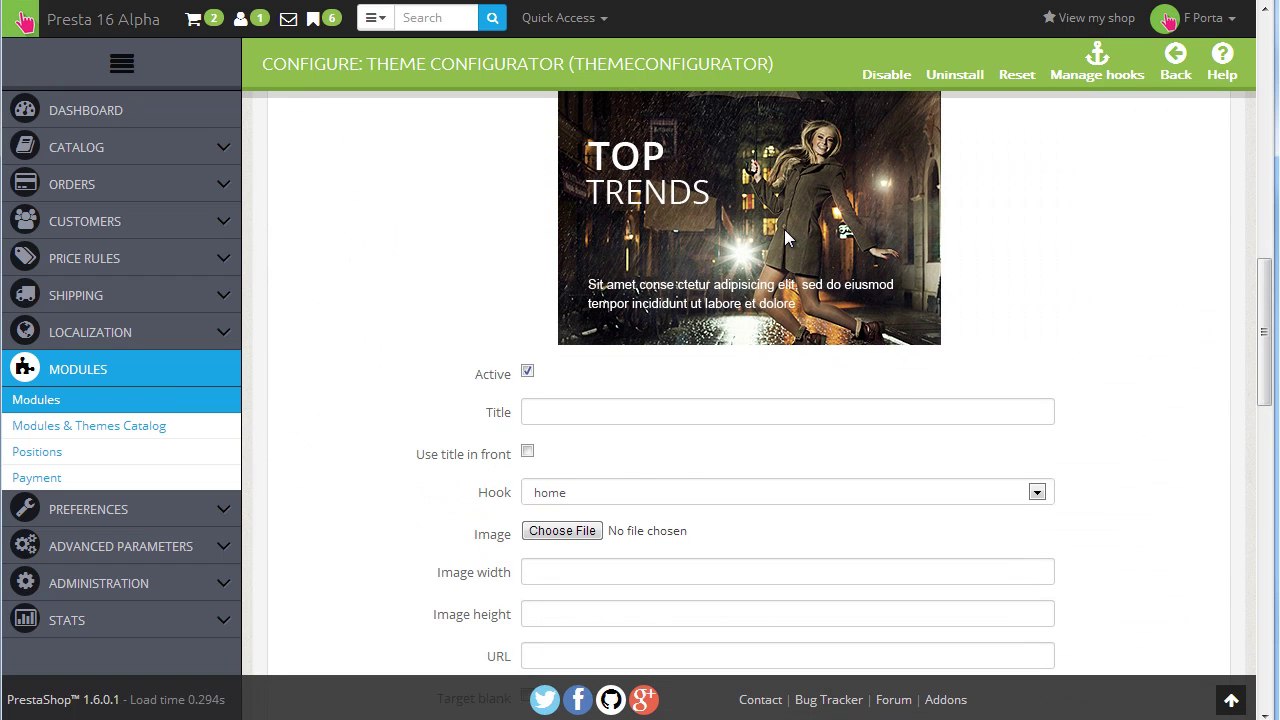
scroll(286, 306, "up", 3)
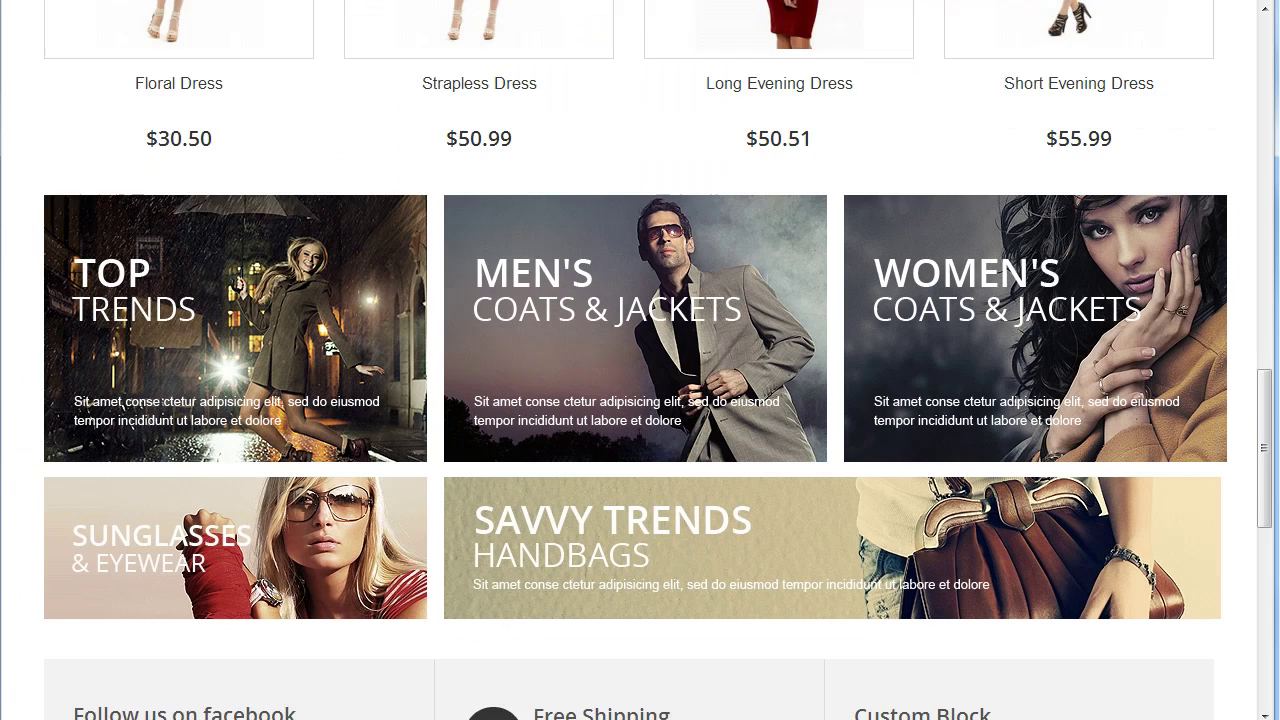
scroll(243, 222, "down", 2)
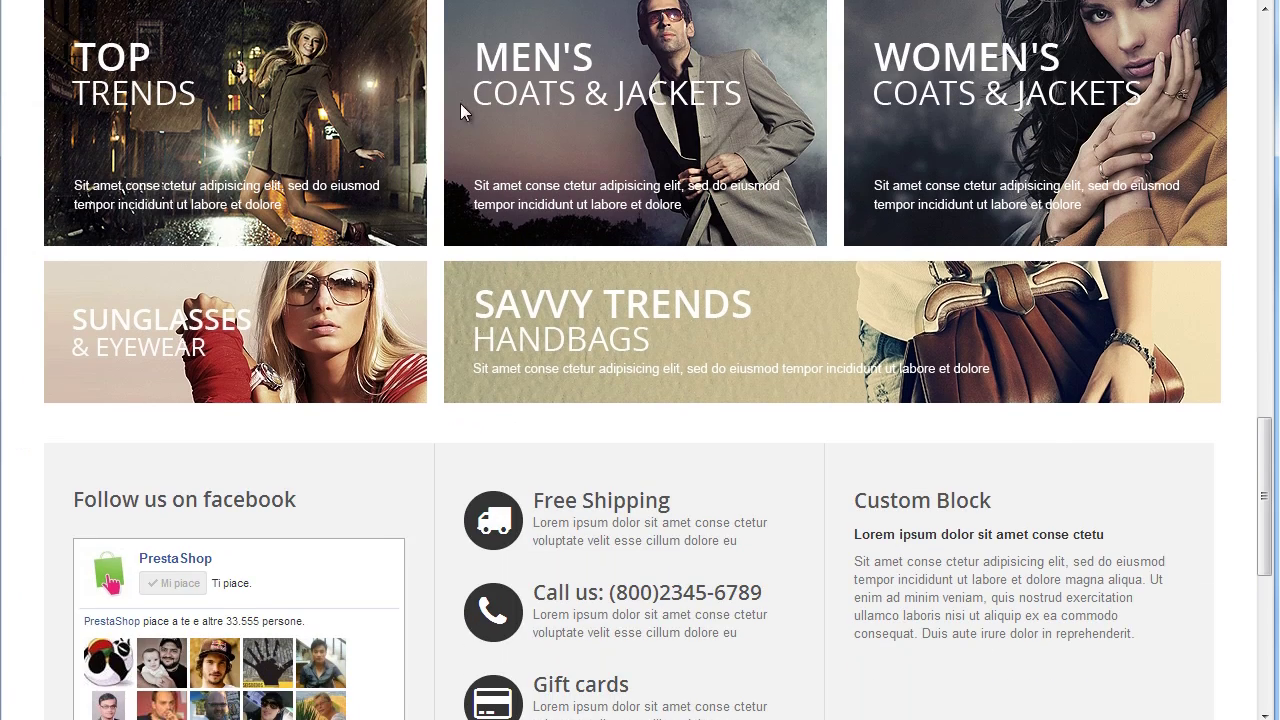
scroll(632, 186, "up", 15)
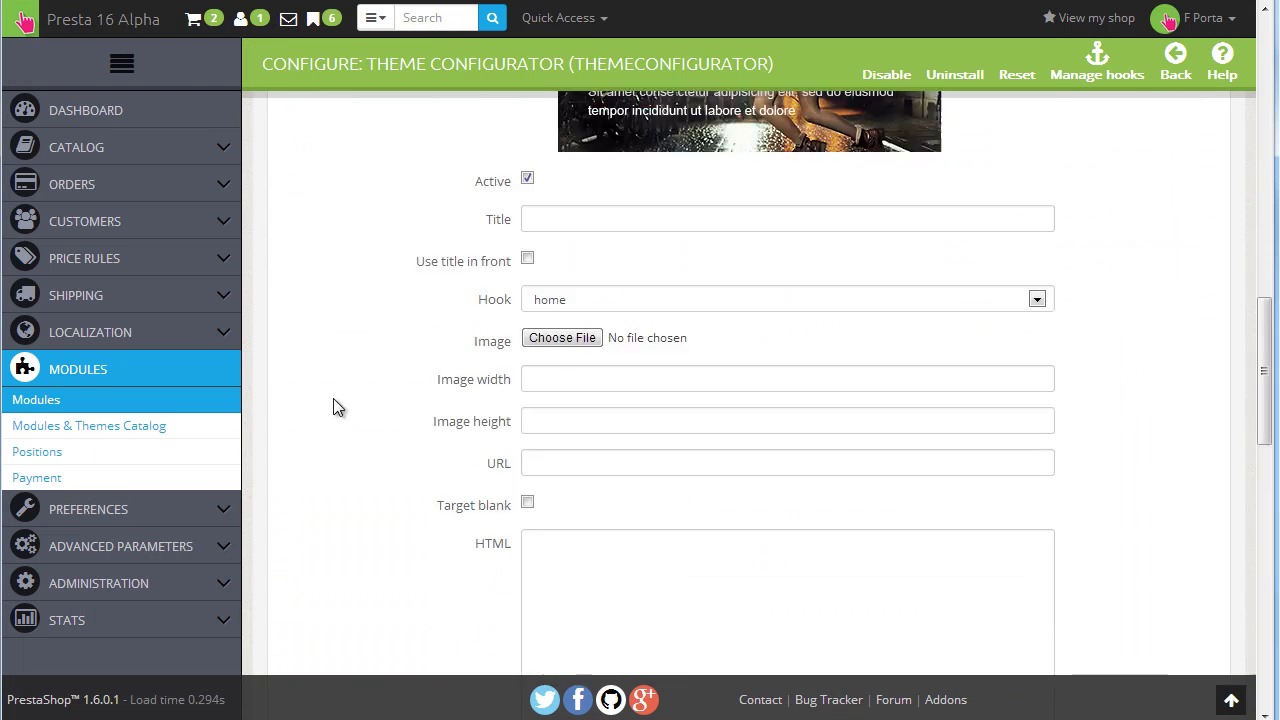
- Examine item 01's remaining fields and the items listed under the Top, Left, Right and Footer hooks
scroll(331, 406, "down", 5)
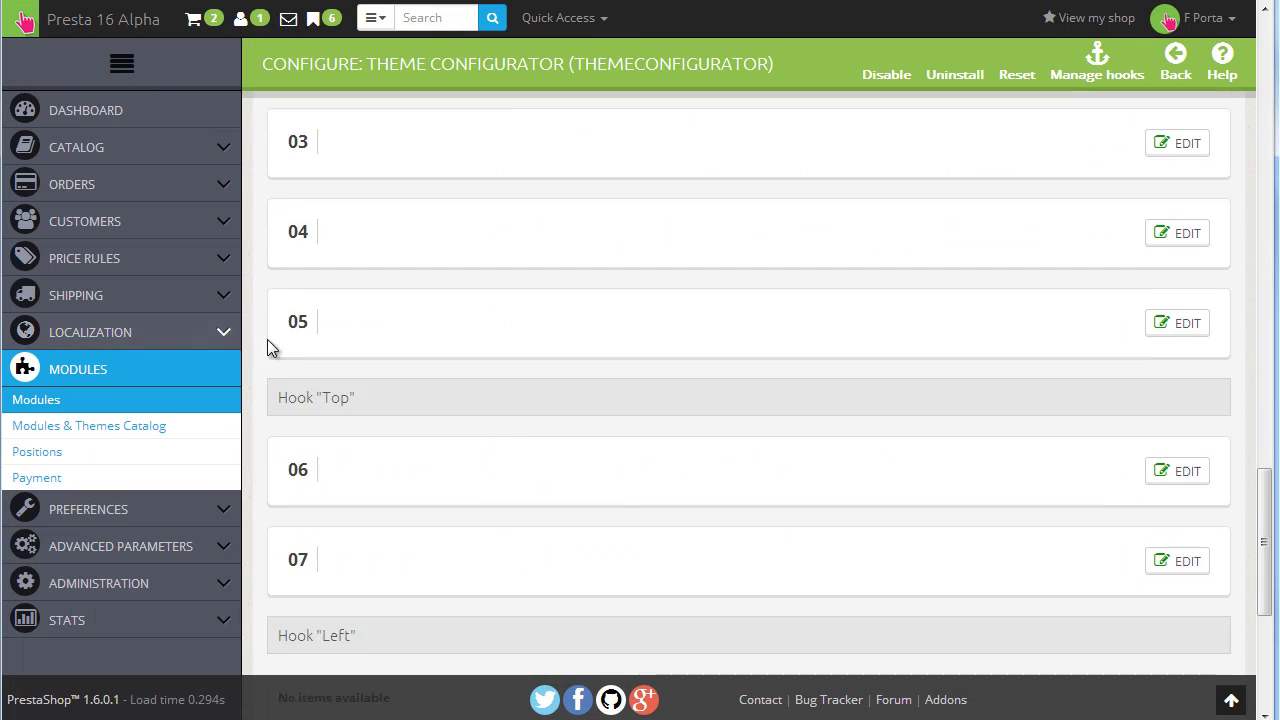
scroll(271, 346, "up", 1)
scroll(286, 346, "down", 1)
scroll(408, 490, "down", 2)
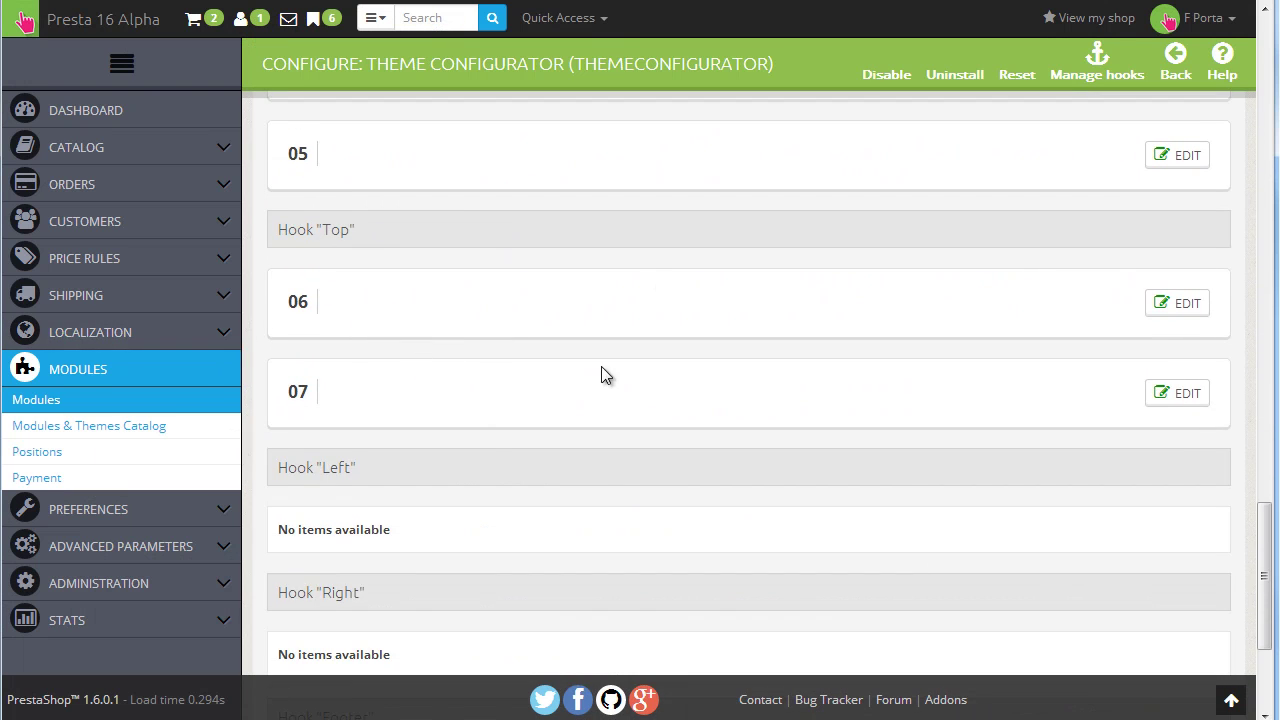
scroll(500, 370, "down", 2)
scroll(331, 290, "down", 1)
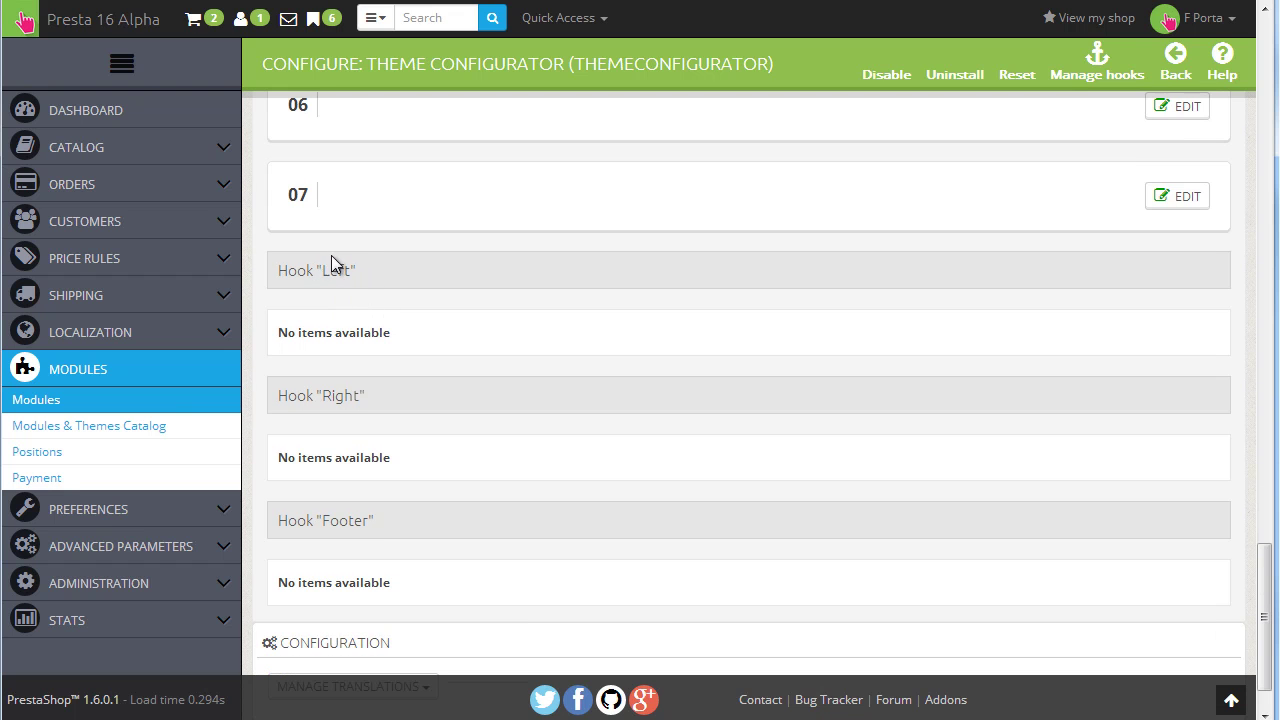
scroll(362, 450, "down", 1)
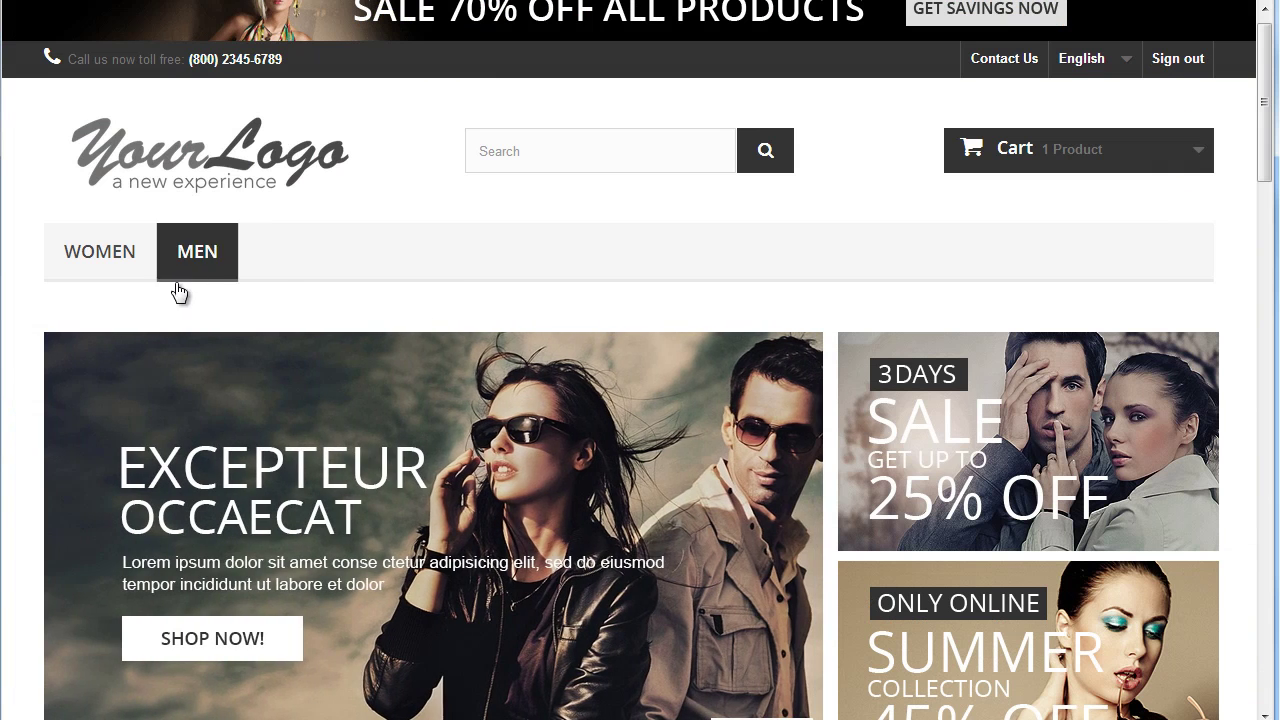
- Open the Women category on the storefront and examine its banner, subcategories and side blocks
left_click(94, 252)
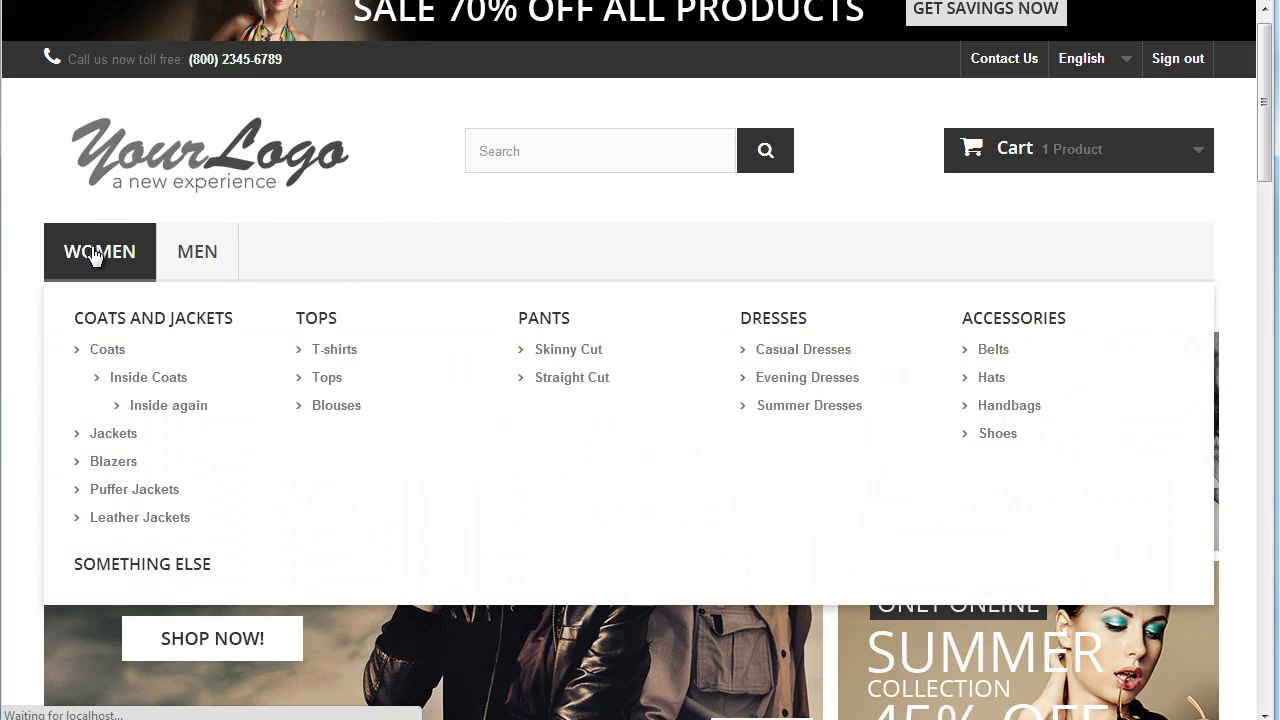
scroll(30, 190, "down", 3)
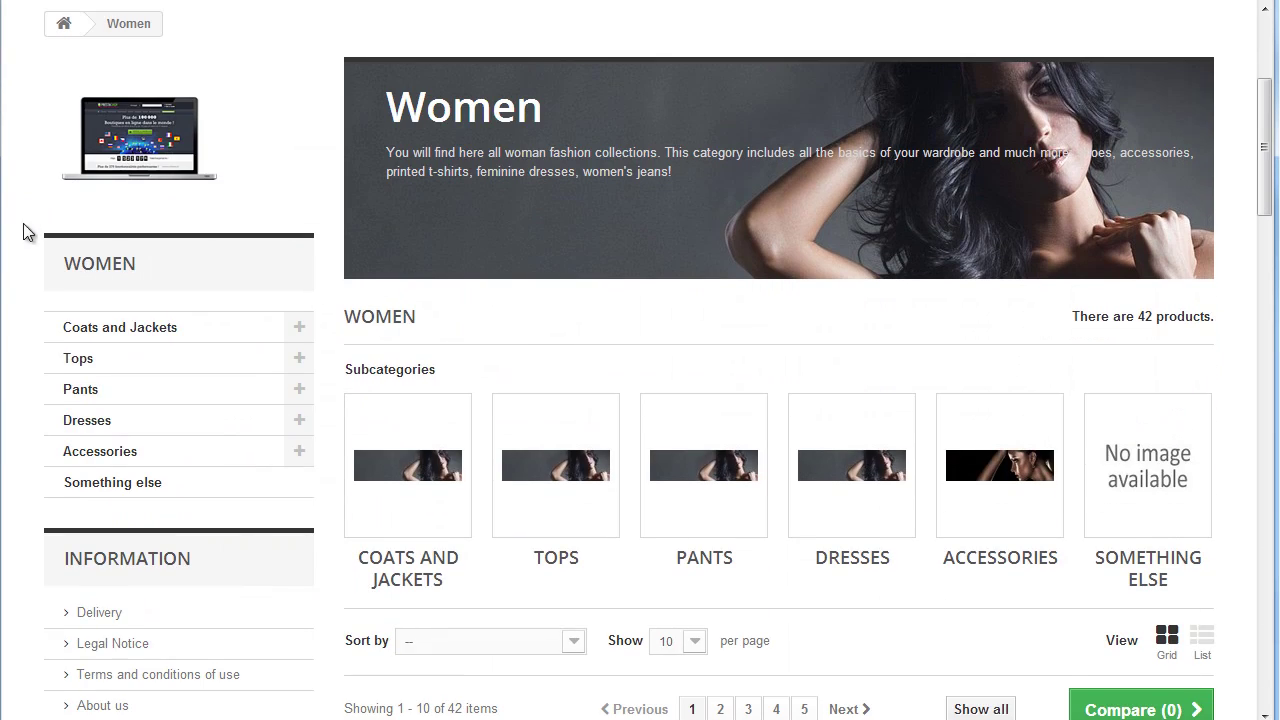
- Examine the Women category's side blocks, from Information and Manufacturers to My account and Suppliers, along with its banner and subcategories
scroll(15, 262, "up", 3)
scroll(20, 286, "down", 6)
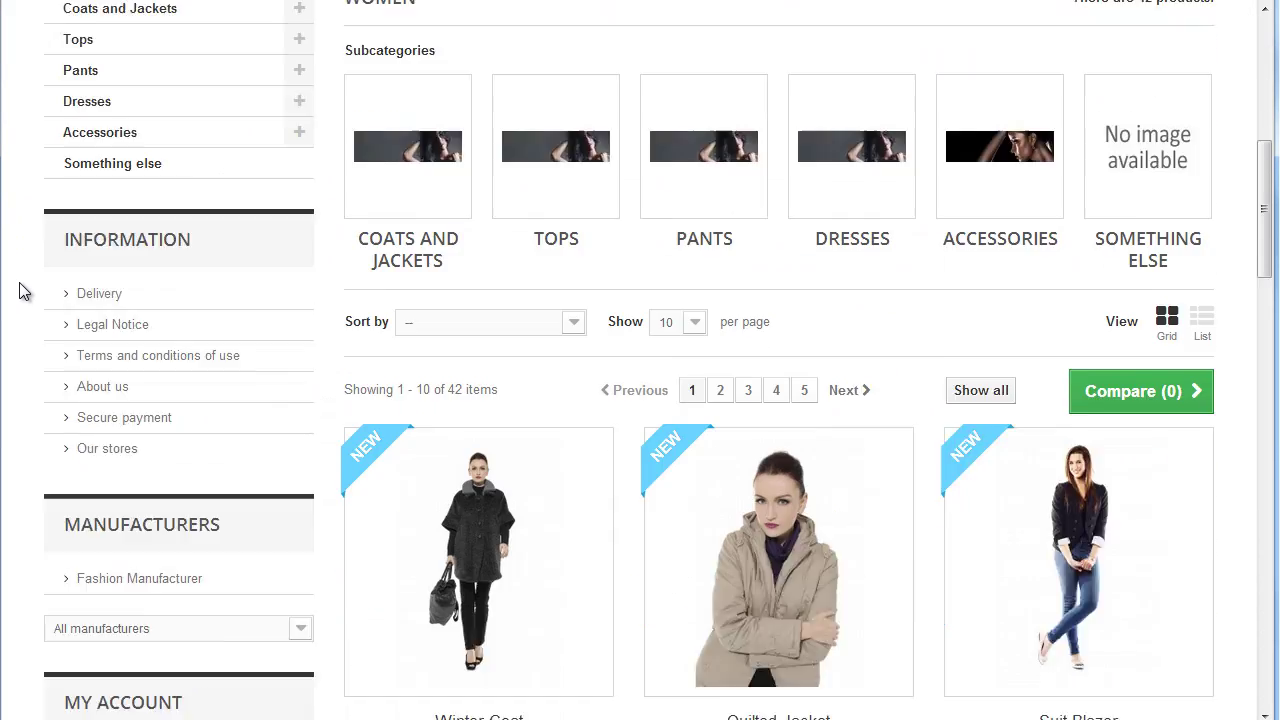
scroll(17, 290, "down", 8)
scroll(142, 300, "up", 2)
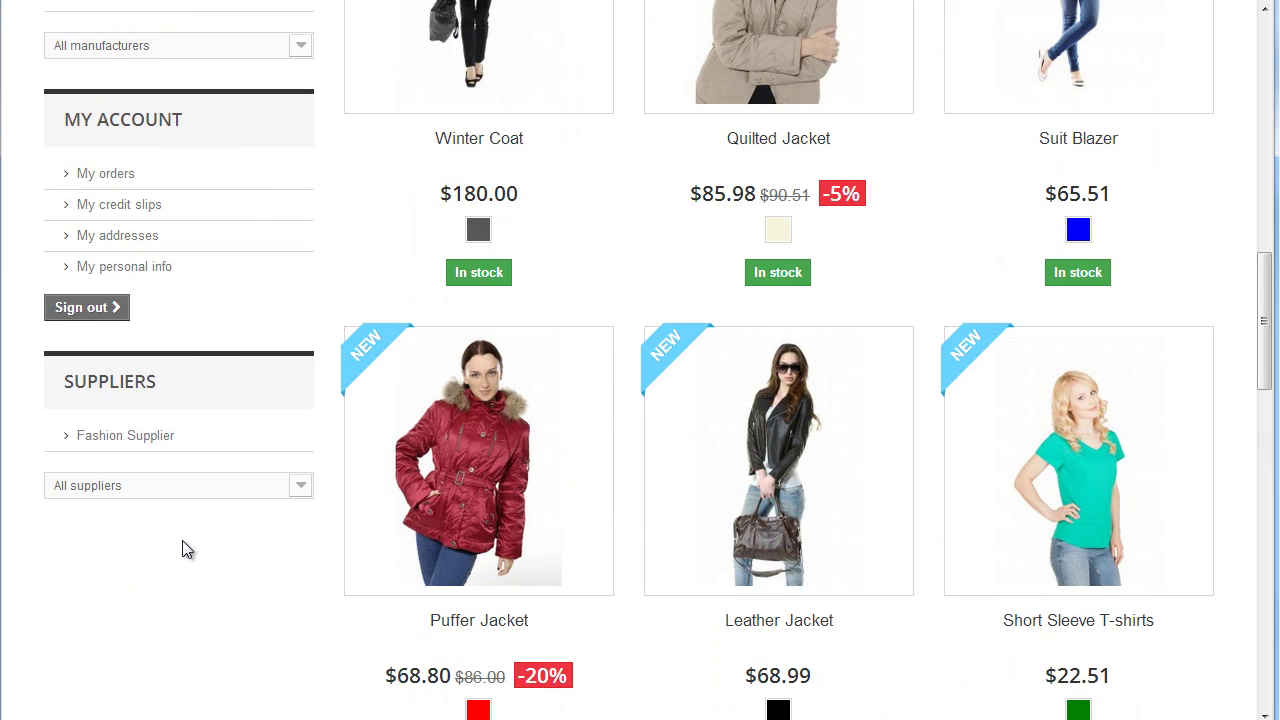
scroll(175, 565, "down", 1)
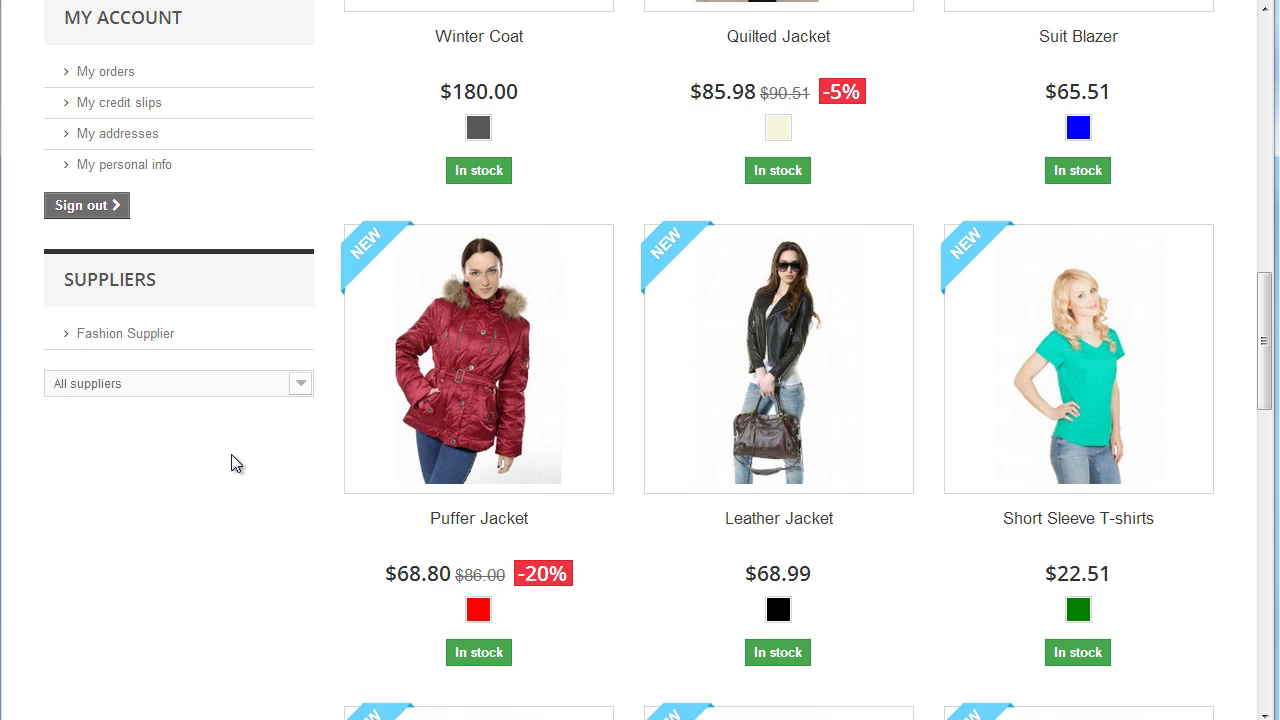
scroll(211, 504, "up", 3)
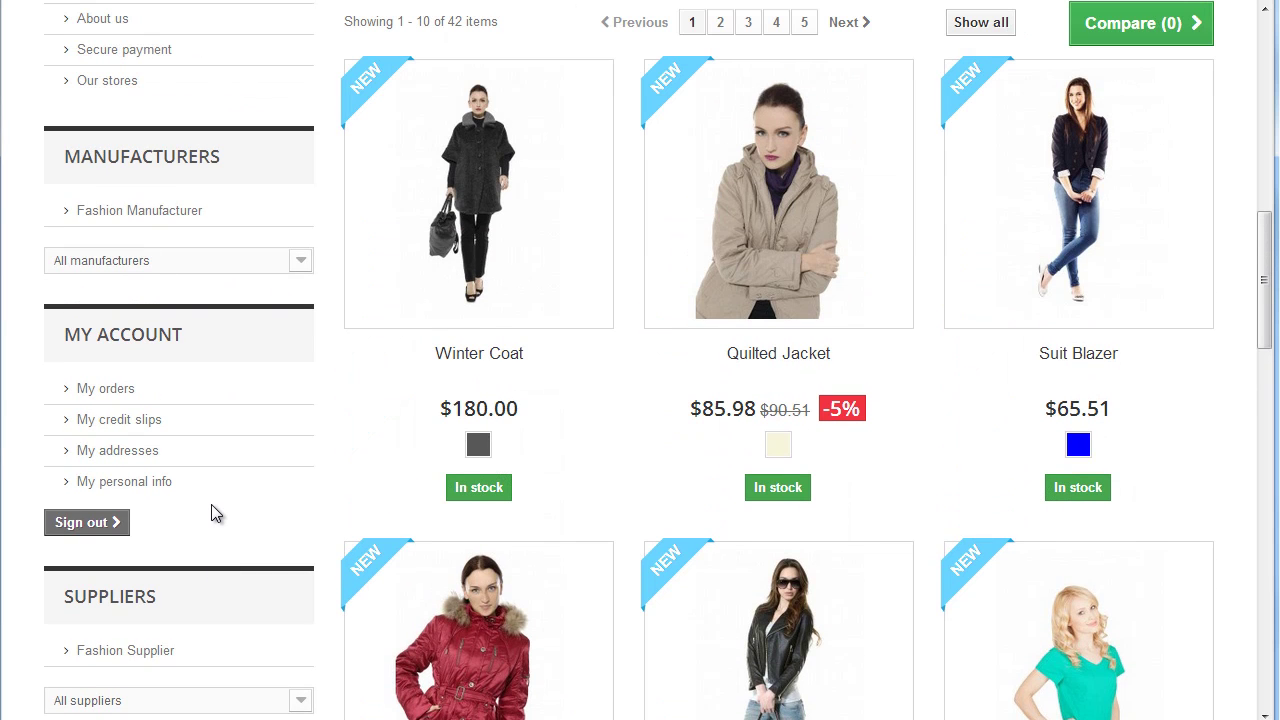
scroll(152, 200, "down", 5)
scroll(174, 355, "up", 11)
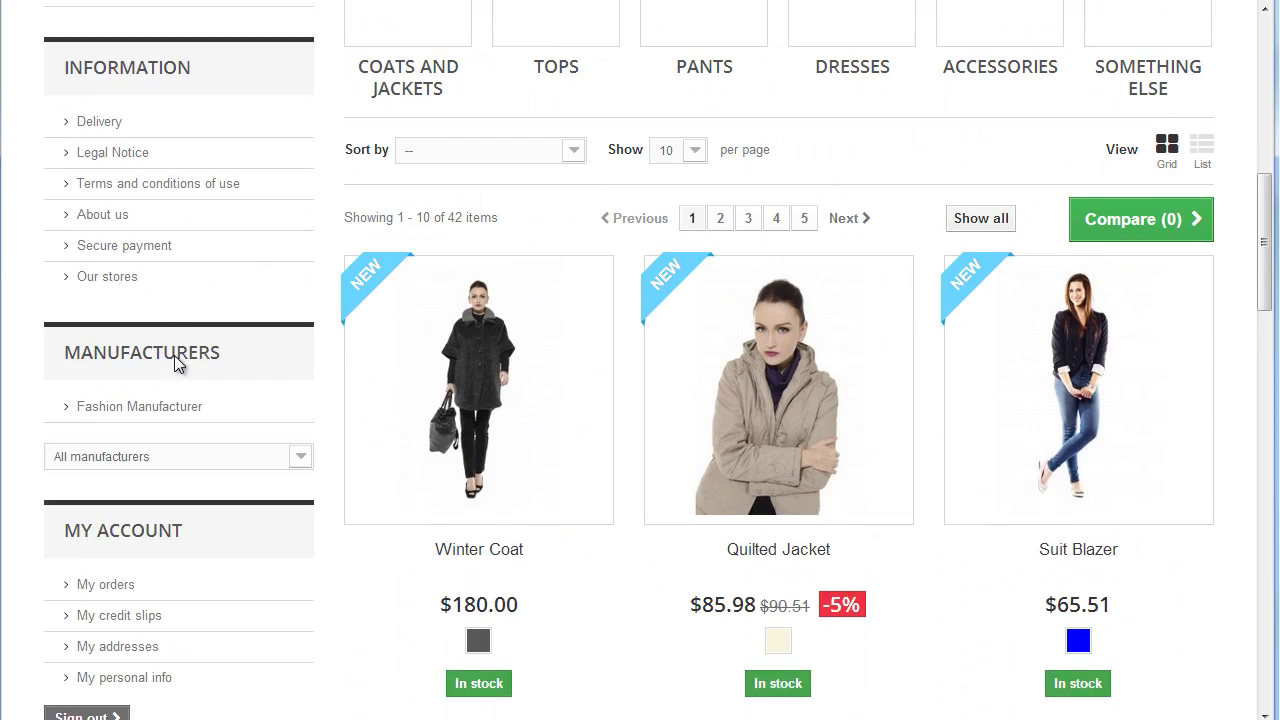
scroll(255, 260, "up", 3)
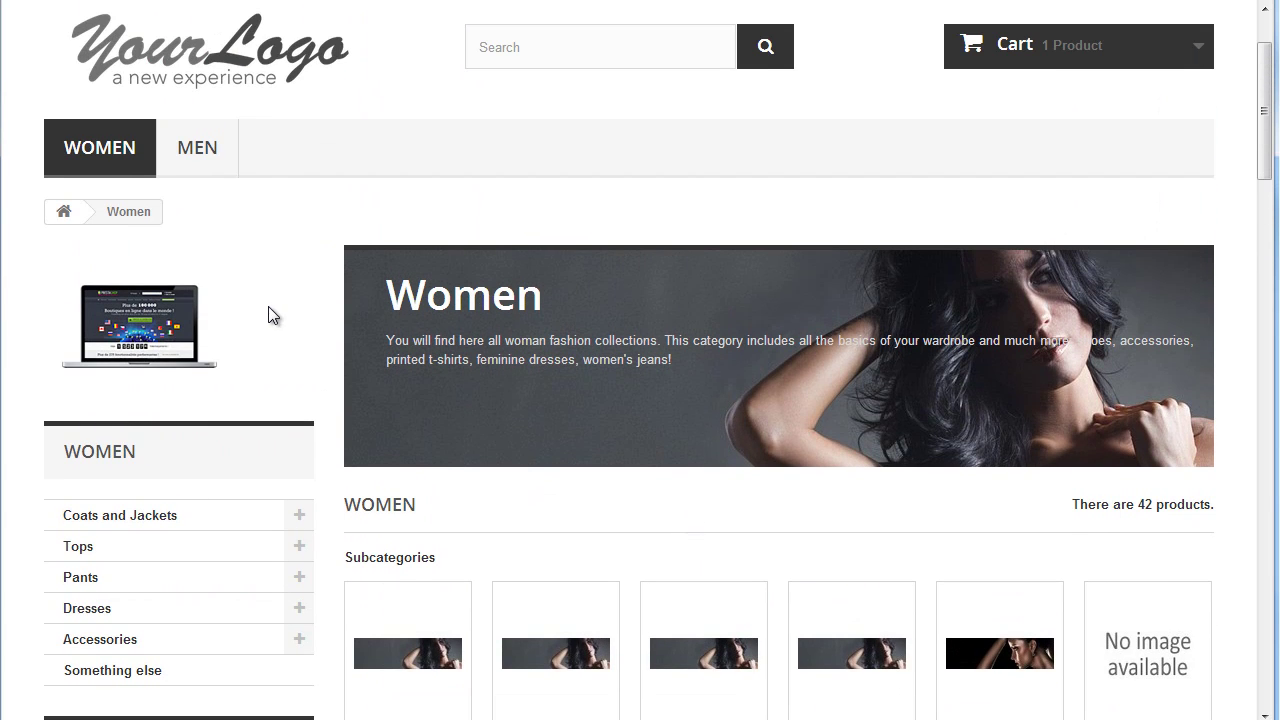
scroll(698, 218, "down", 1)
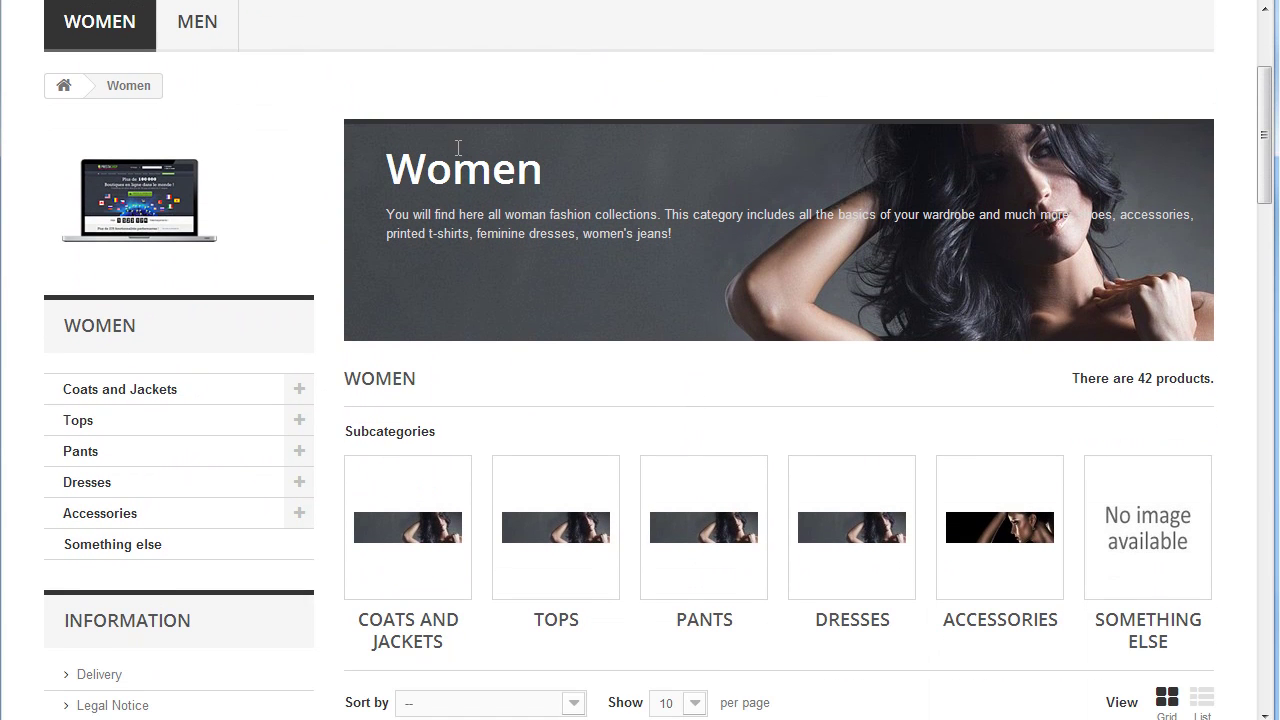
scroll(427, 163, "down", 3)
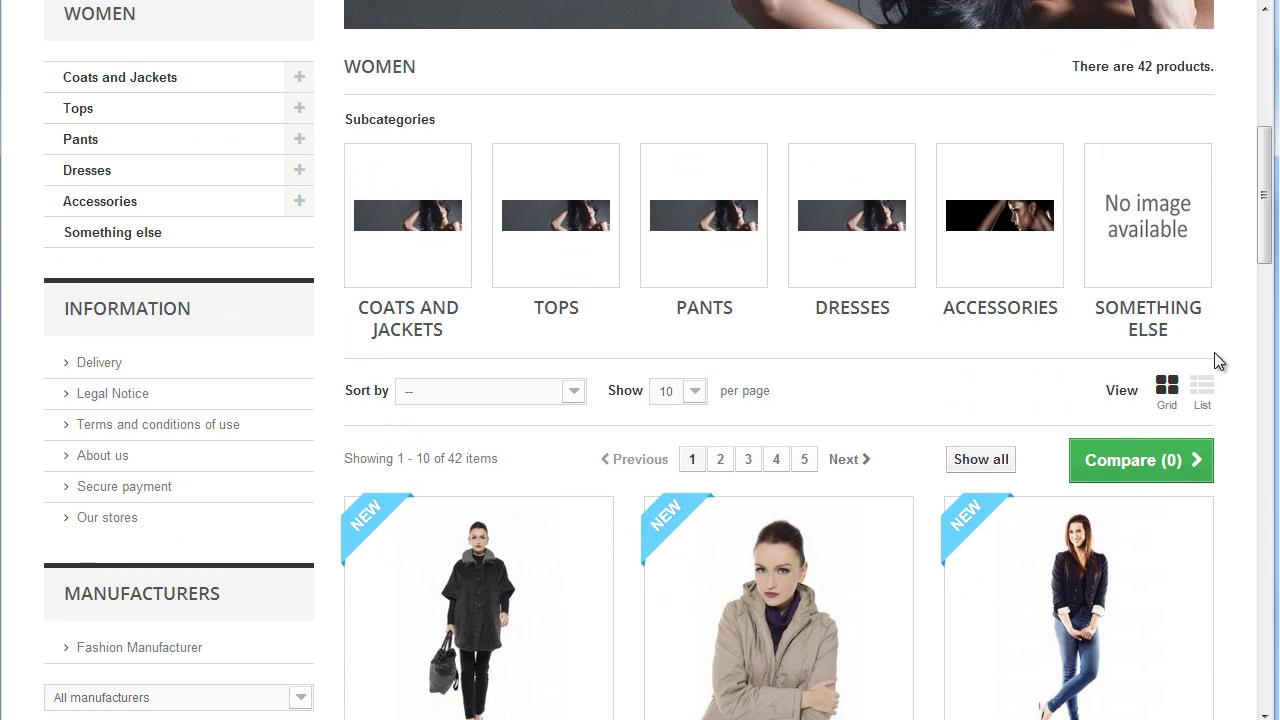
- Try the Women category's List and Grid views, and examine its product cards, including the options shown on the Quilted Jacket
left_click(1202, 388)
left_click(1166, 388)
scroll(758, 443, "down", 3)
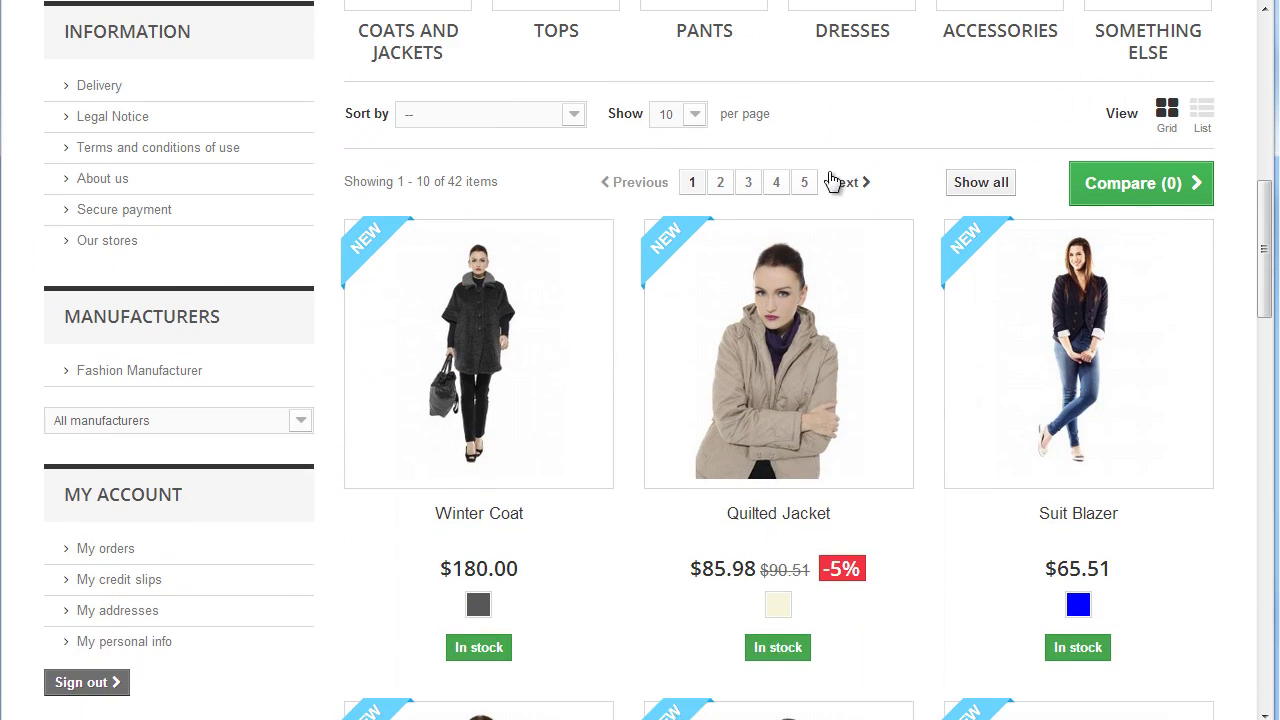
mouse_move(738, 385)
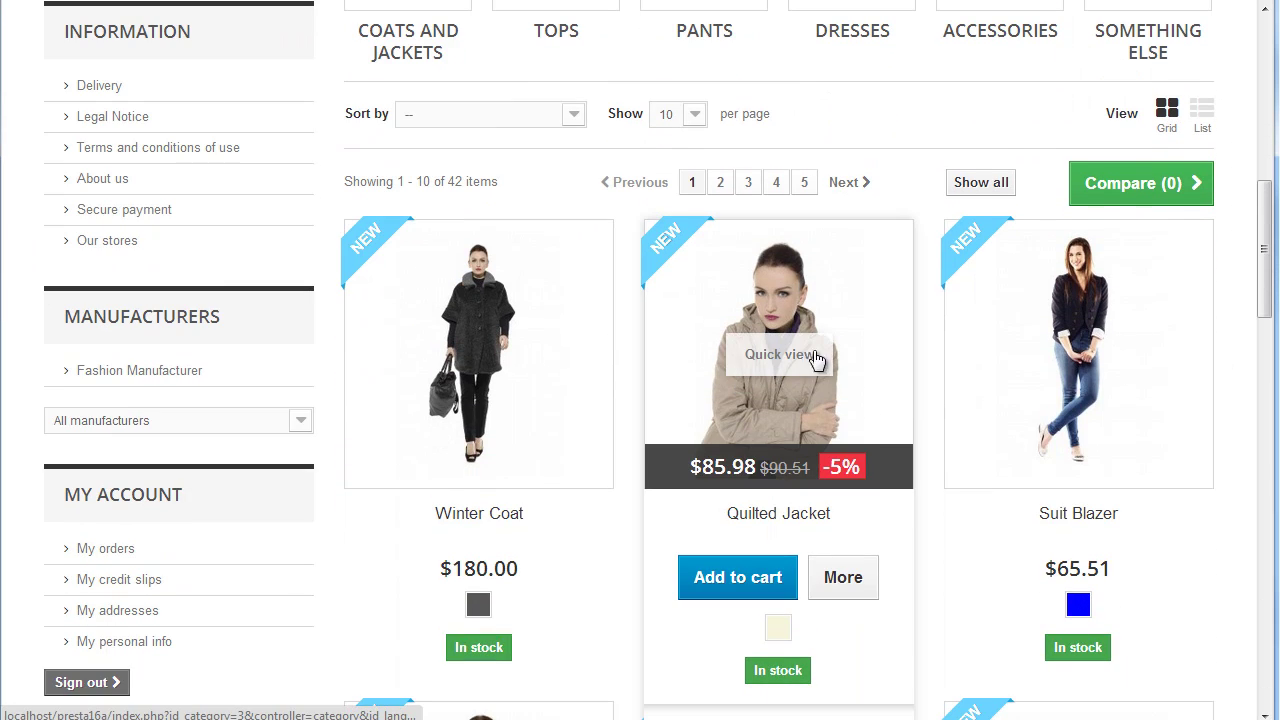
scroll(772, 352, "down", 1)
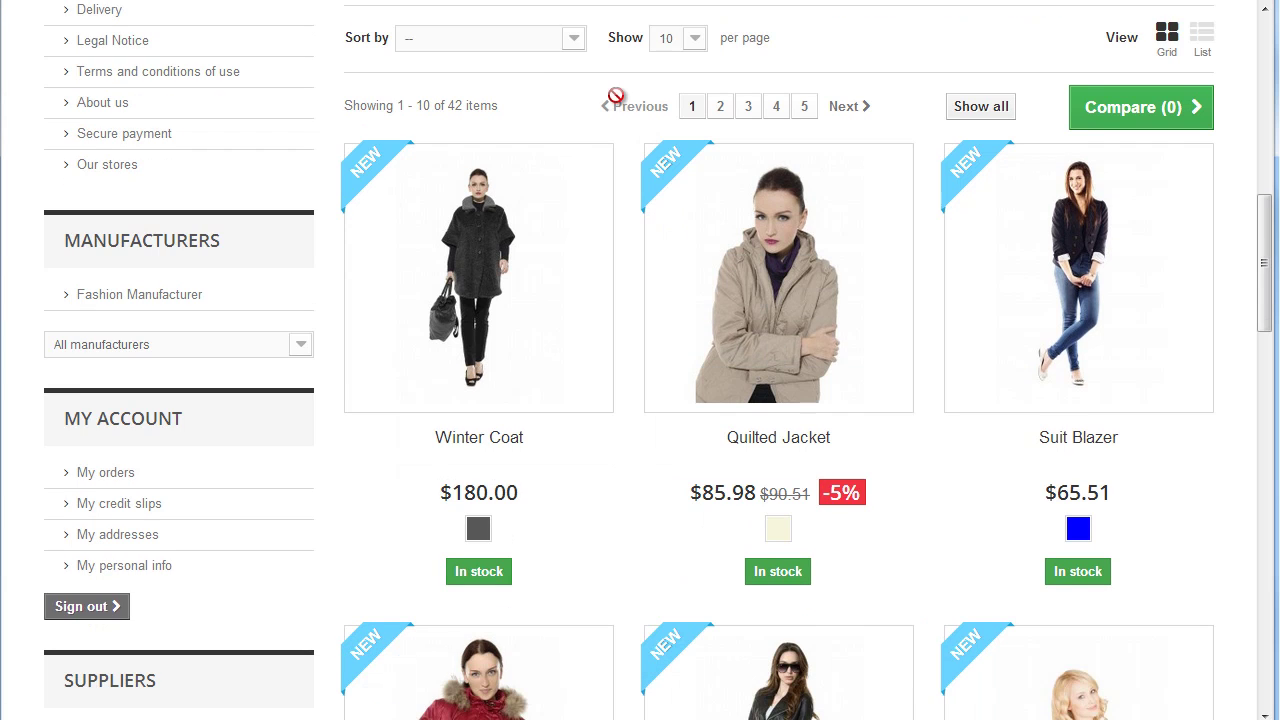
scroll(742, 290, "down", 2)
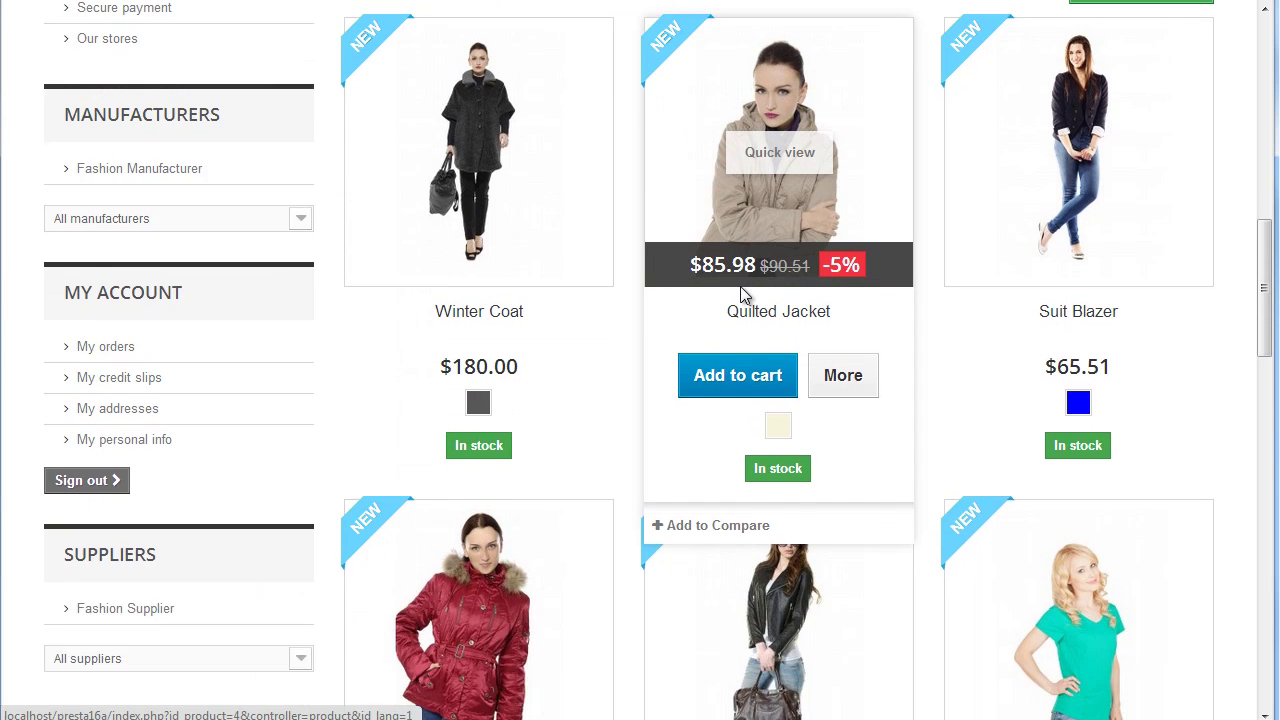
scroll(740, 292, "down", 12)
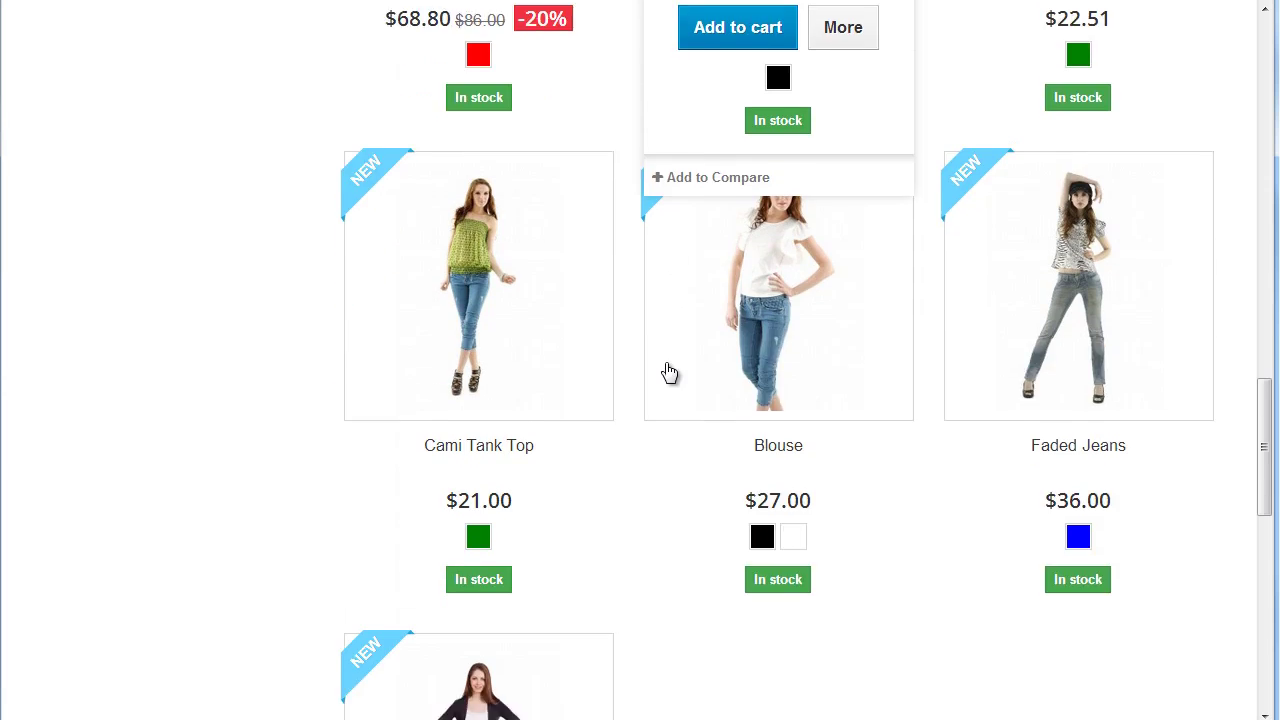
scroll(657, 376, "down", 5)
scroll(657, 376, "up", 20)
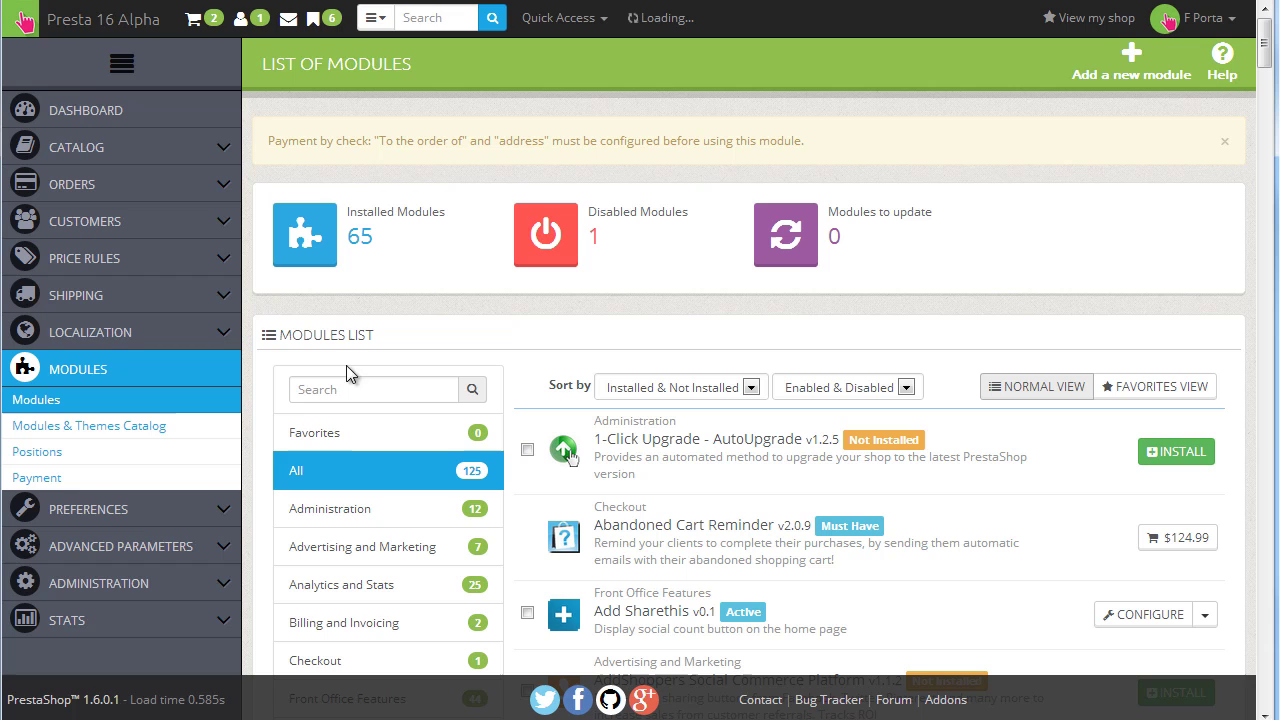
- Find the Theme configurator by searching the back office modules for "theme", and launch the Live configurator from its configuration page
left_click(344, 388)
type("theme")
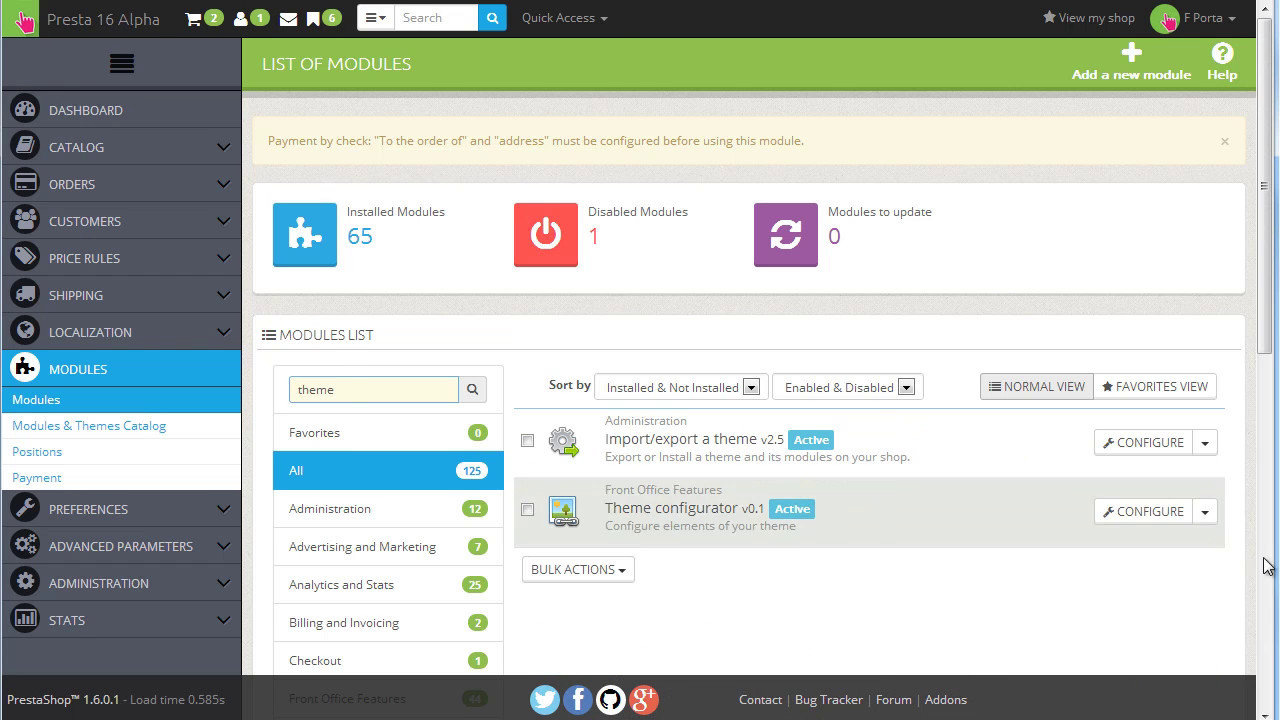
left_click(1144, 511)
scroll(846, 343, "down", 5)
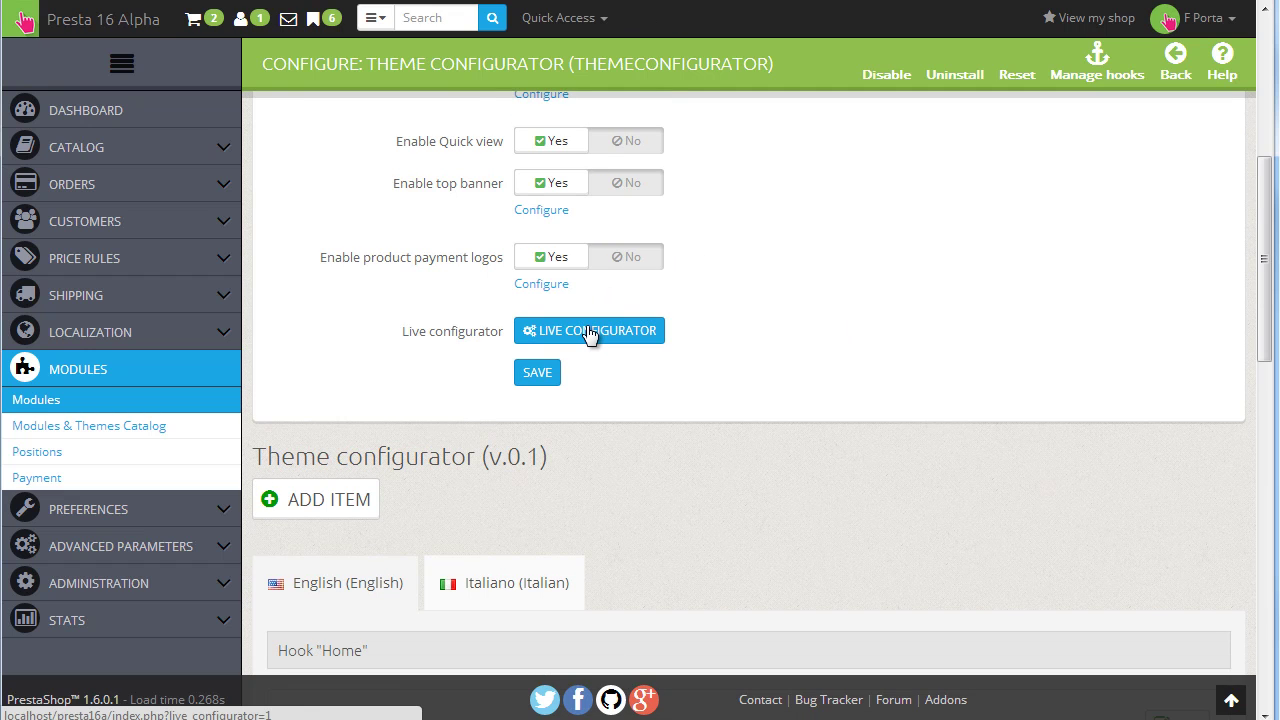
left_click(590, 334)
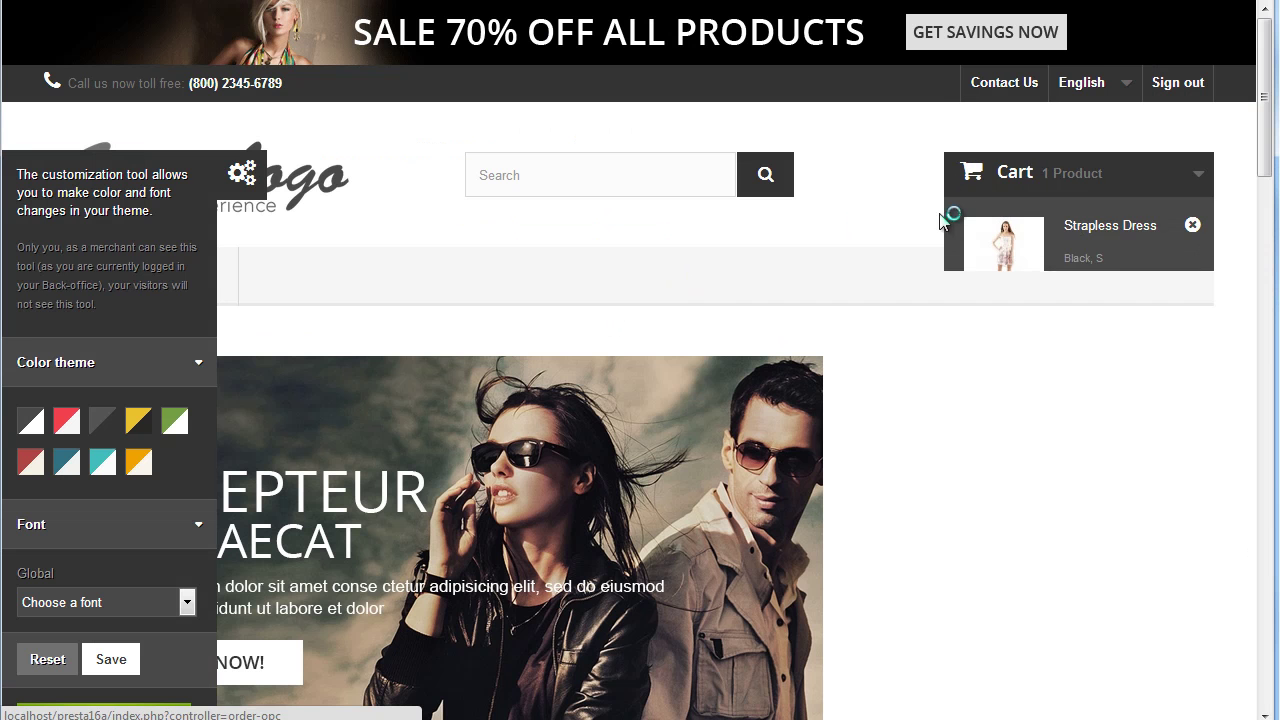
- Examine the storefront's home page together with the customization tool's color theme and font options
scroll(655, 235, "down", 5)
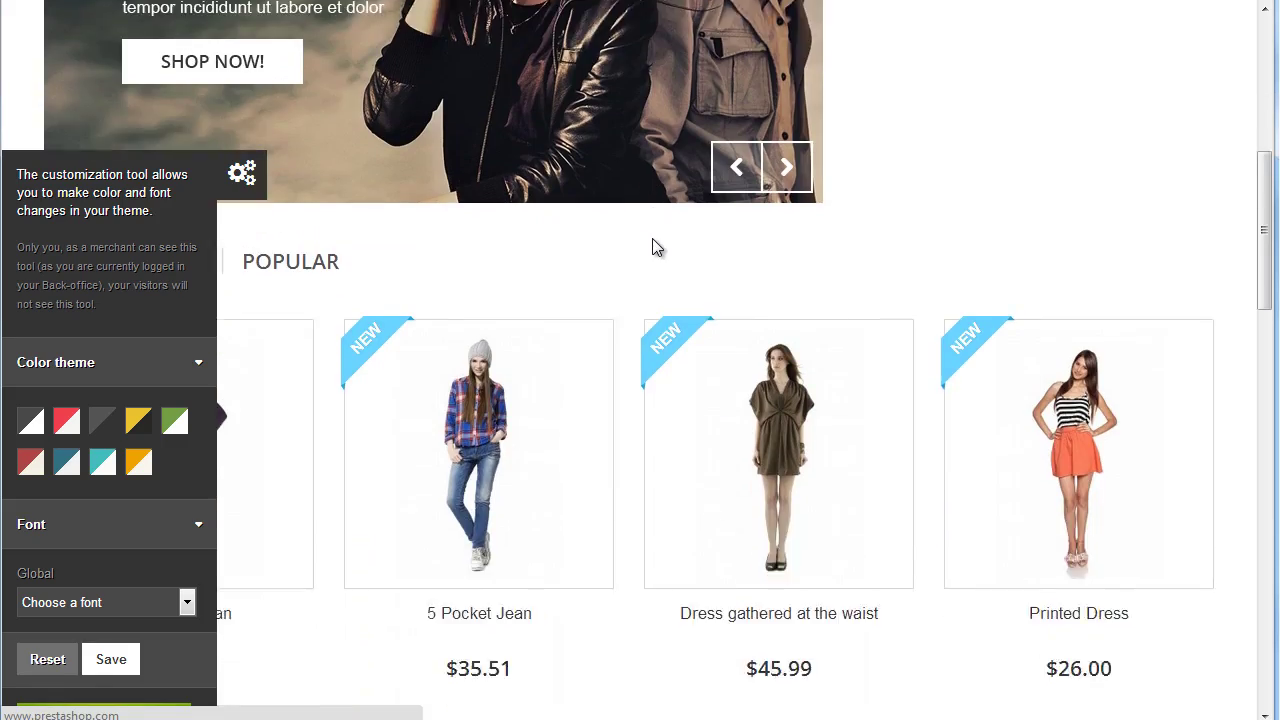
scroll(648, 268, "up", 3)
scroll(354, 211, "down", 5)
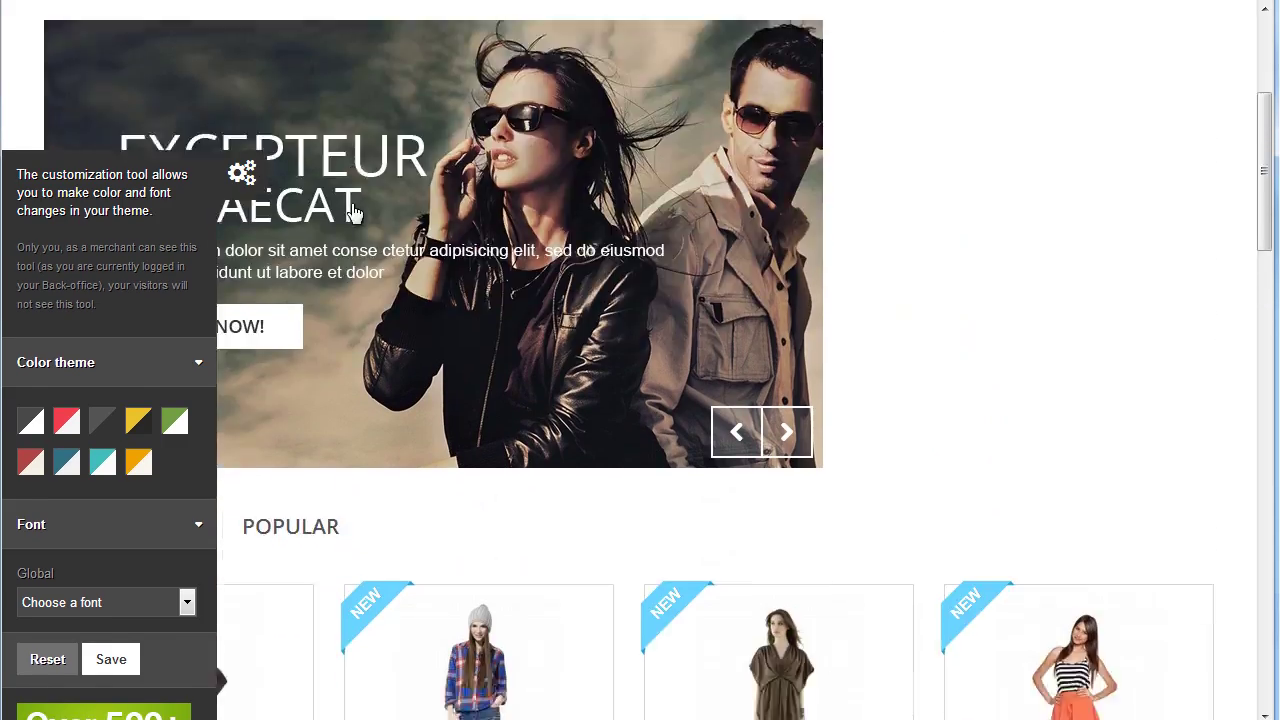
scroll(360, 226, "down", 6)
scroll(362, 342, "up", 10)
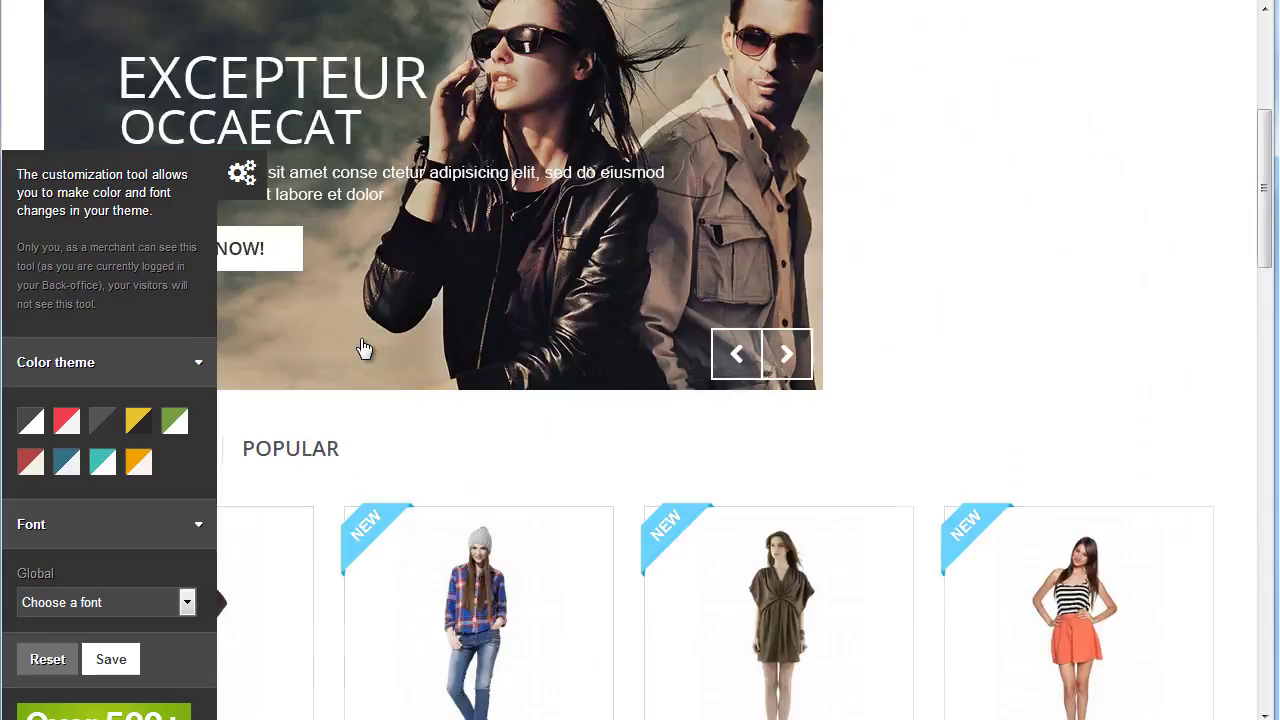
scroll(362, 344, "up", 2)
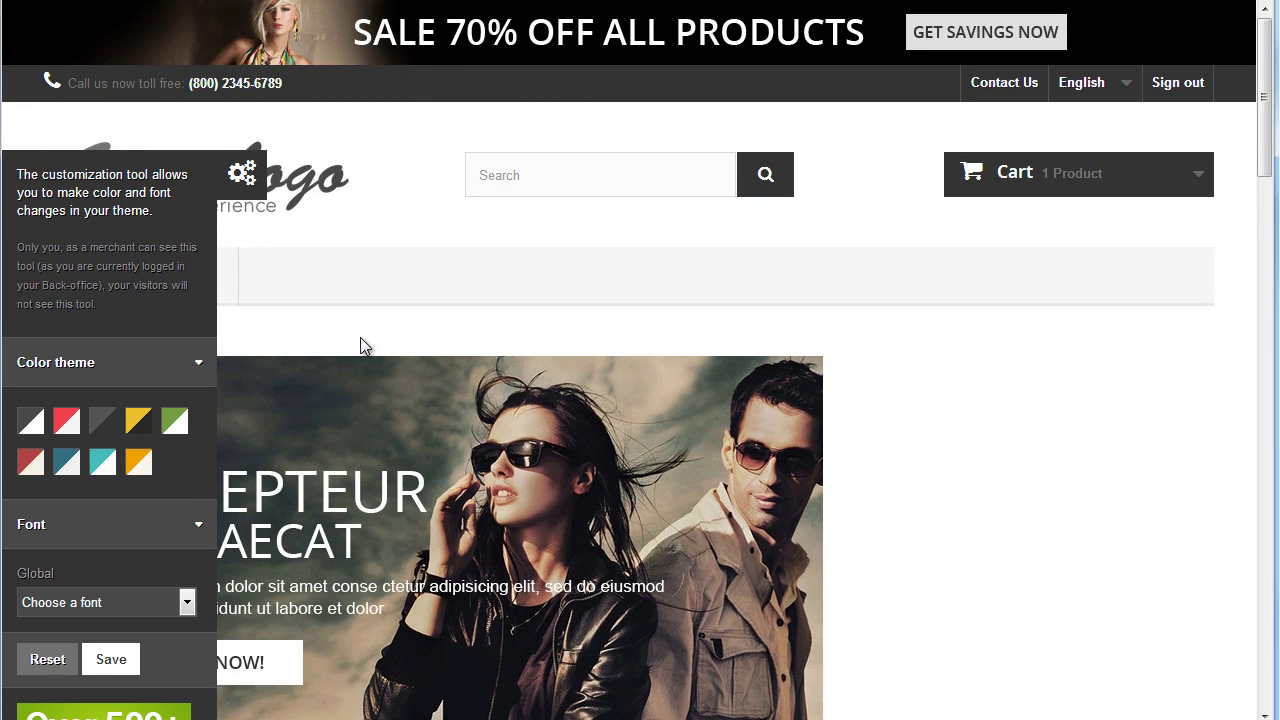
scroll(369, 266, "down", 2)
scroll(100, 421, "up", 2)
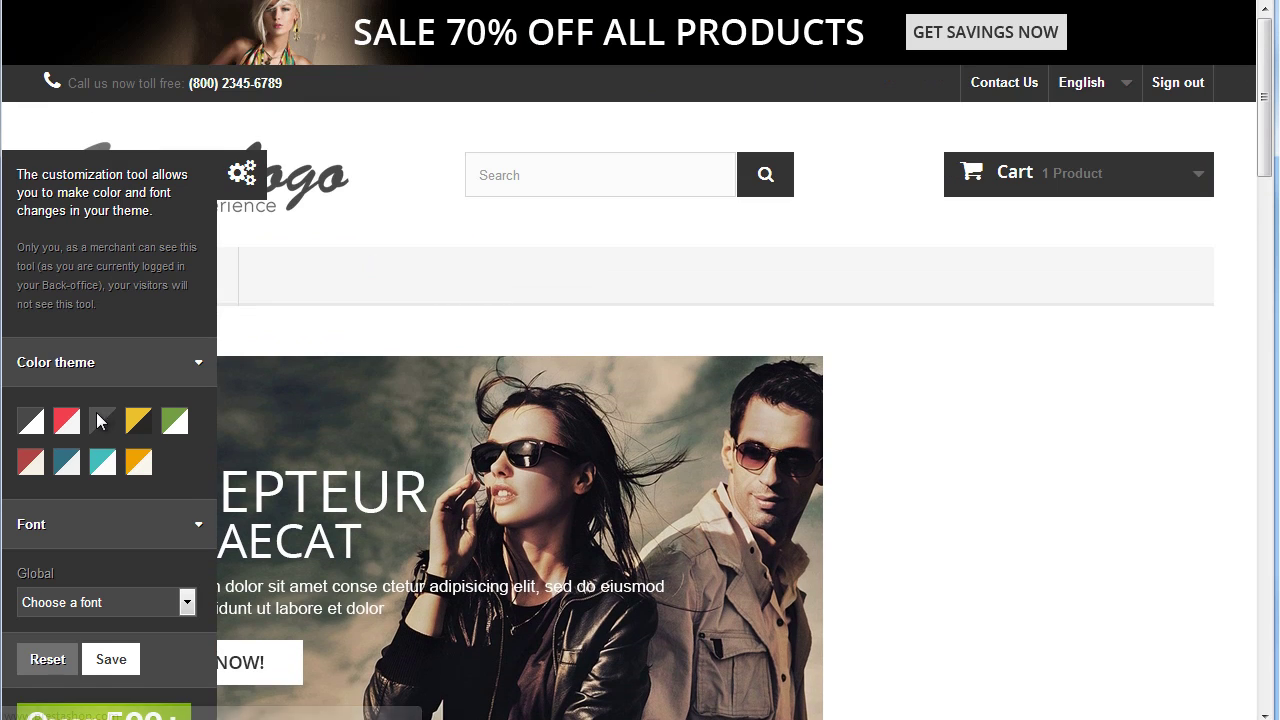
- Preview several color themes on the storefront, including red and white, orange and white, dark grey, and green and white
left_click(64, 422)
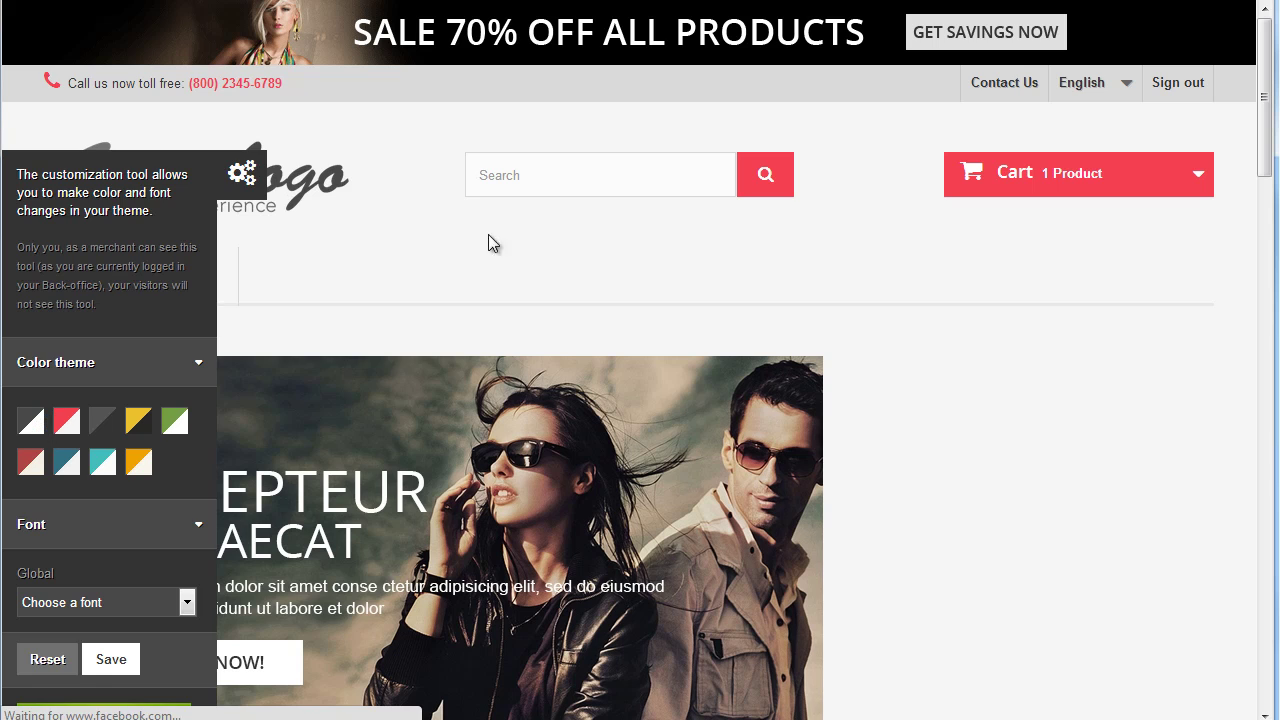
left_click(100, 468)
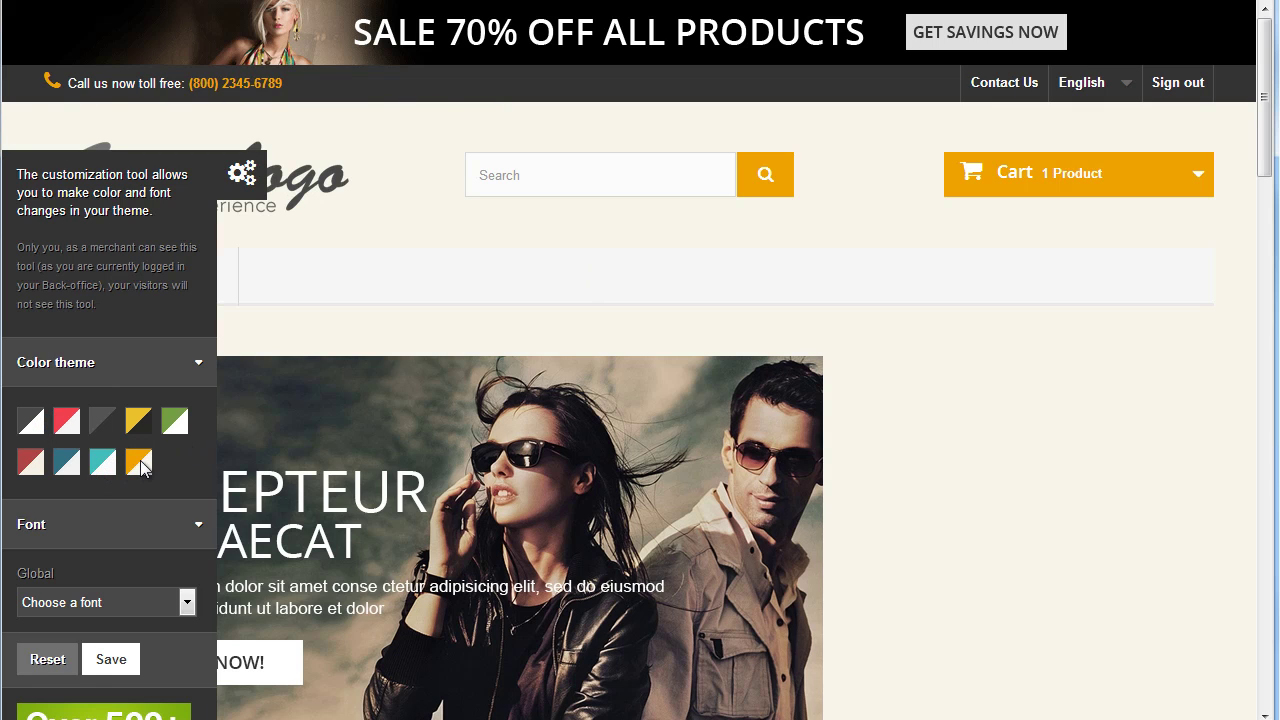
left_click(141, 464)
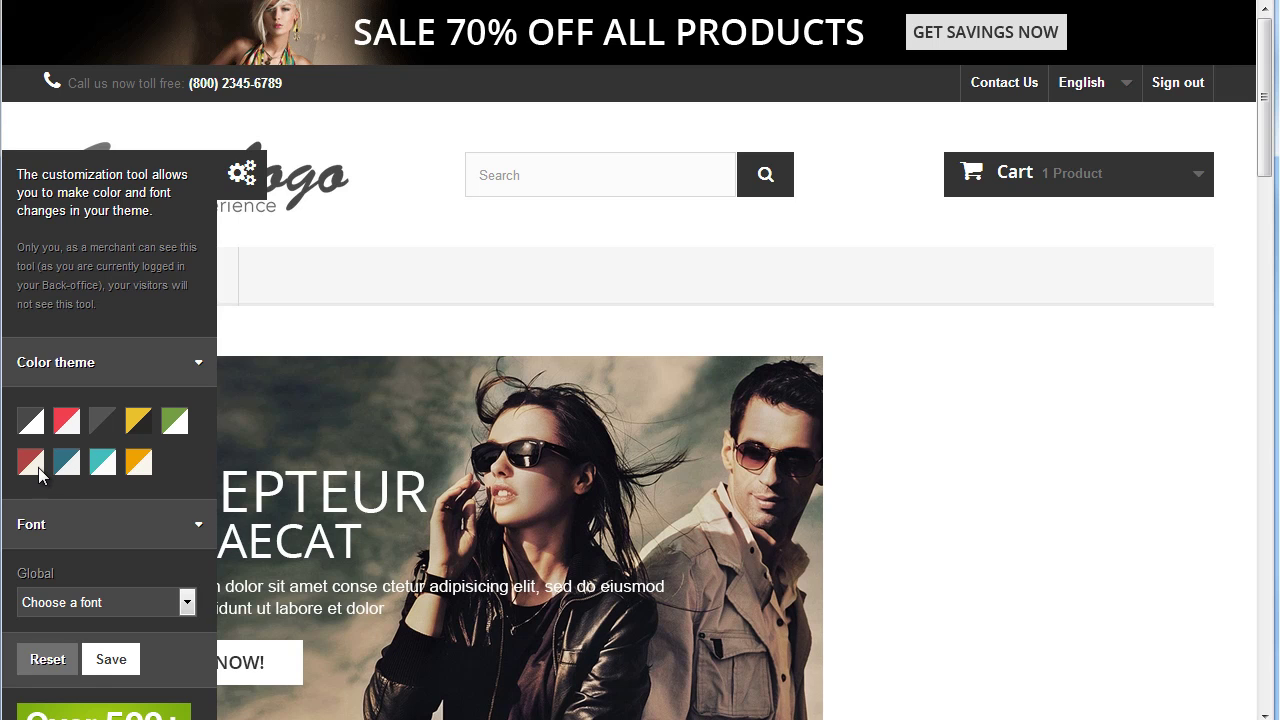
left_click(38, 467)
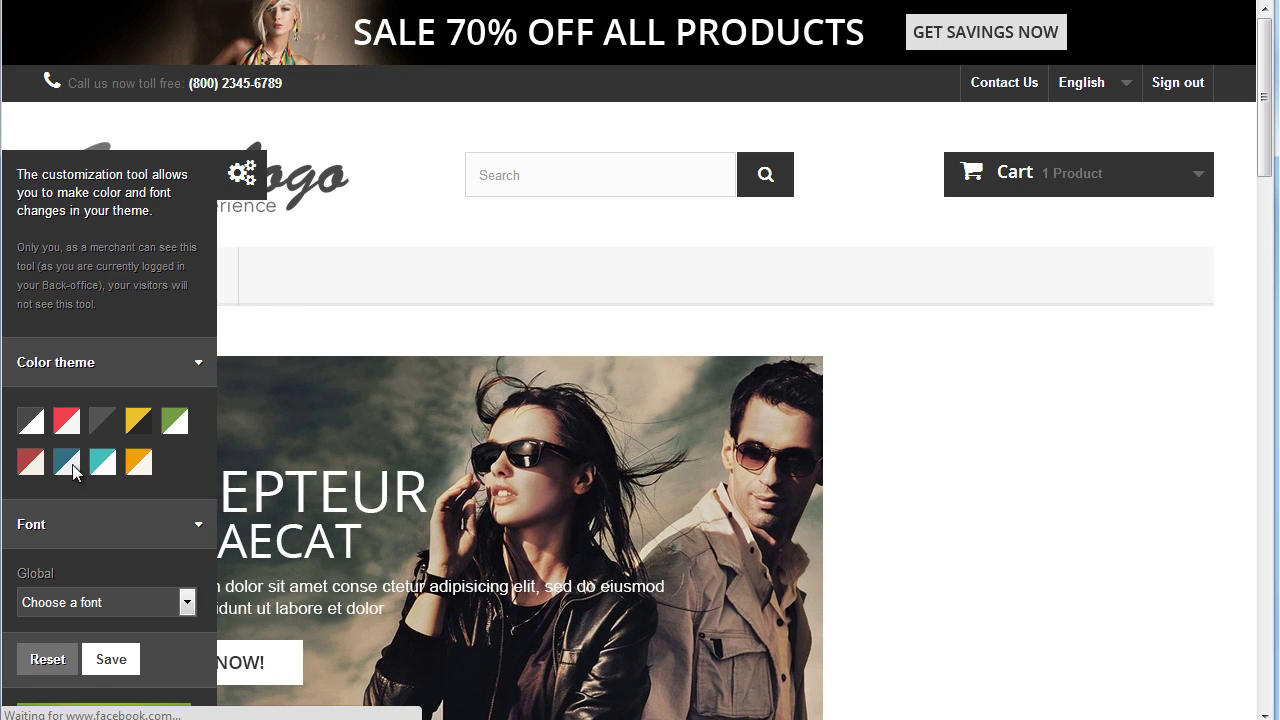
left_click(102, 426)
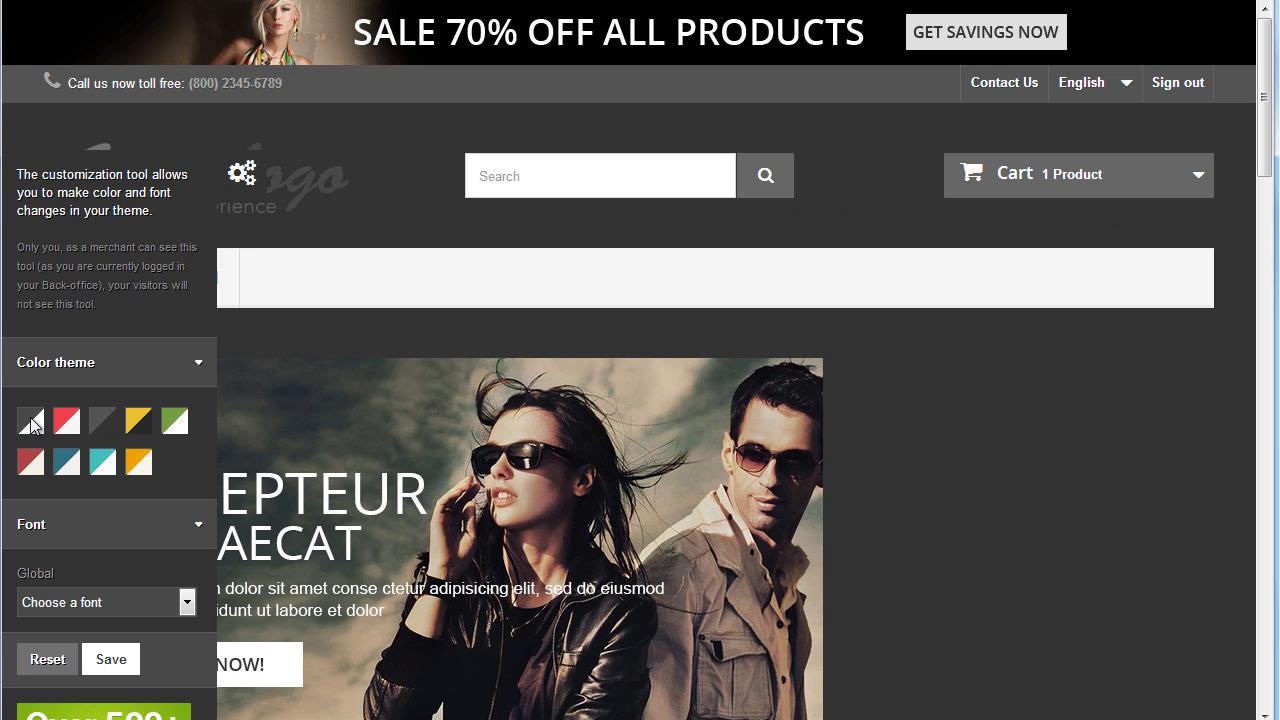
left_click(30, 424)
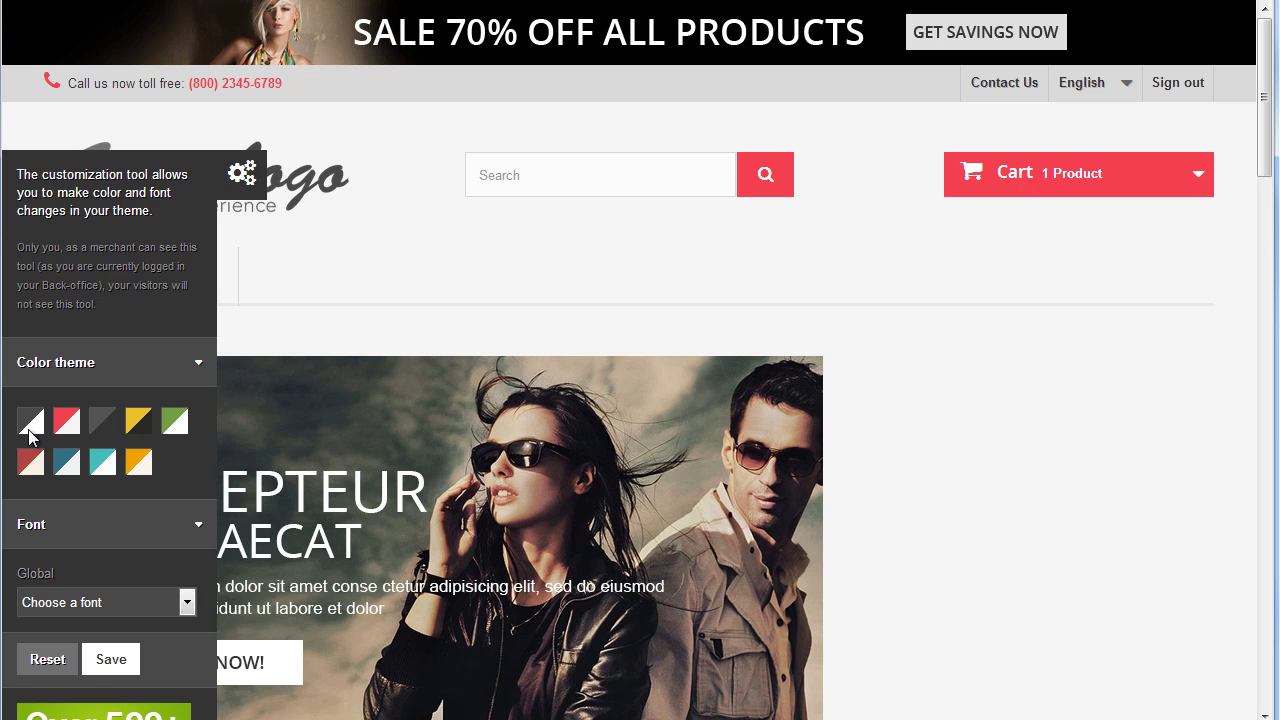
left_click(145, 465)
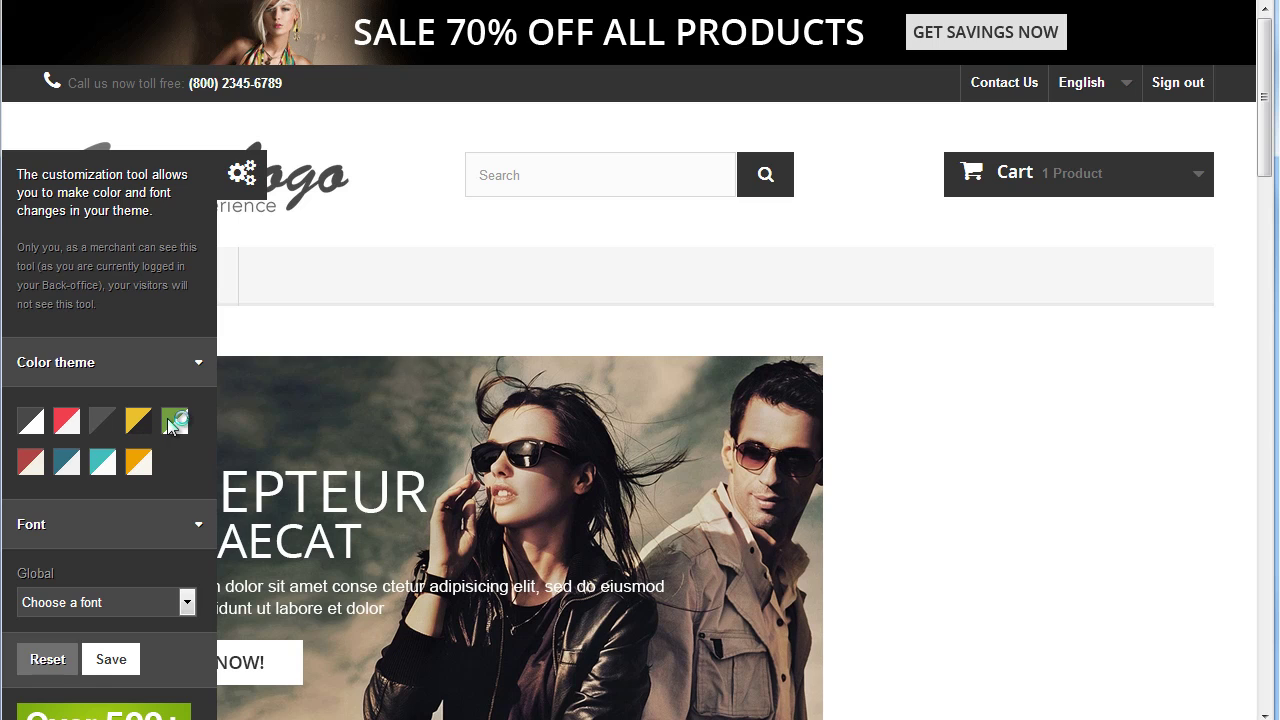
left_click(172, 422)
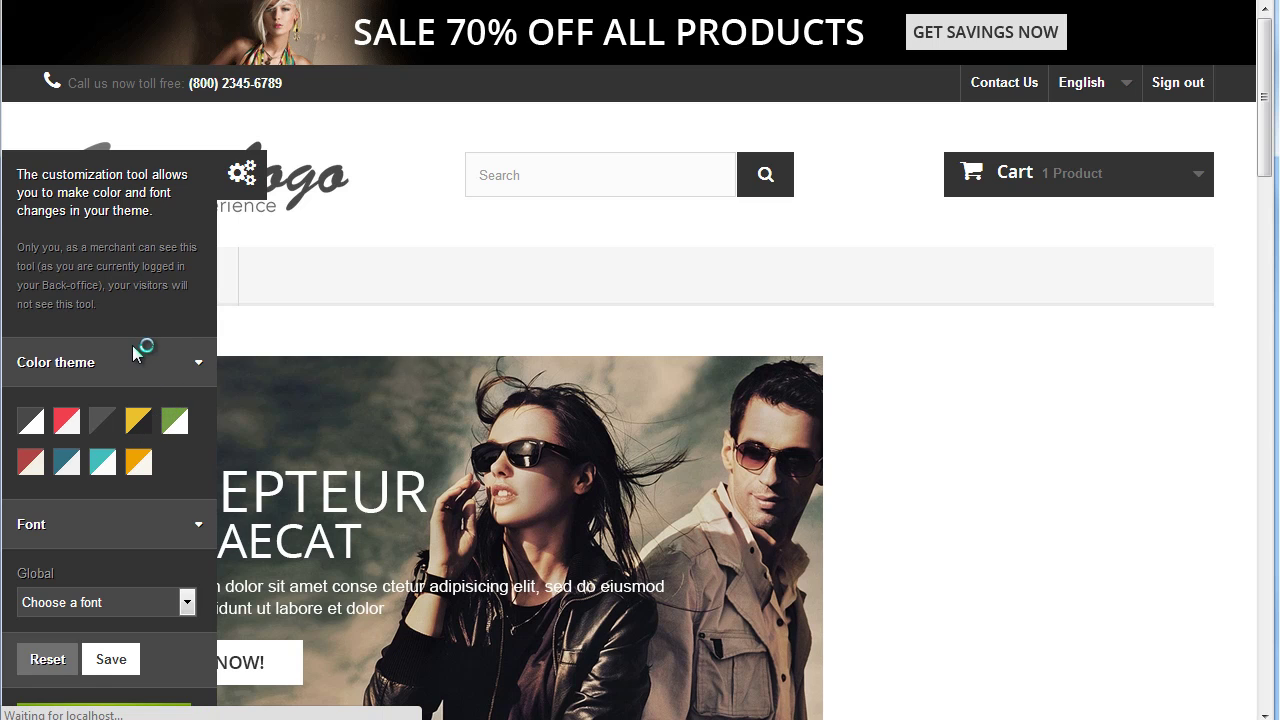
- Set the storefront's global font to "Times New Roman", Times, serif
scroll(131, 330, "down", 2)
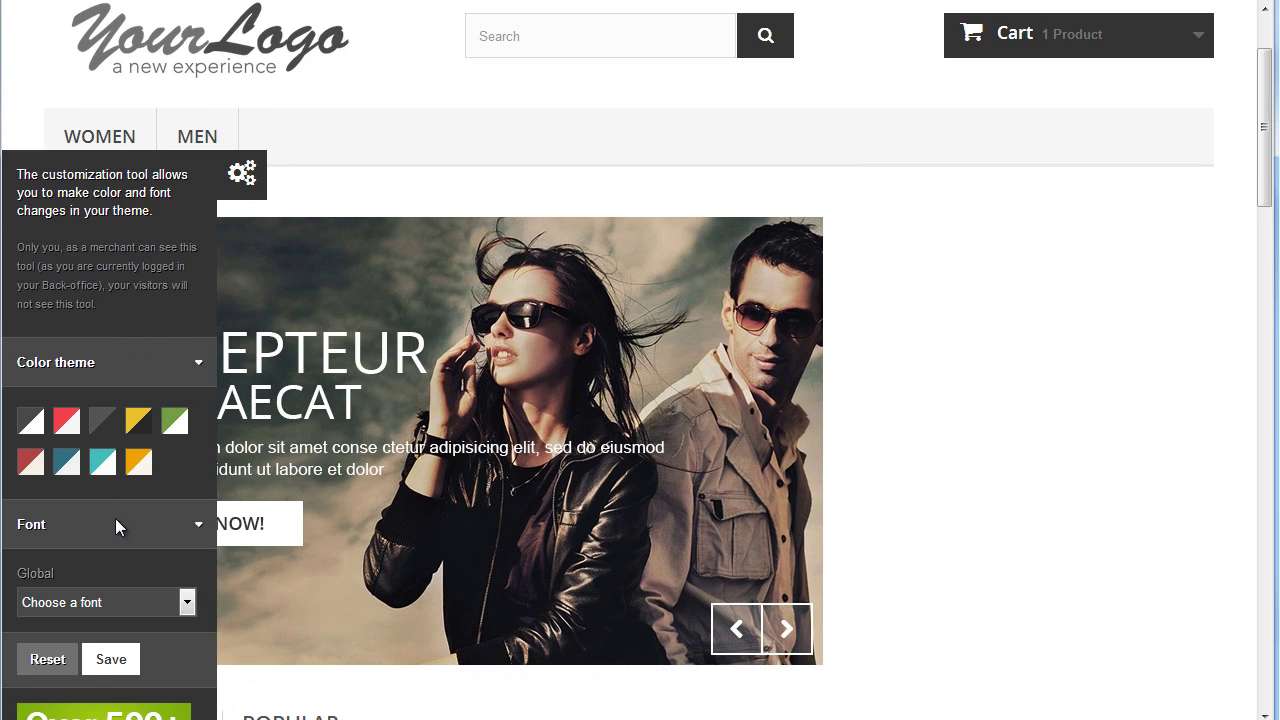
left_click(114, 603)
left_click(104, 675)
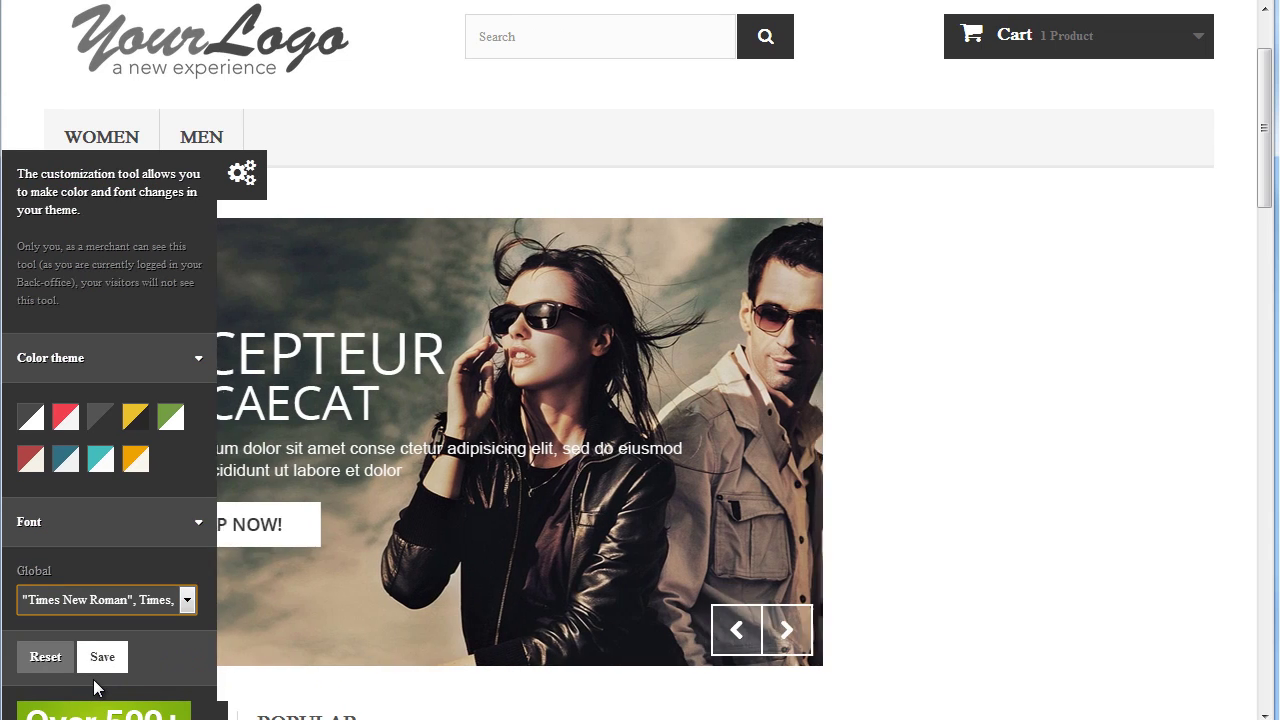
- Preview Impact, Charcoal, sans-serif as the global font, and set the font selection back to "Choose a font"
scroll(589, 369, "up", 2)
left_click(186, 600)
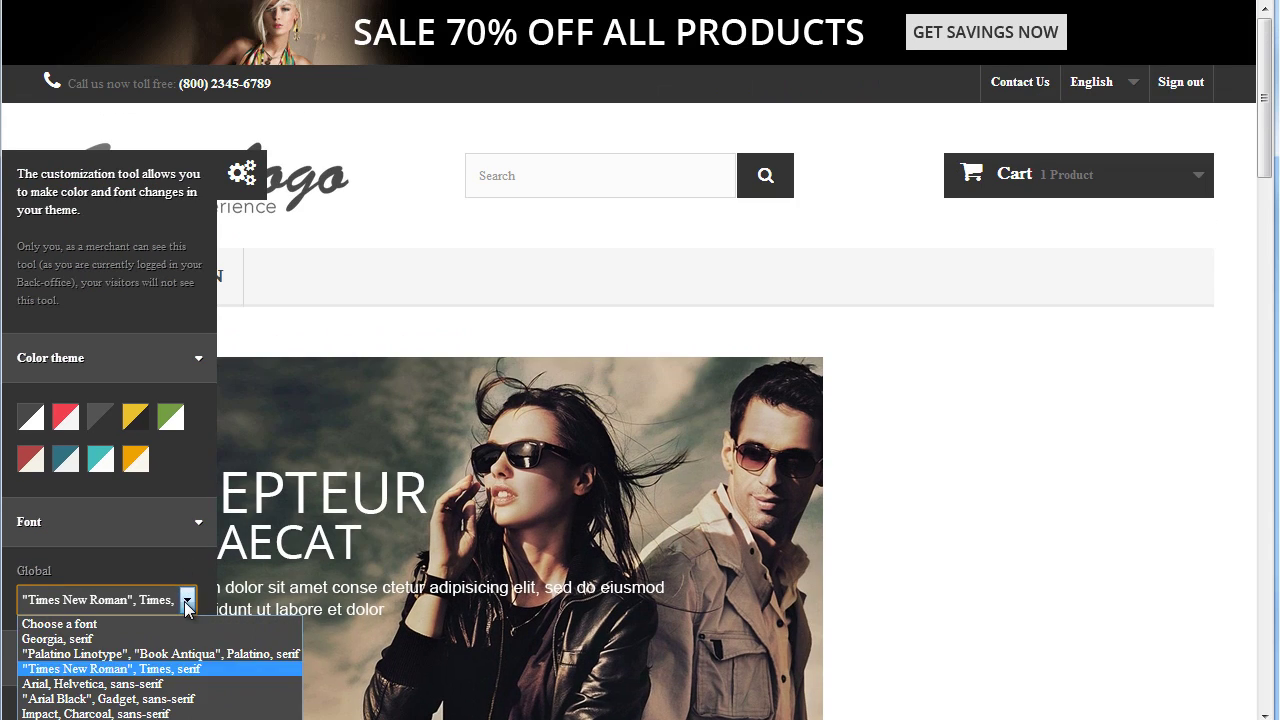
left_click(96, 713)
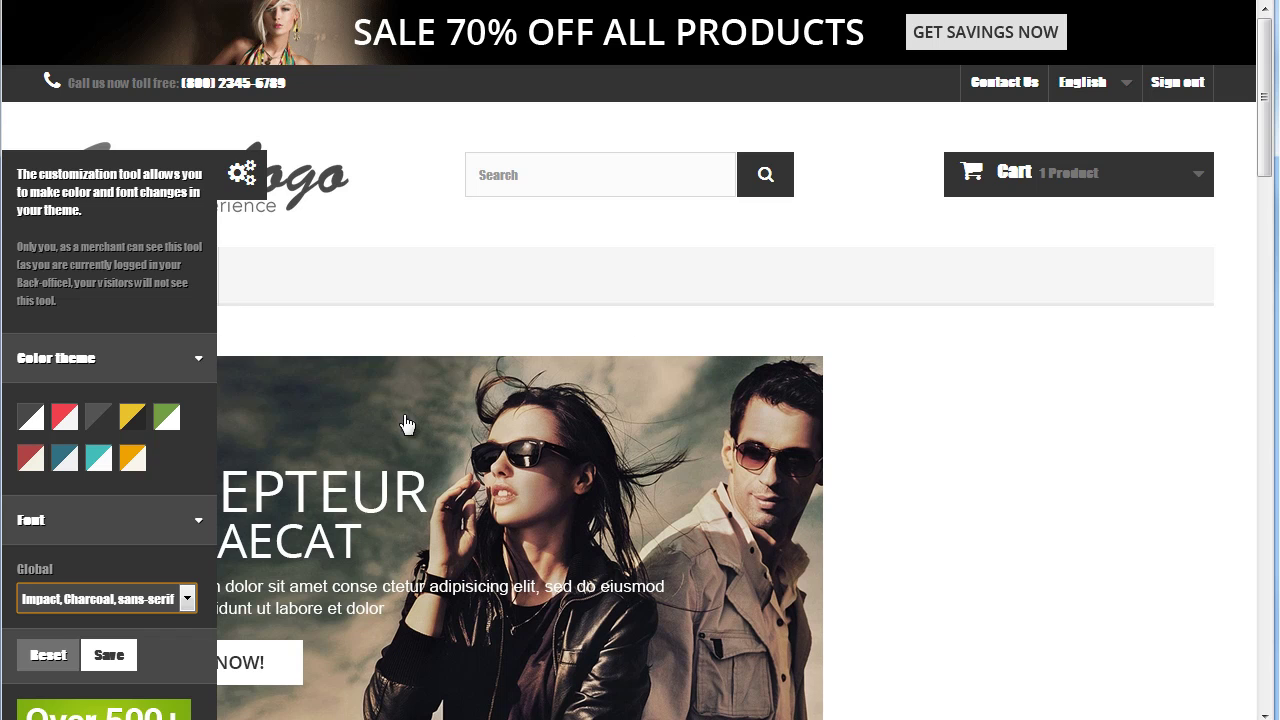
left_click(180, 598)
left_click(143, 627)
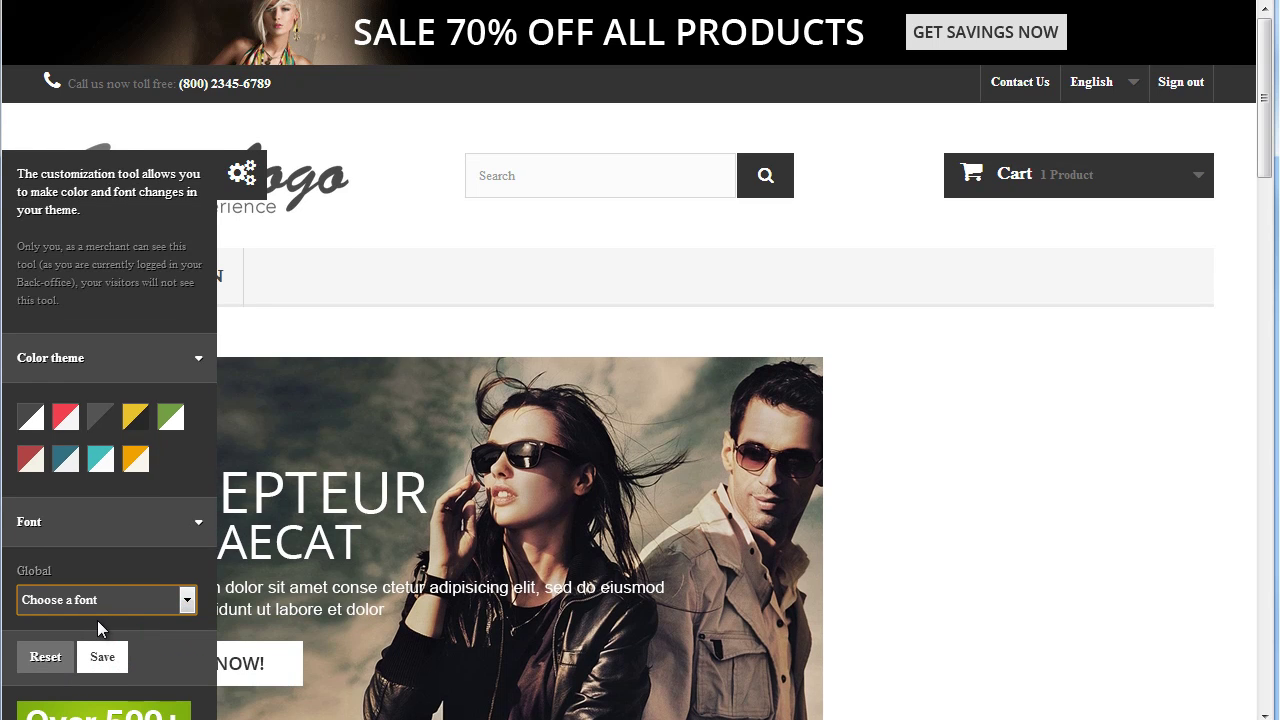
- Reset the storefront's color theme and font customizations
left_click(46, 658)
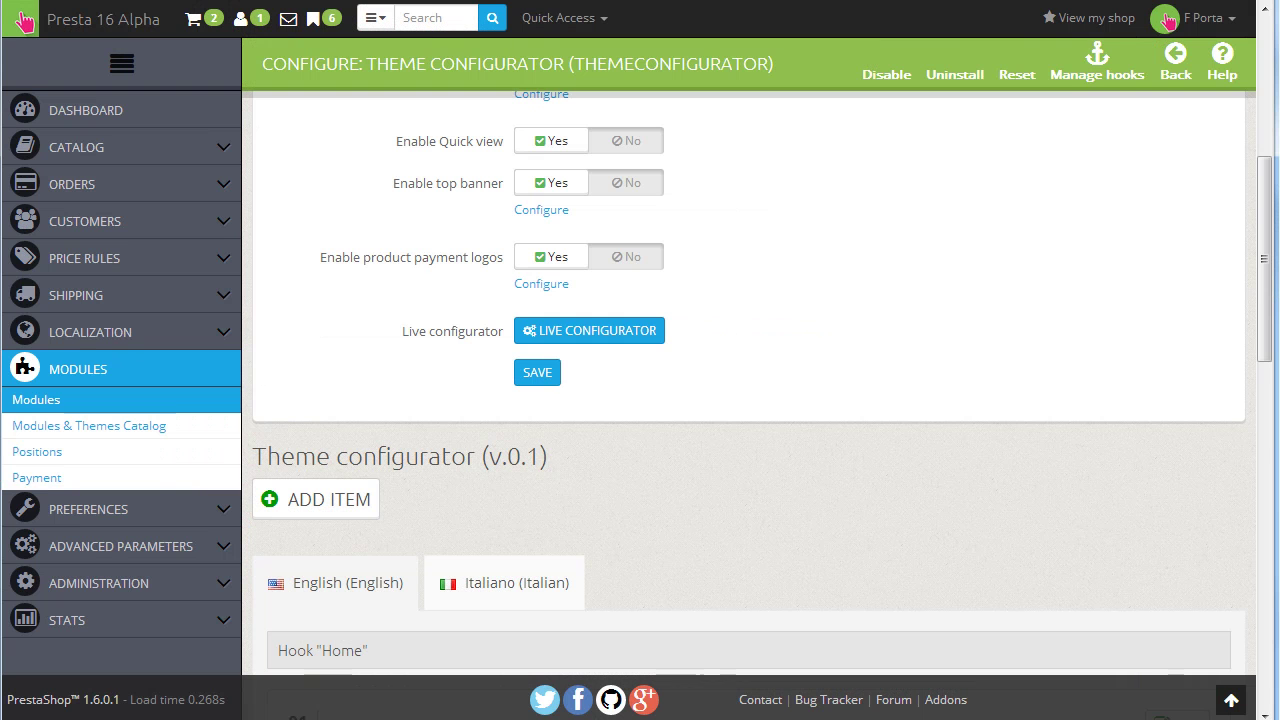
- Open the back office's list of modules and search it for "banner" to find the Banner block module
left_click(50, 402)
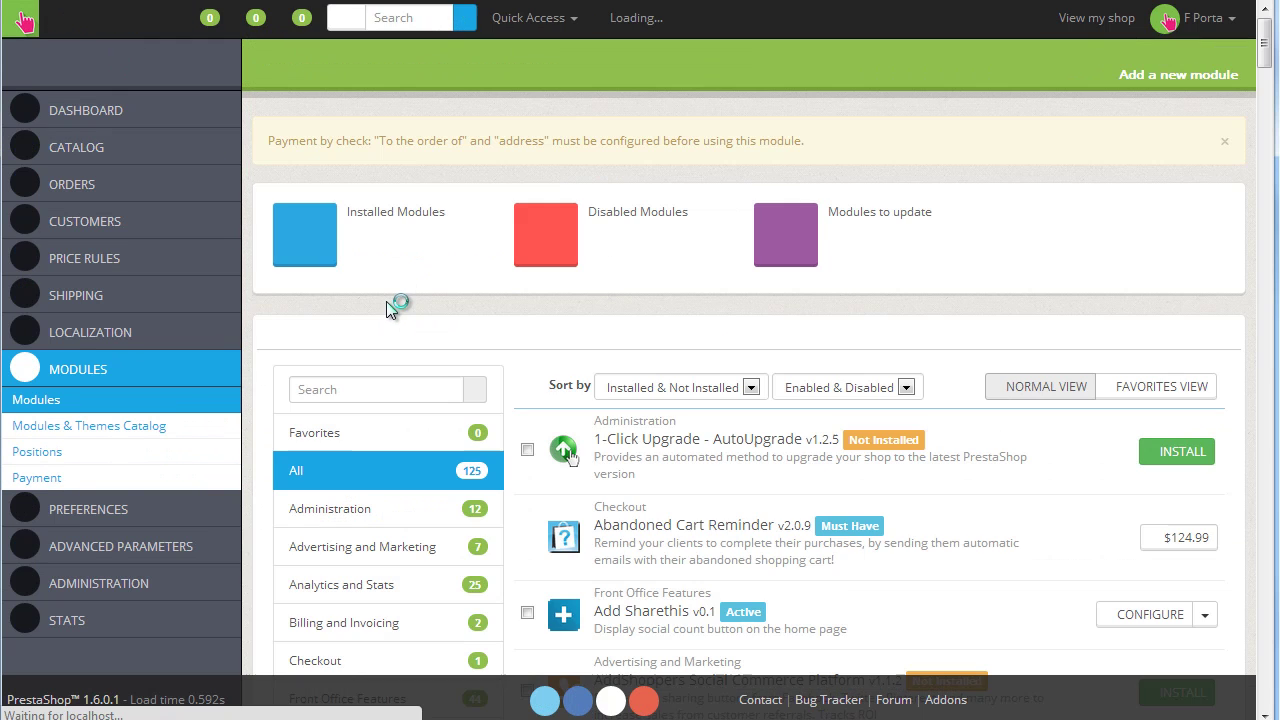
left_click(381, 378)
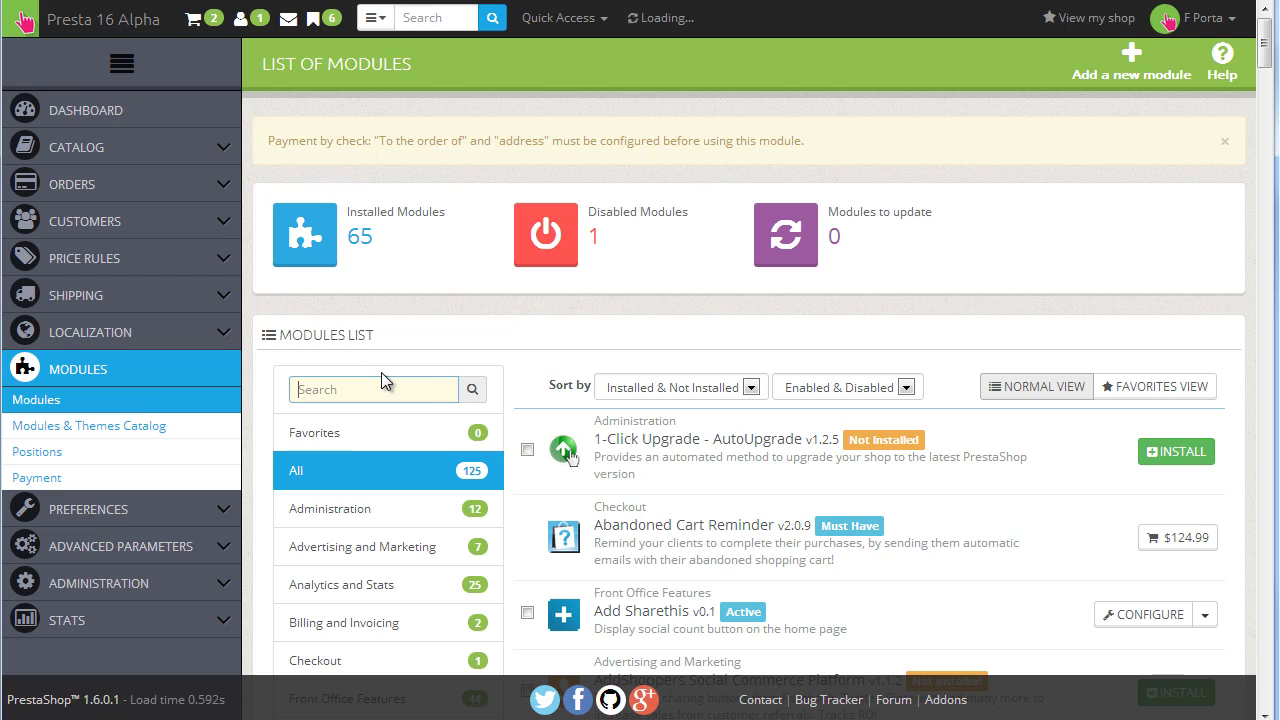
type("banner")
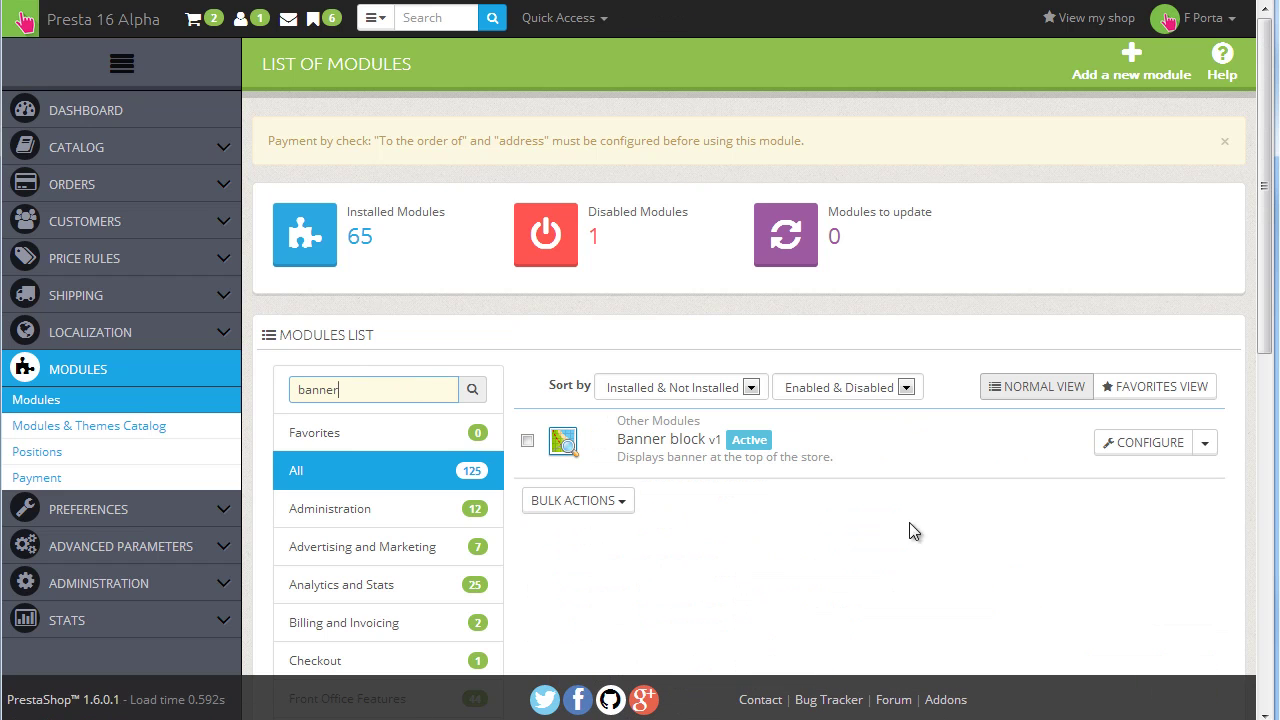
left_click(1176, 450)
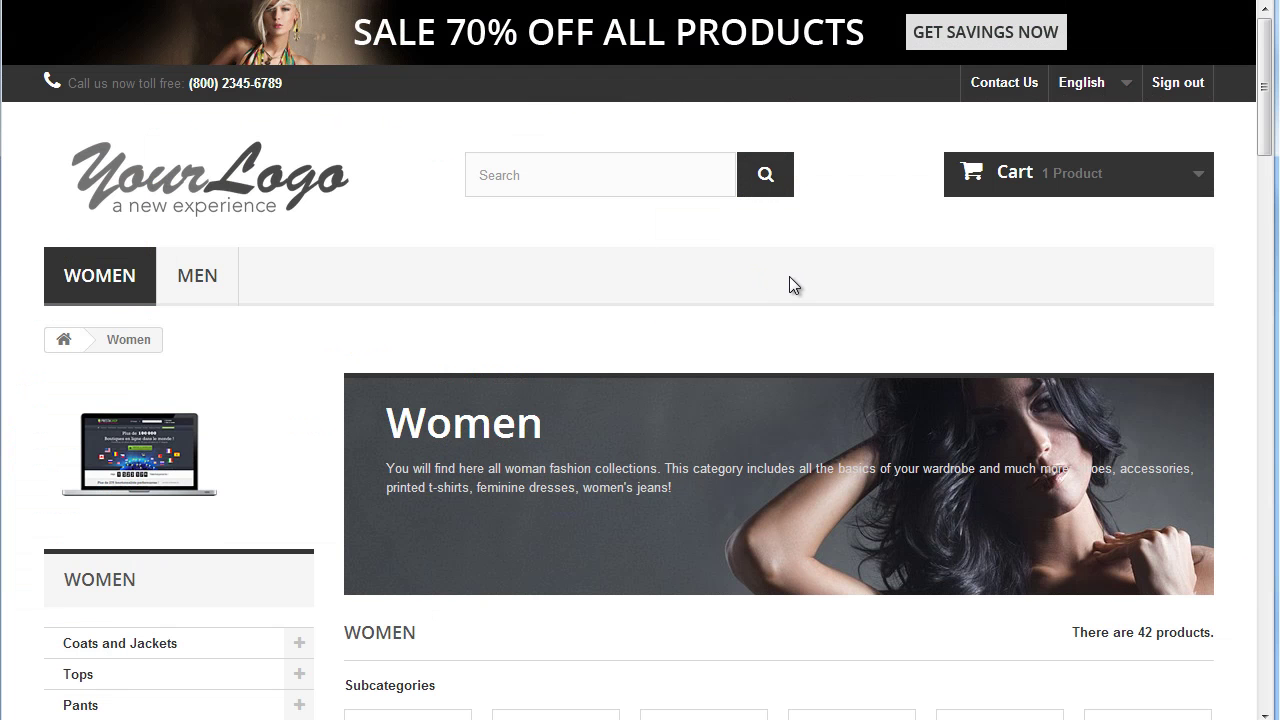
- Look over the storefront's Women category page and proceed to checkout with the Strapless Dress in the cart
scroll(791, 276, "down", 3)
scroll(669, 354, "up", 3)
mouse_move(1040, 172)
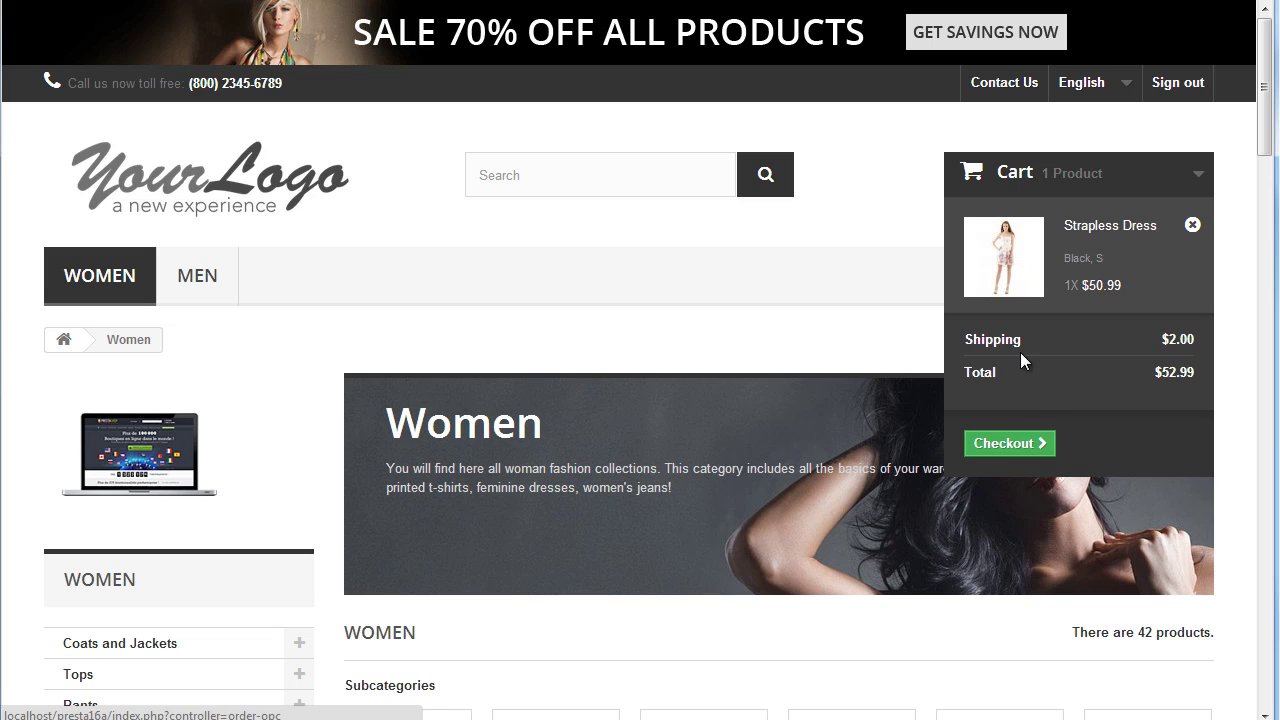
left_click(1005, 443)
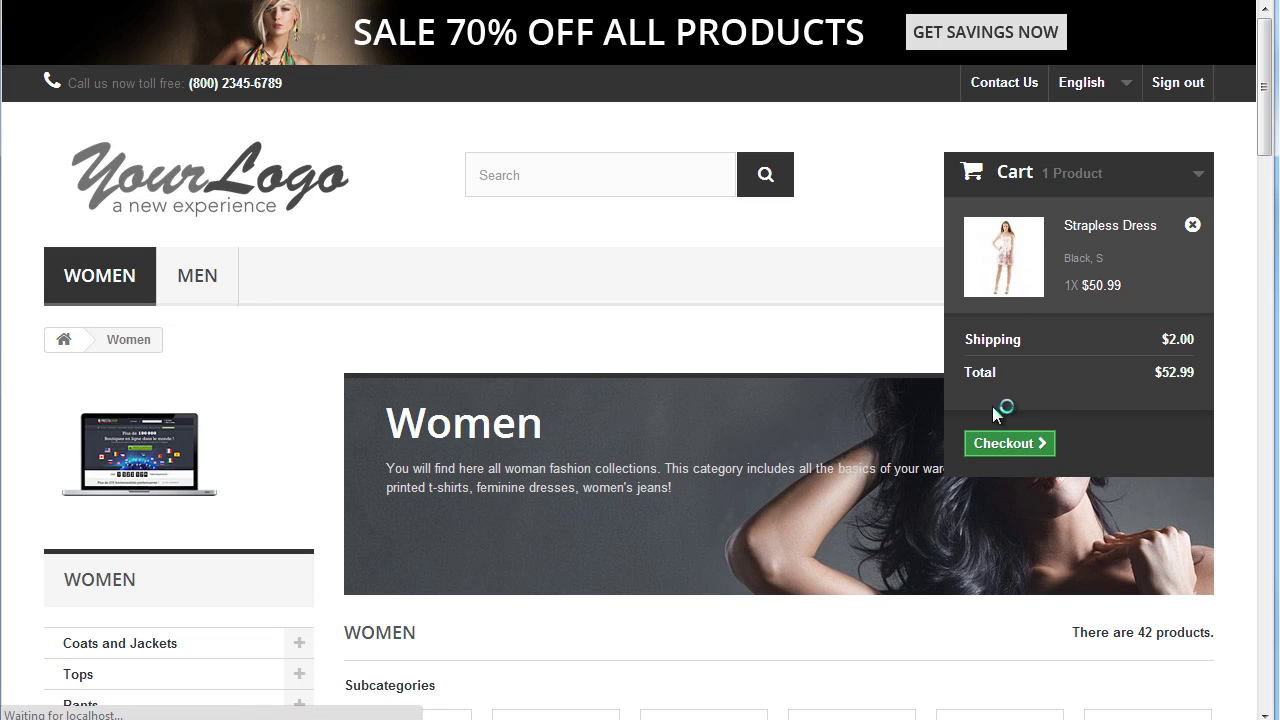
- Review the one-page checkout's cart summary, addresses and delivery method, and agree to the terms of service
scroll(830, 209, "down", 4)
scroll(975, 320, "up", 4)
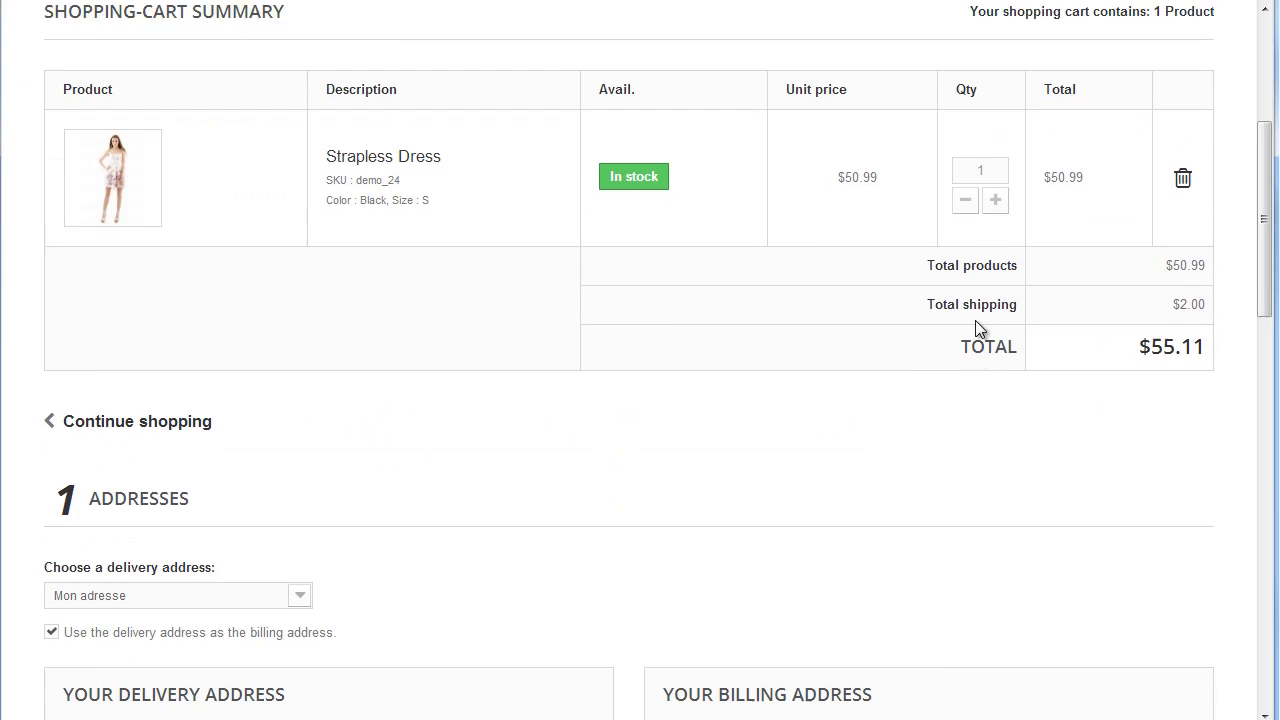
scroll(823, 274, "down", 10)
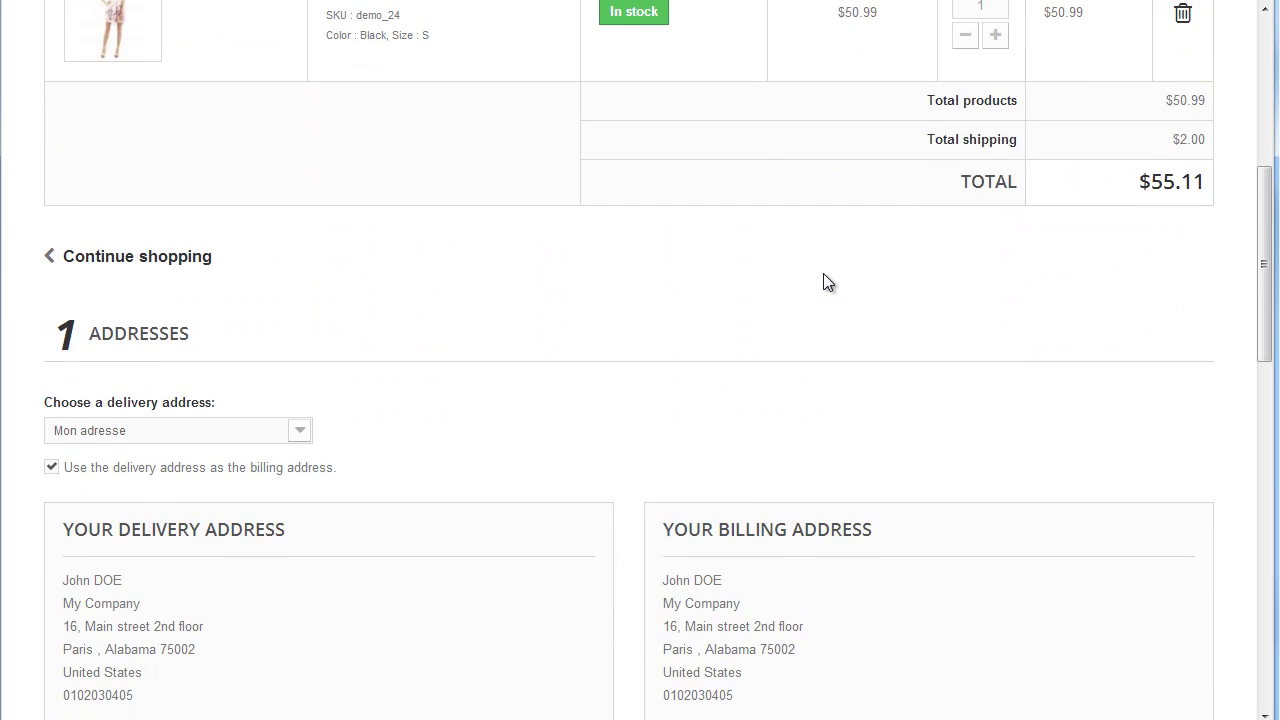
scroll(809, 277, "down", 5)
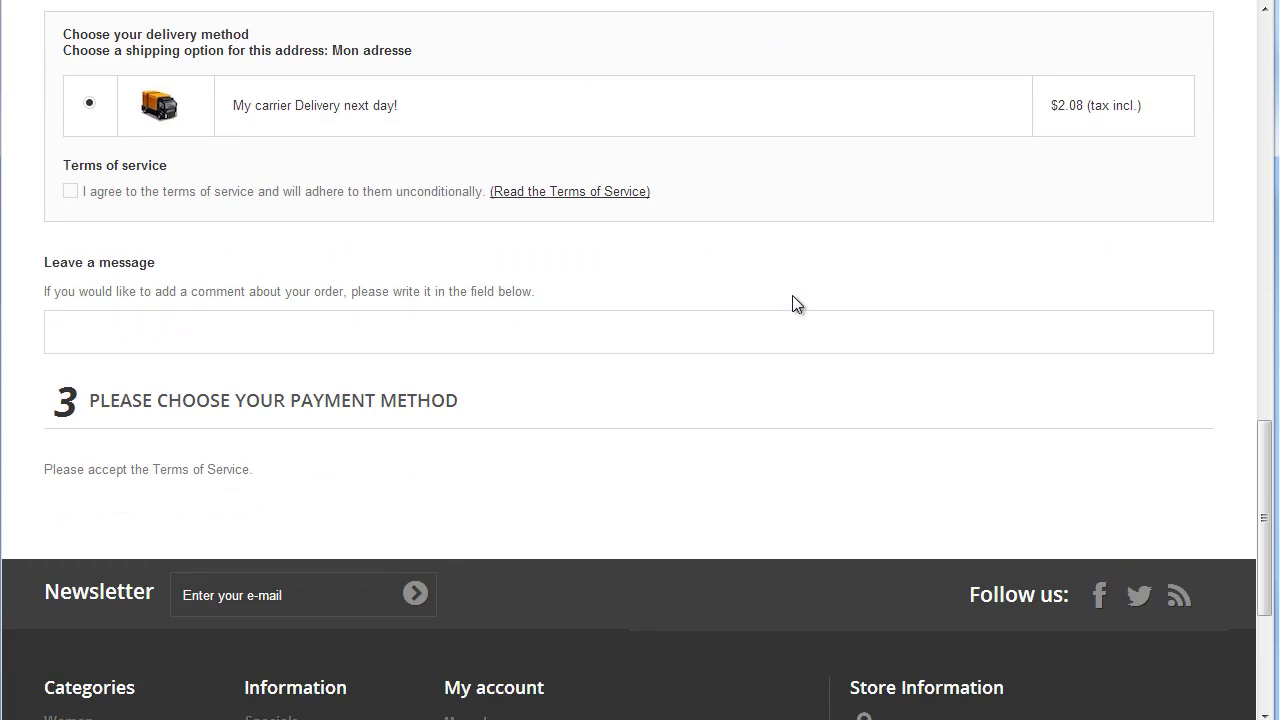
left_click(70, 191)
scroll(409, 259, "down", 1)
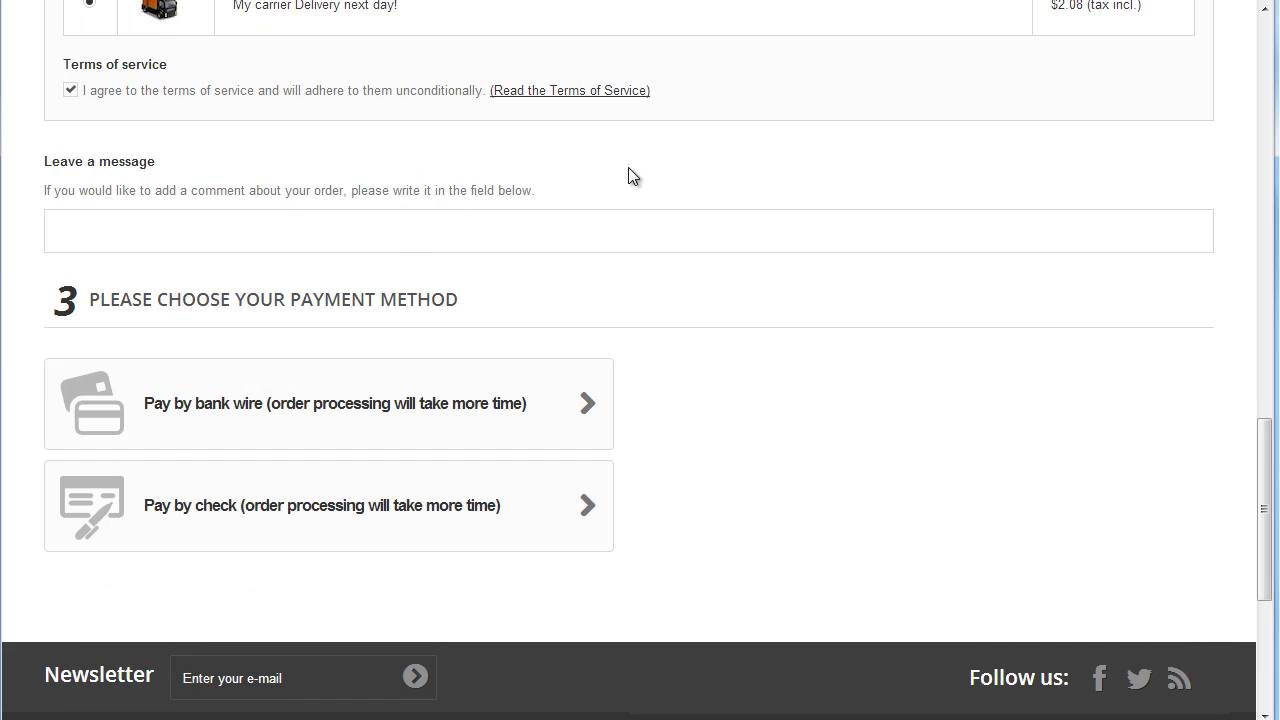
- Choose bank wire as the payment method and place the order
left_click(357, 430)
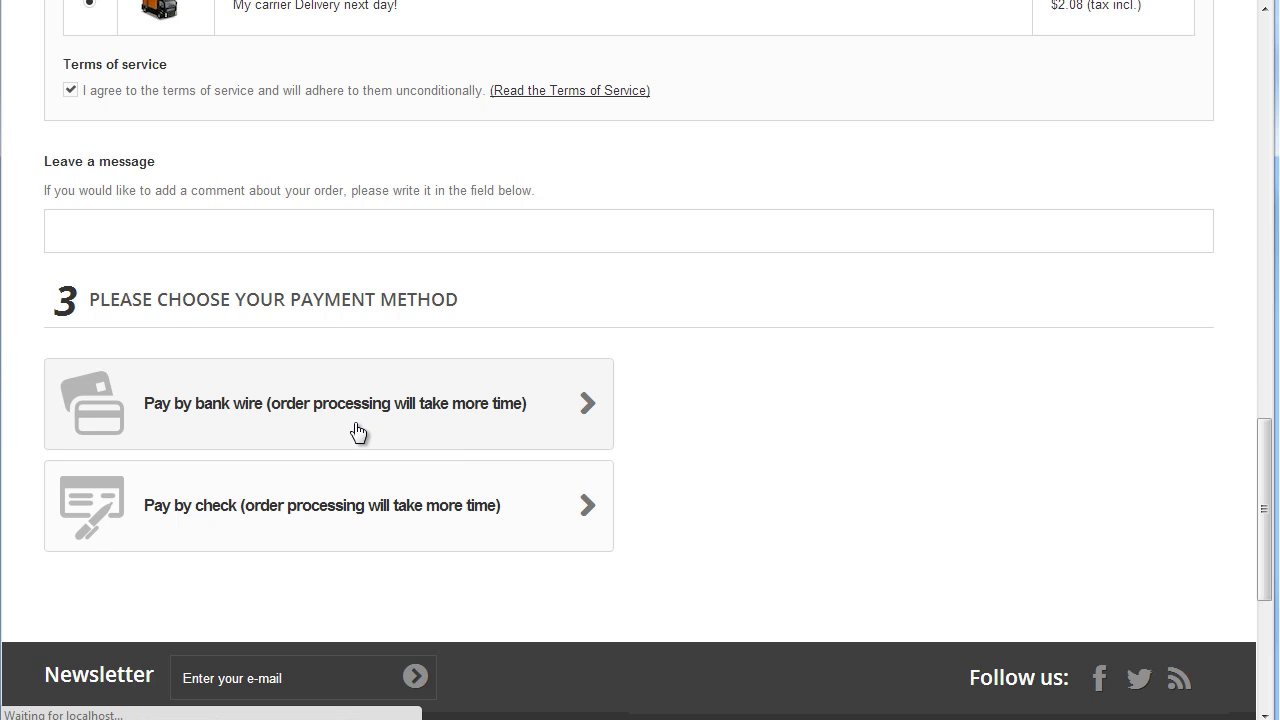
scroll(355, 421, "down", 1)
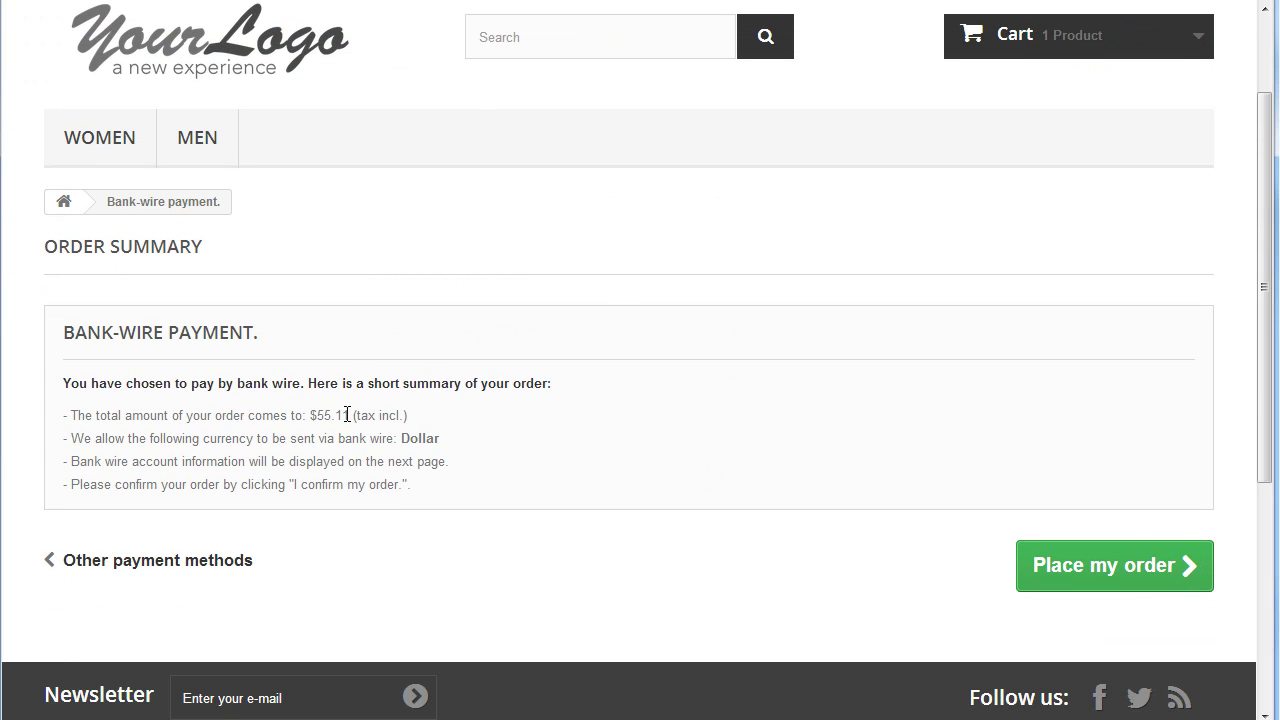
left_click(1146, 563)
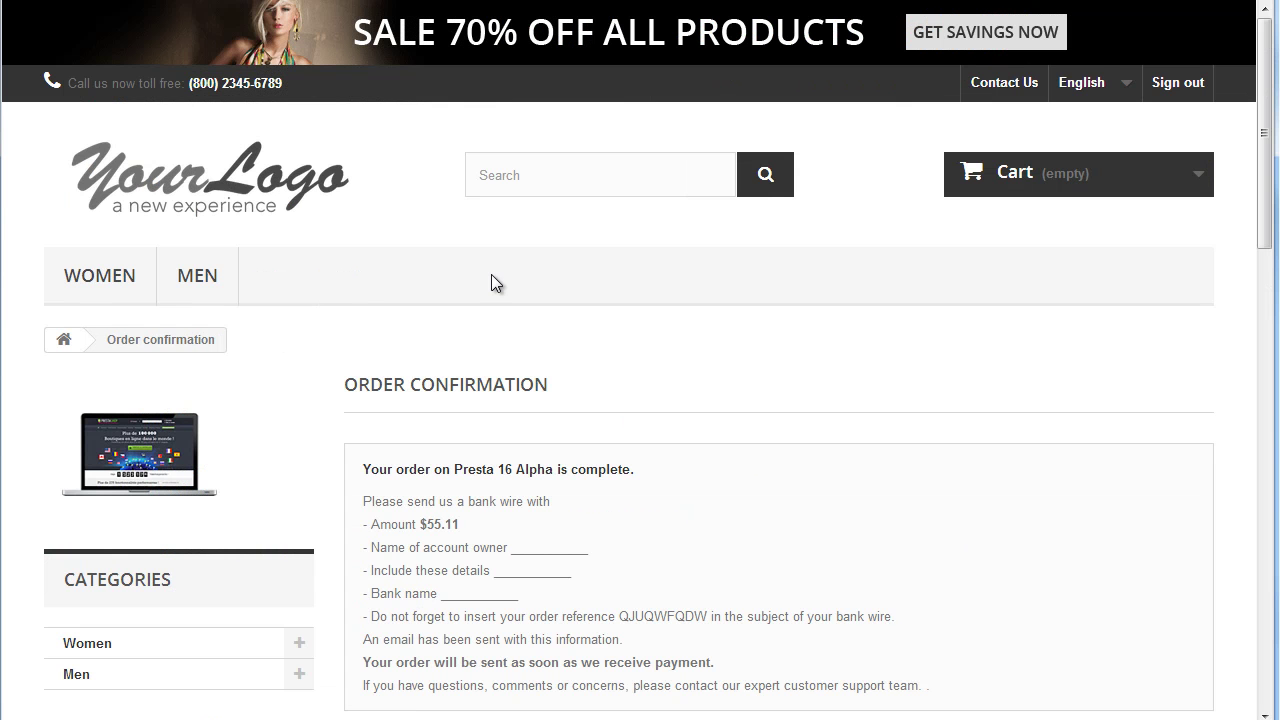
- Examine the order confirmation's bank wire details and the rest of the page, and return to the store's home page
scroll(490, 250, "down", 2)
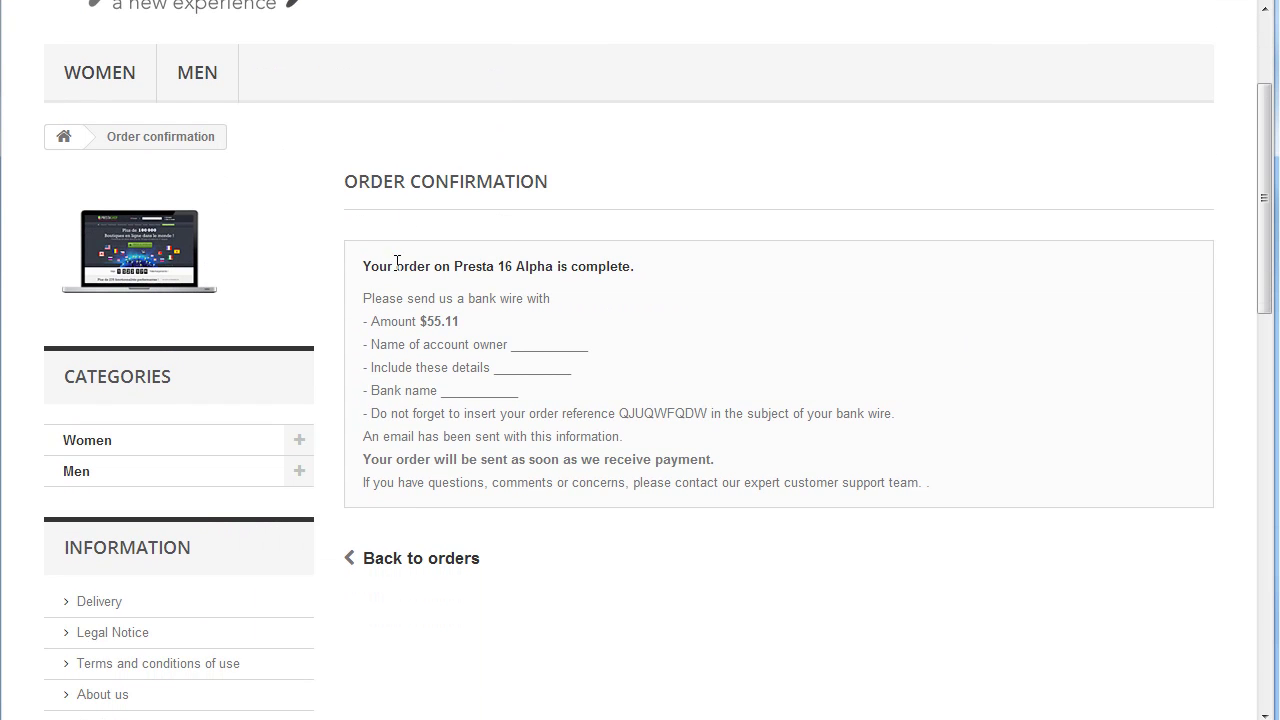
left_click_drag(398, 263, 643, 443)
left_click(706, 486)
scroll(605, 445, "down", 2)
scroll(549, 437, "down", 10)
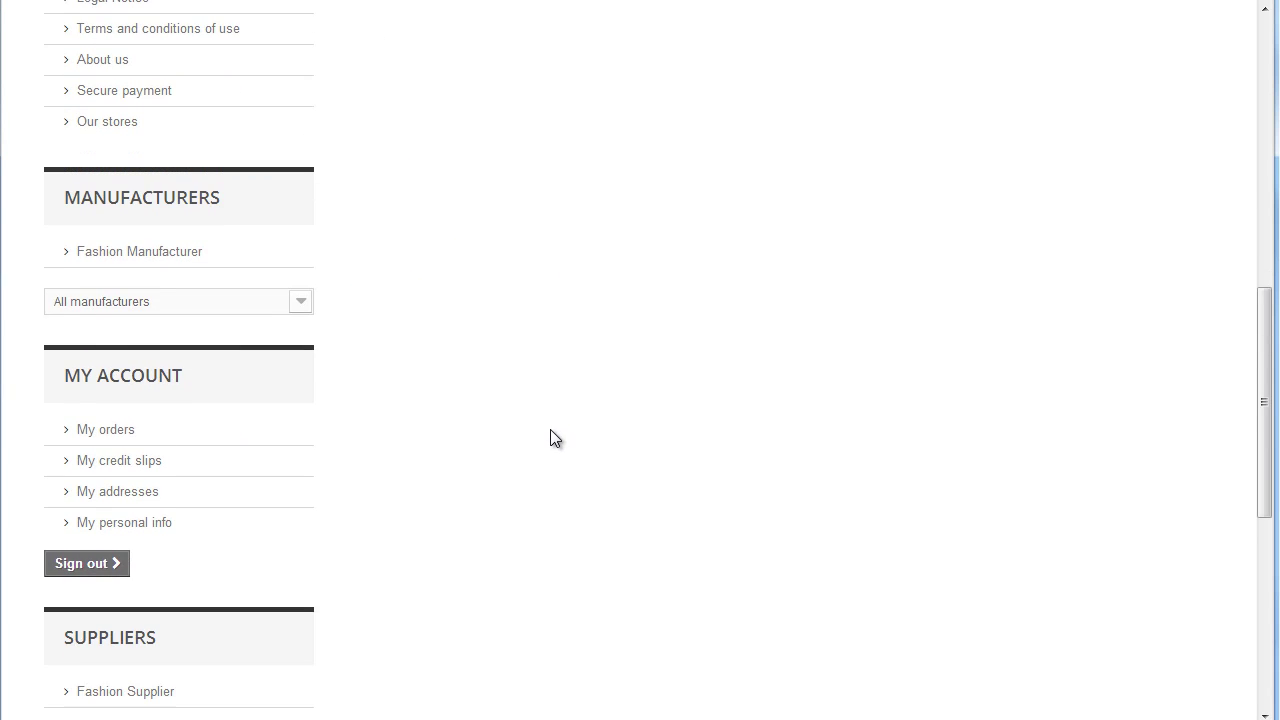
scroll(548, 438, "up", 14)
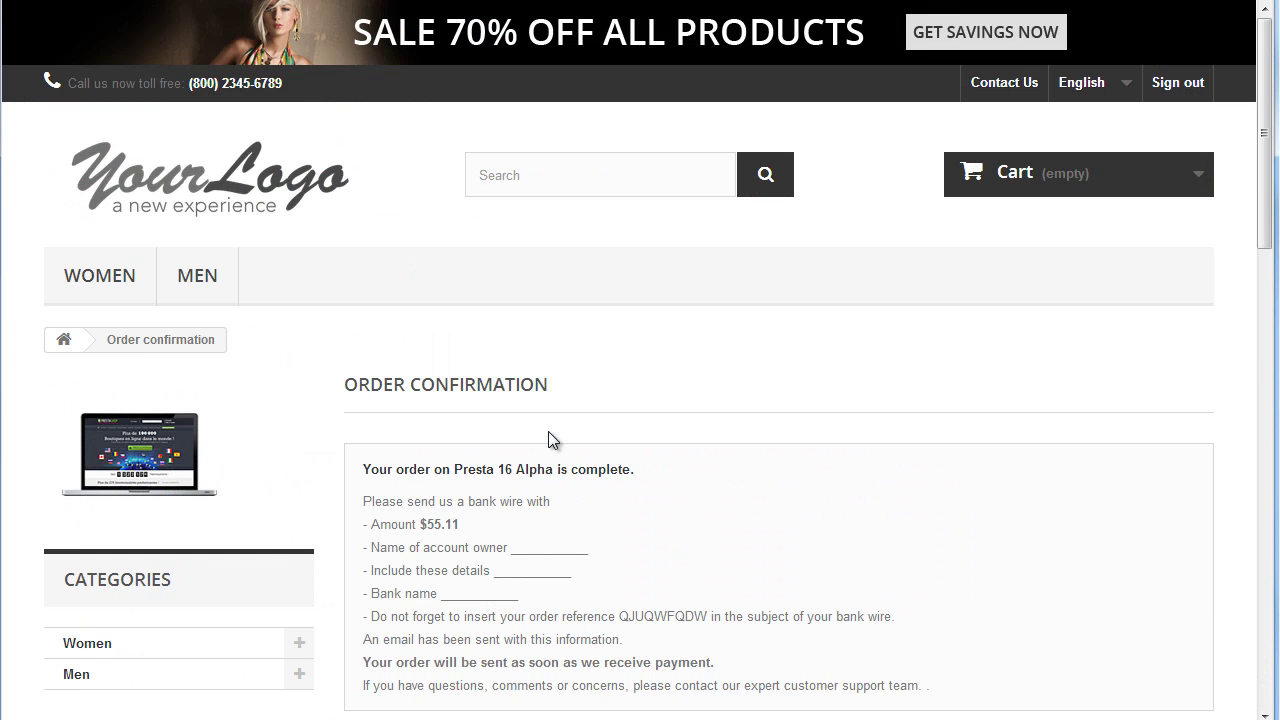
left_click(192, 194)
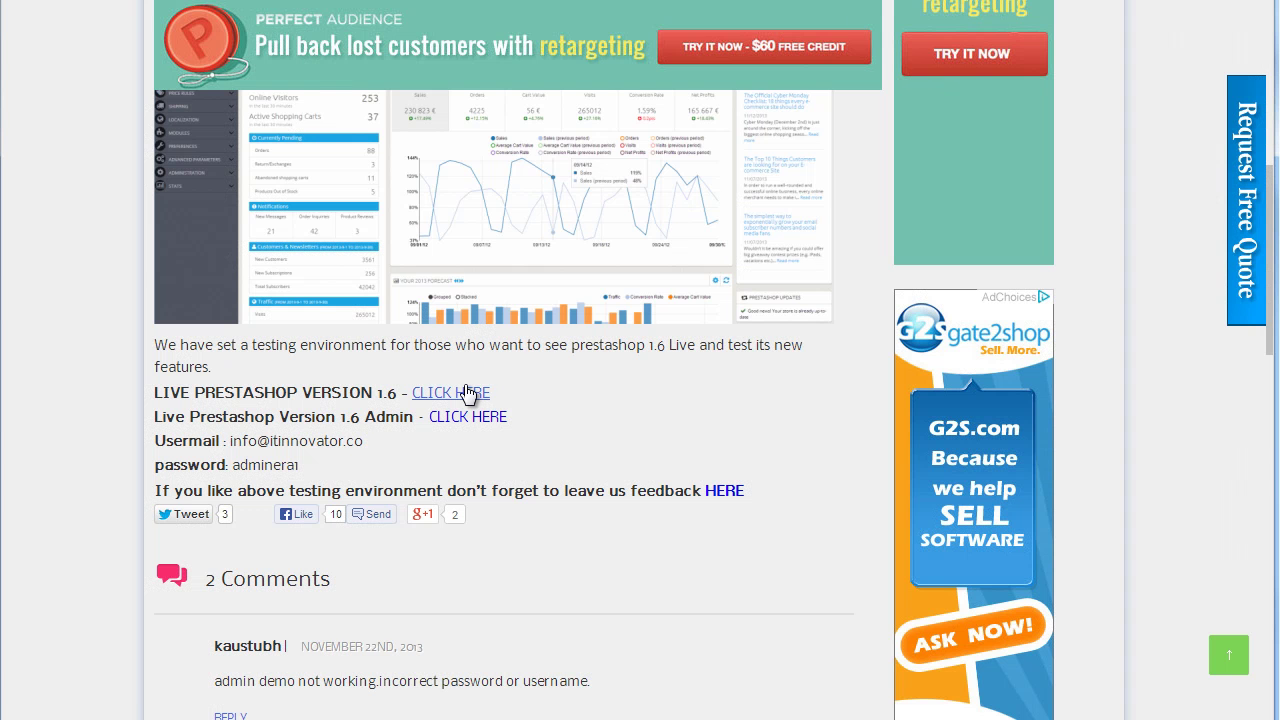
- Open the live PrestaShop 1.6 demo store from the article and look over its home page
left_click(471, 393)
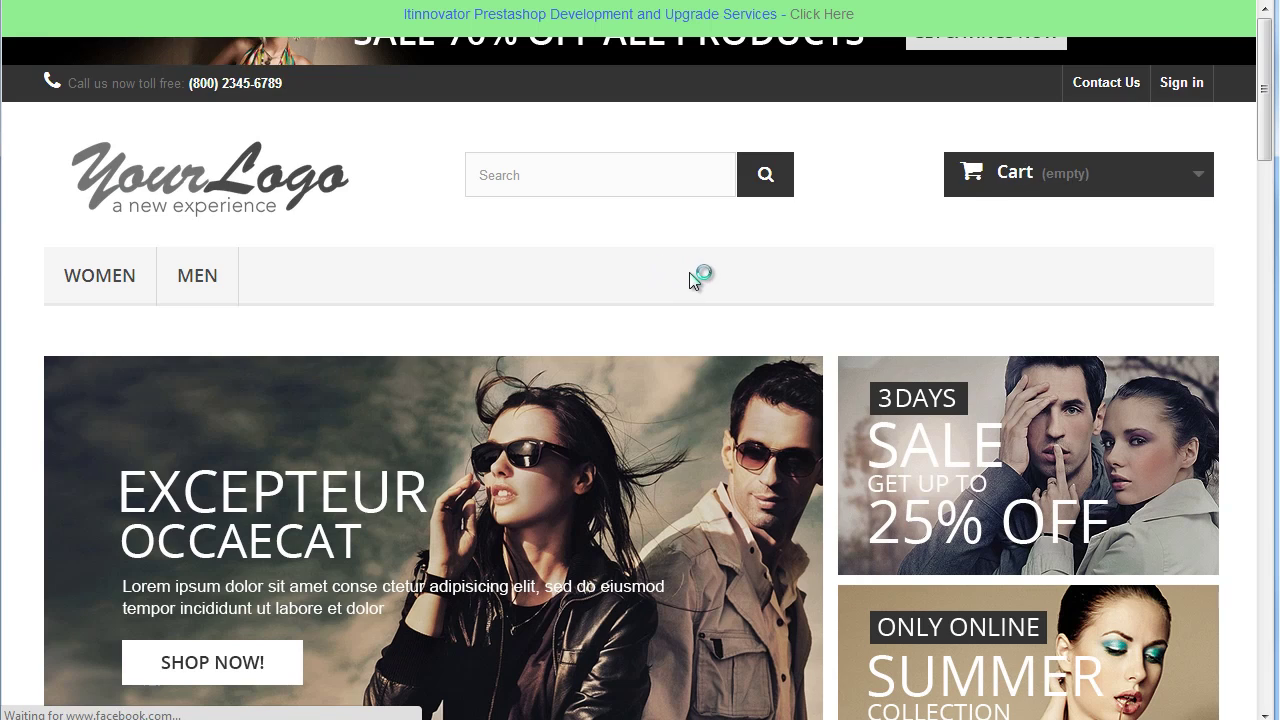
scroll(714, 288, "down", 10)
scroll(720, 340, "up", 10)
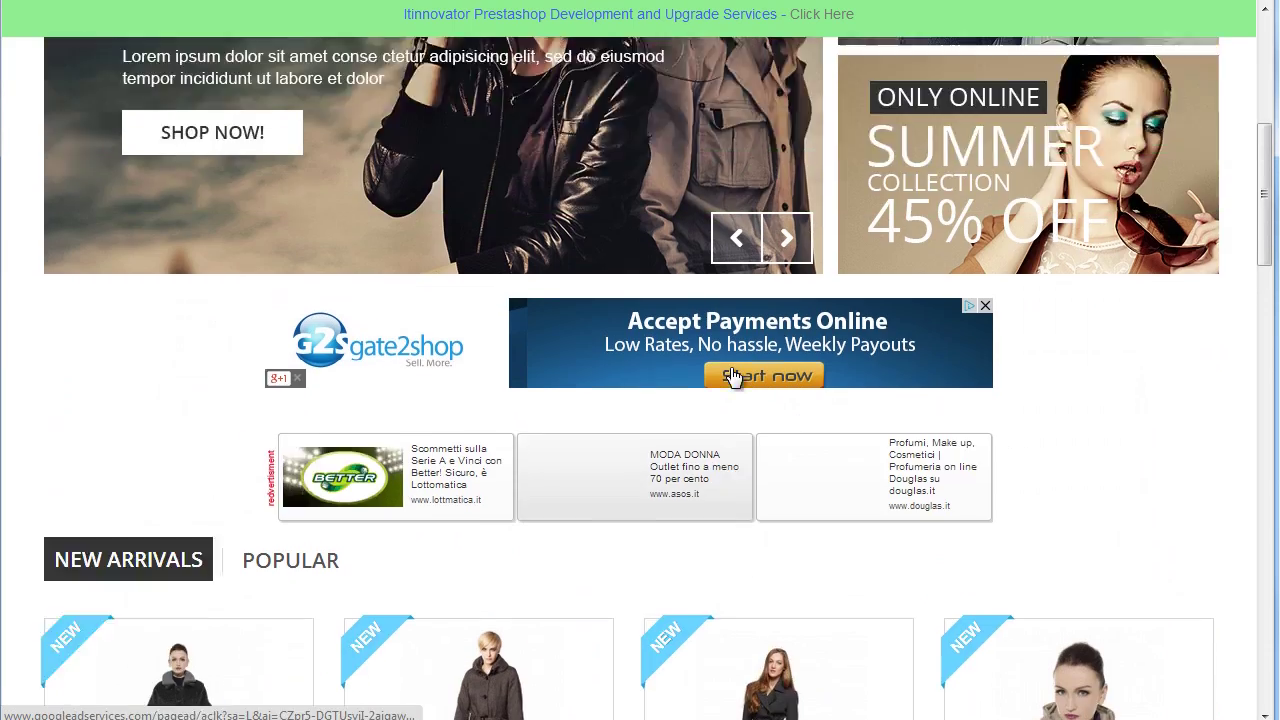